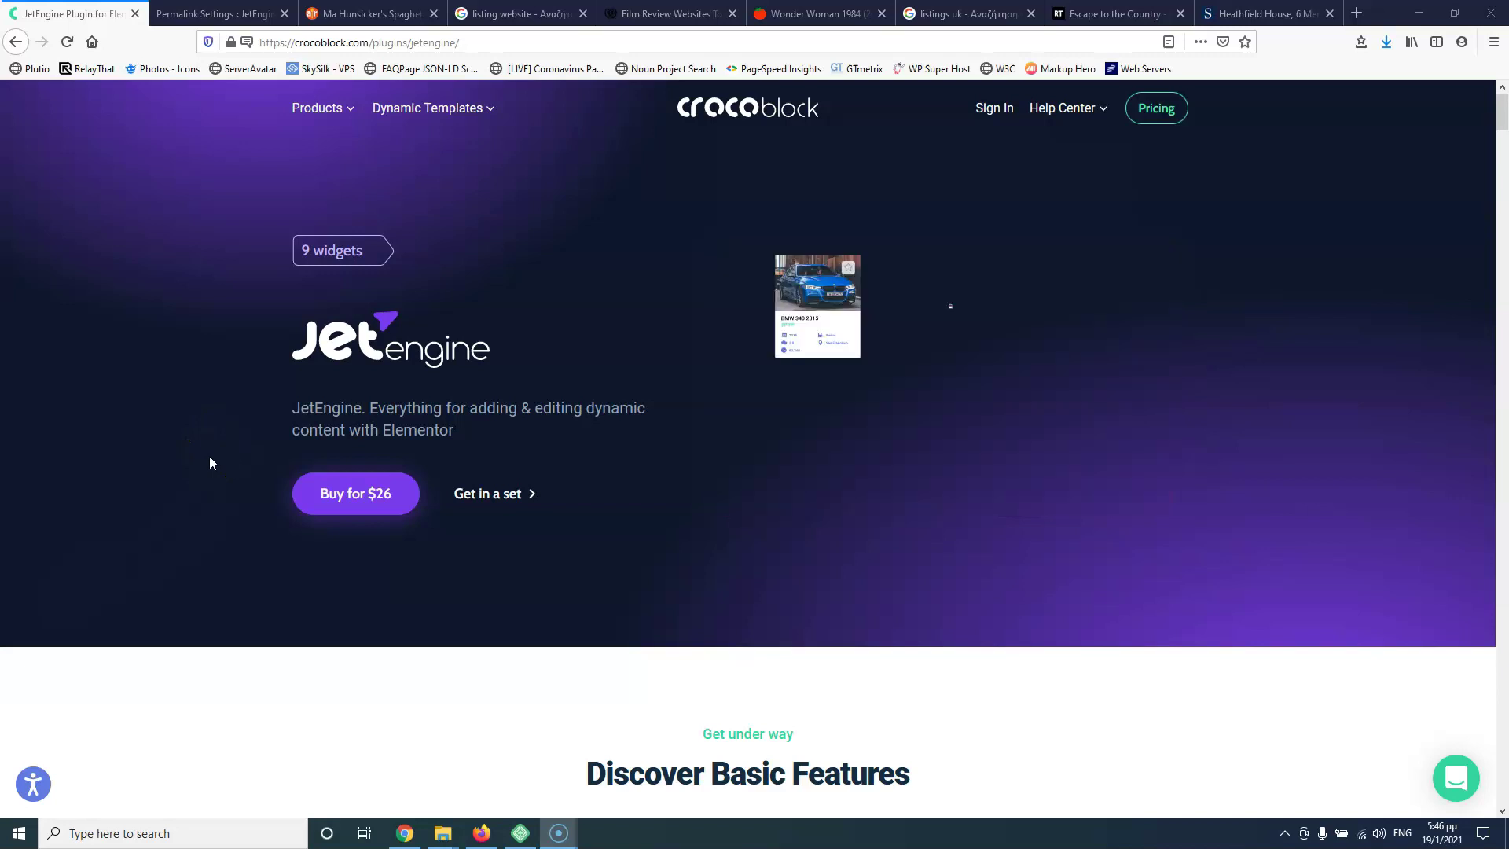
# Step: Go to the JetEngine purchase options and open the pricing details of the yearly Plugins set
pyautogui.click(219, 446)
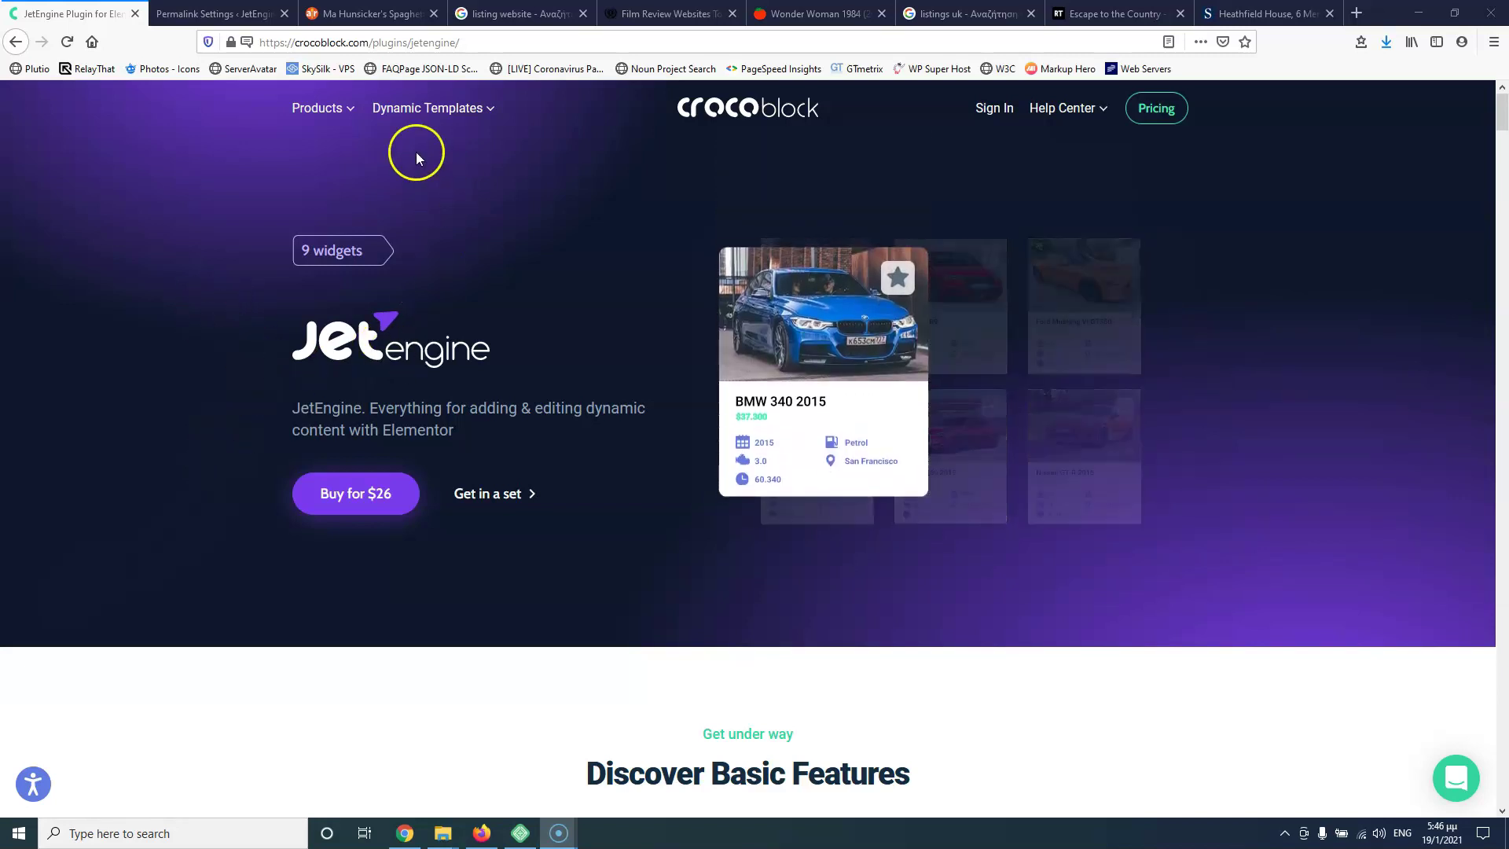
pyautogui.click(372, 502)
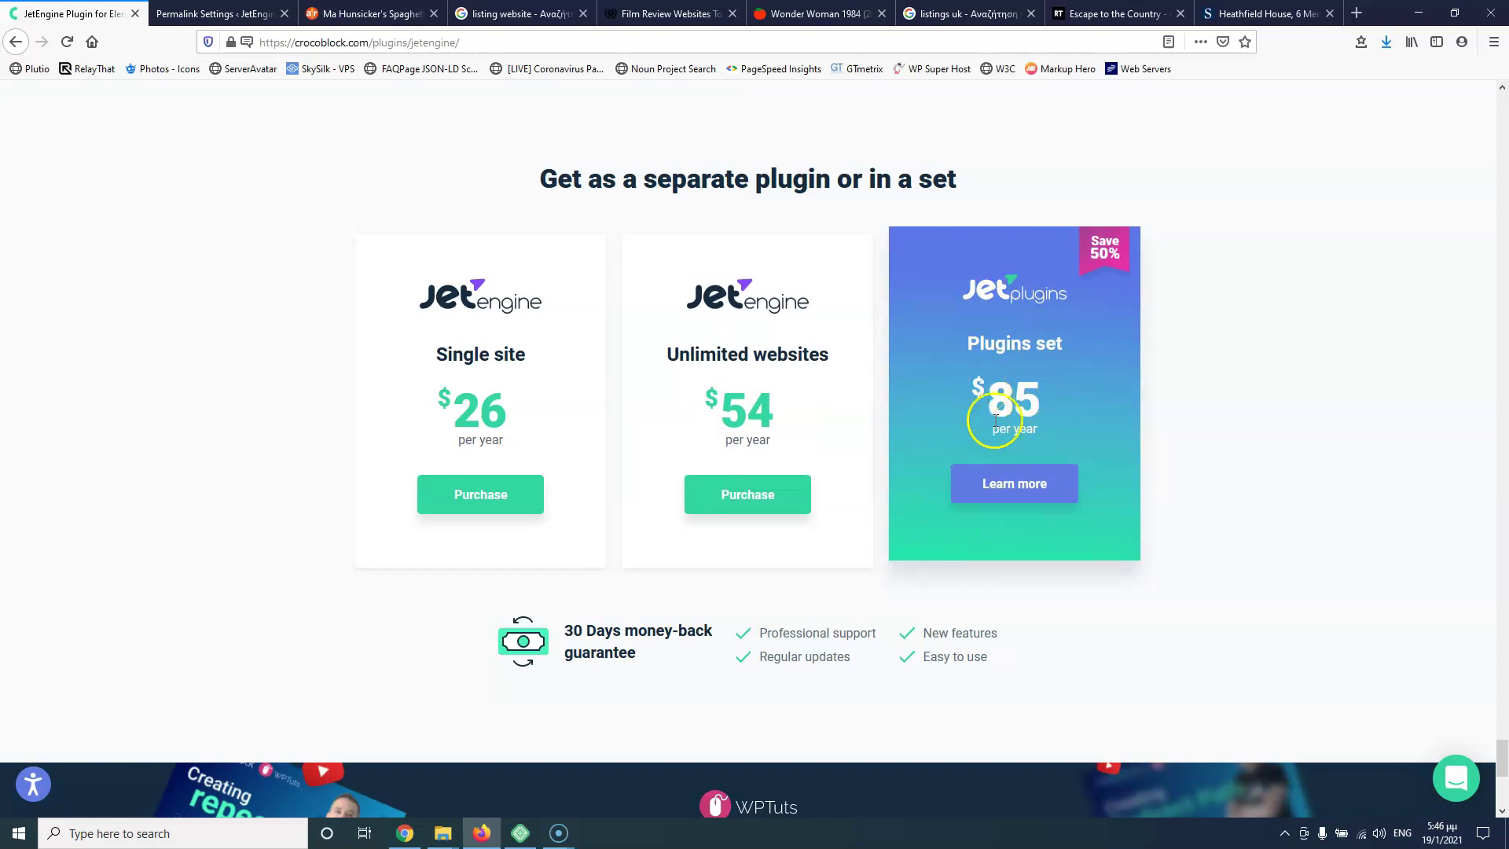
pyautogui.click(1019, 487)
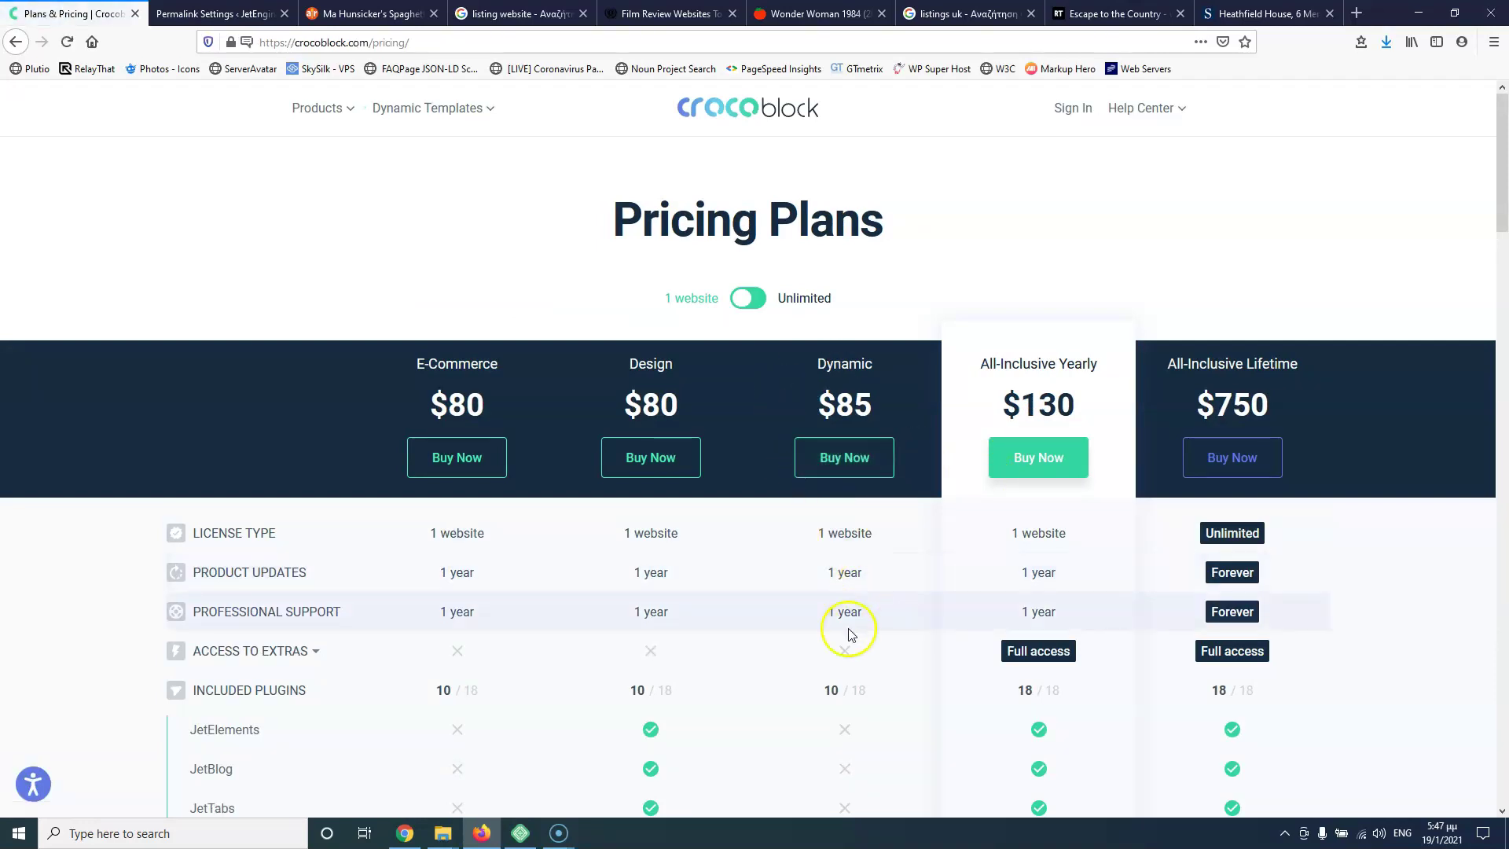
# Step: Examine which plugins the Dynamic plan includes in the pricing comparison table
pyautogui.scroll(-4, 847, 692)
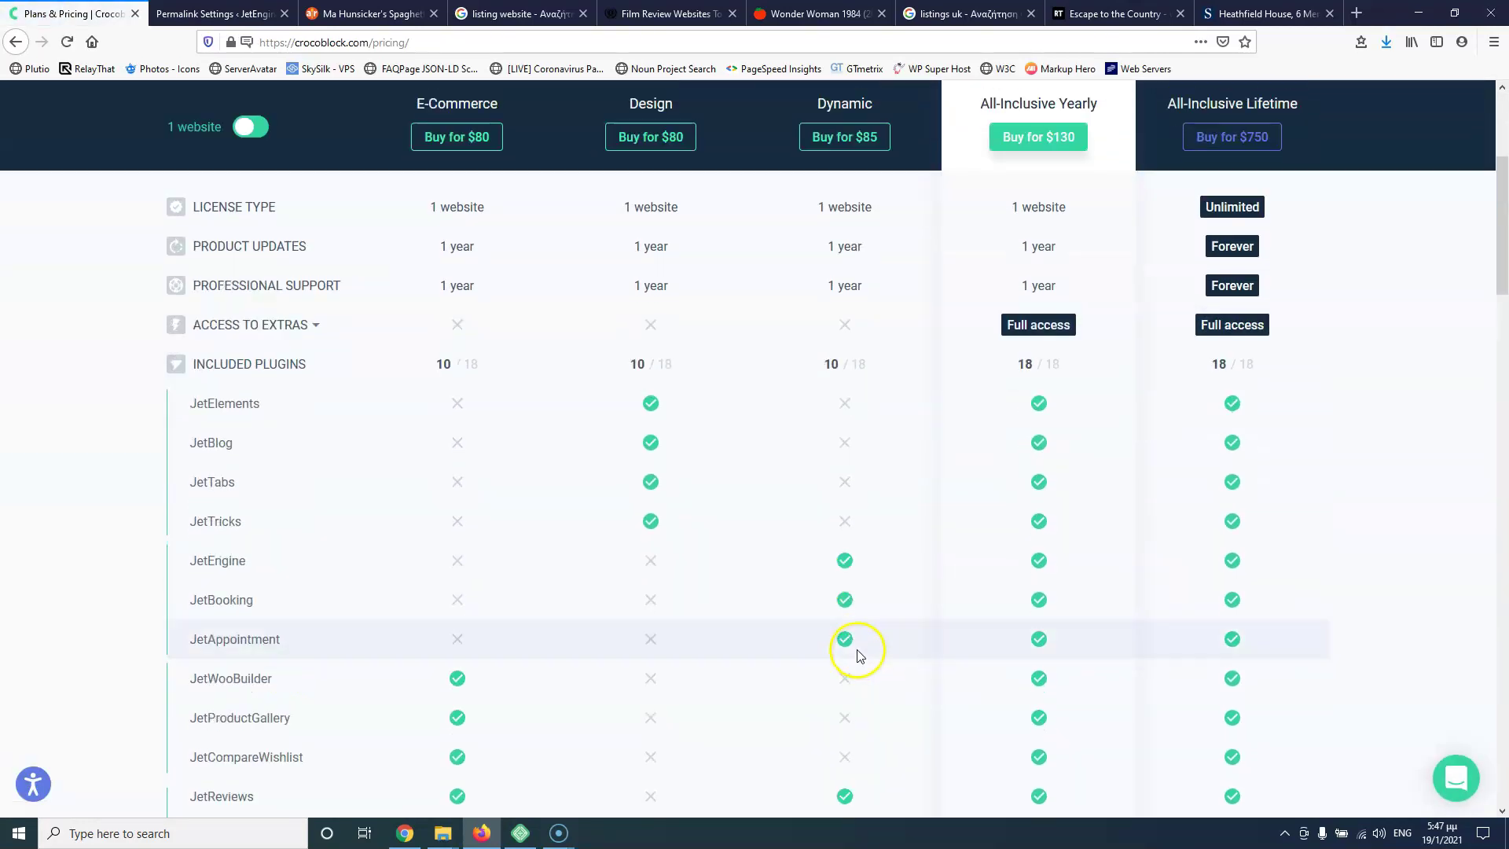
pyautogui.scroll(-1, 854, 563)
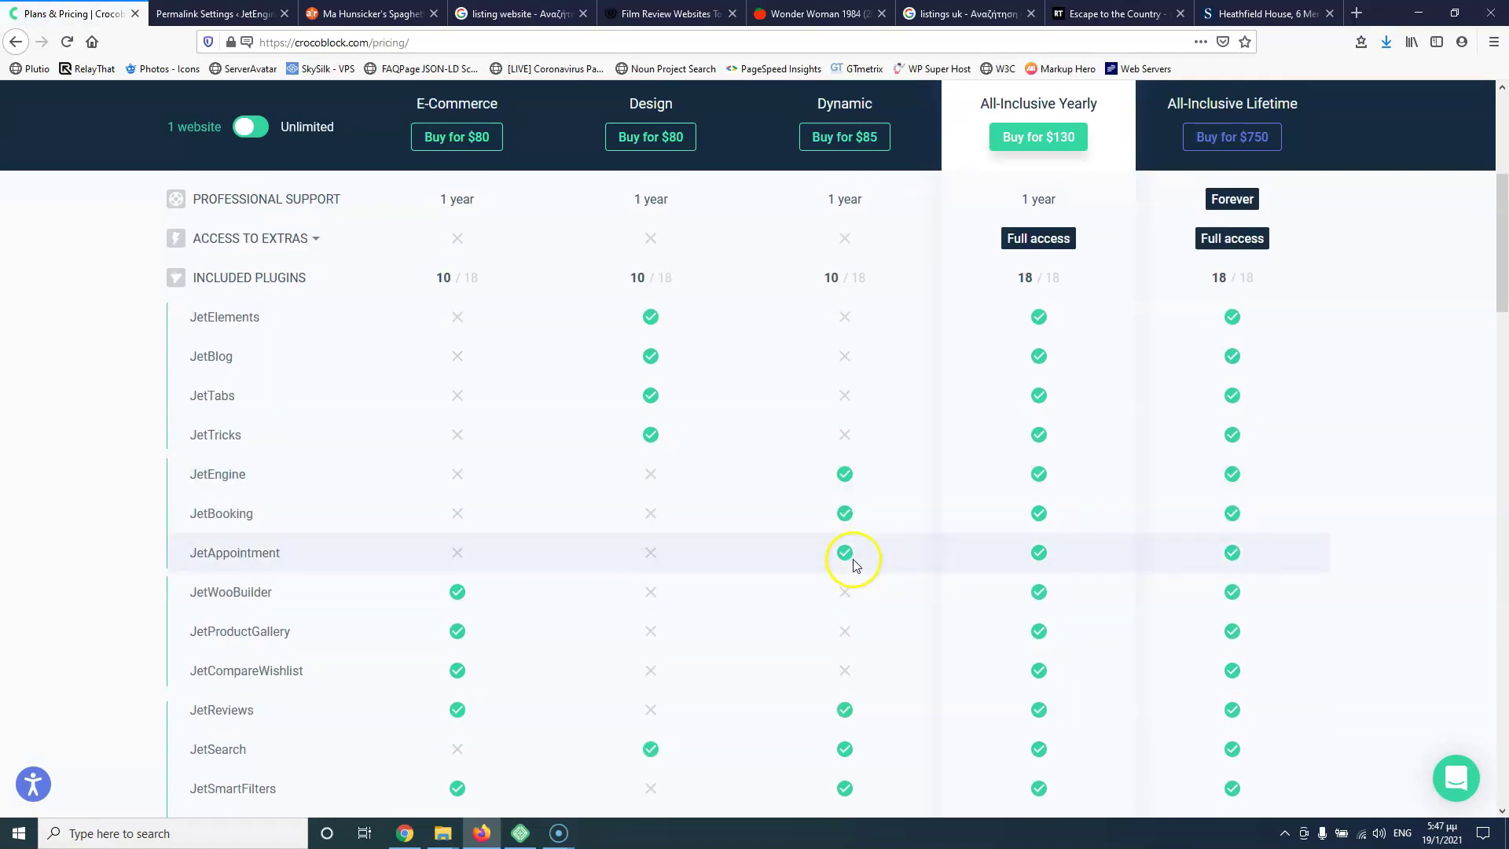
pyautogui.scroll(-2, 854, 563)
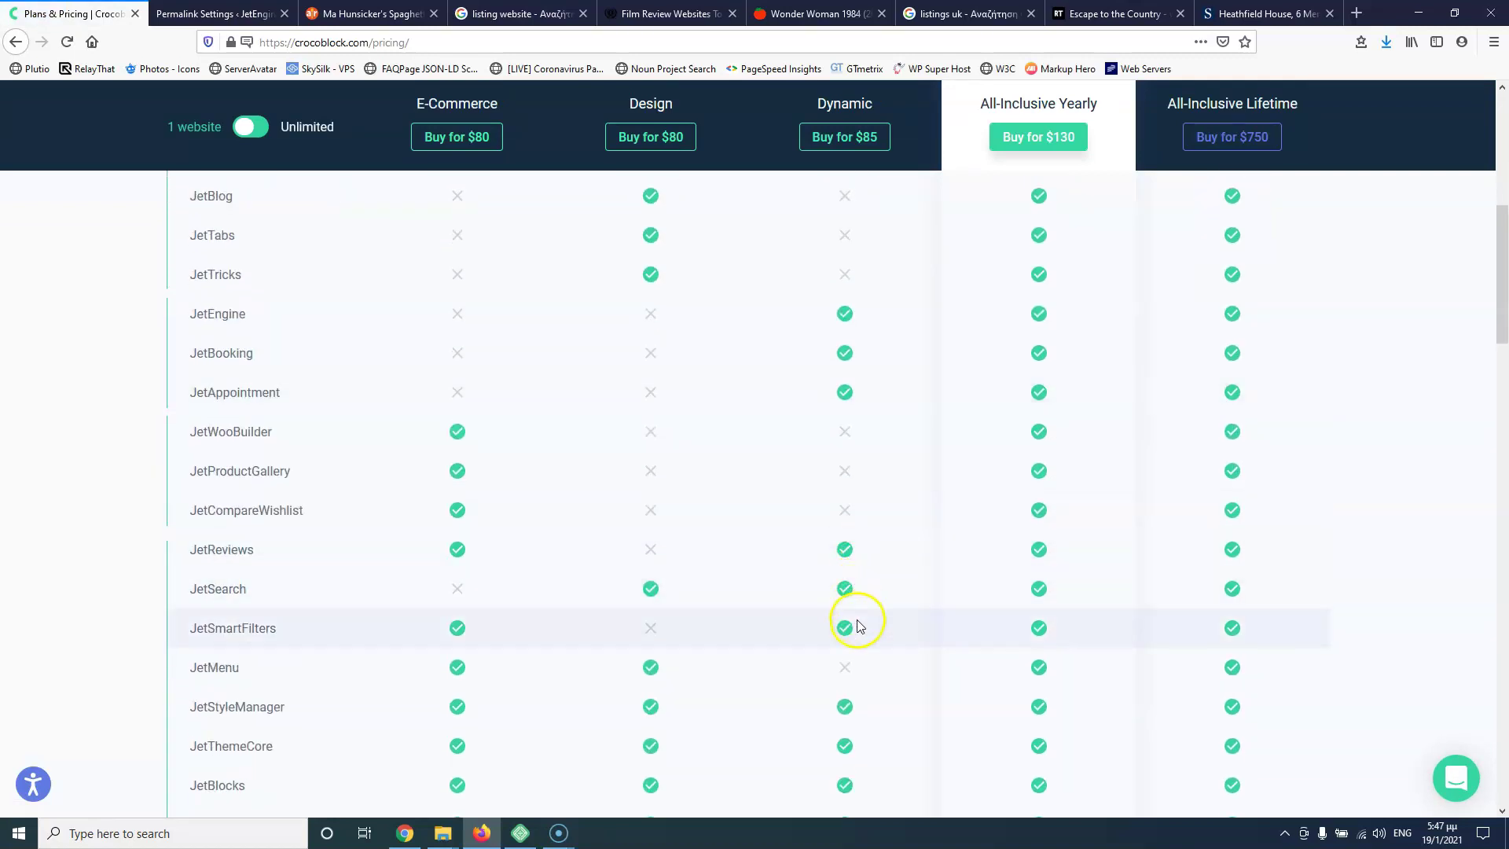
pyautogui.scroll(-3, 852, 630)
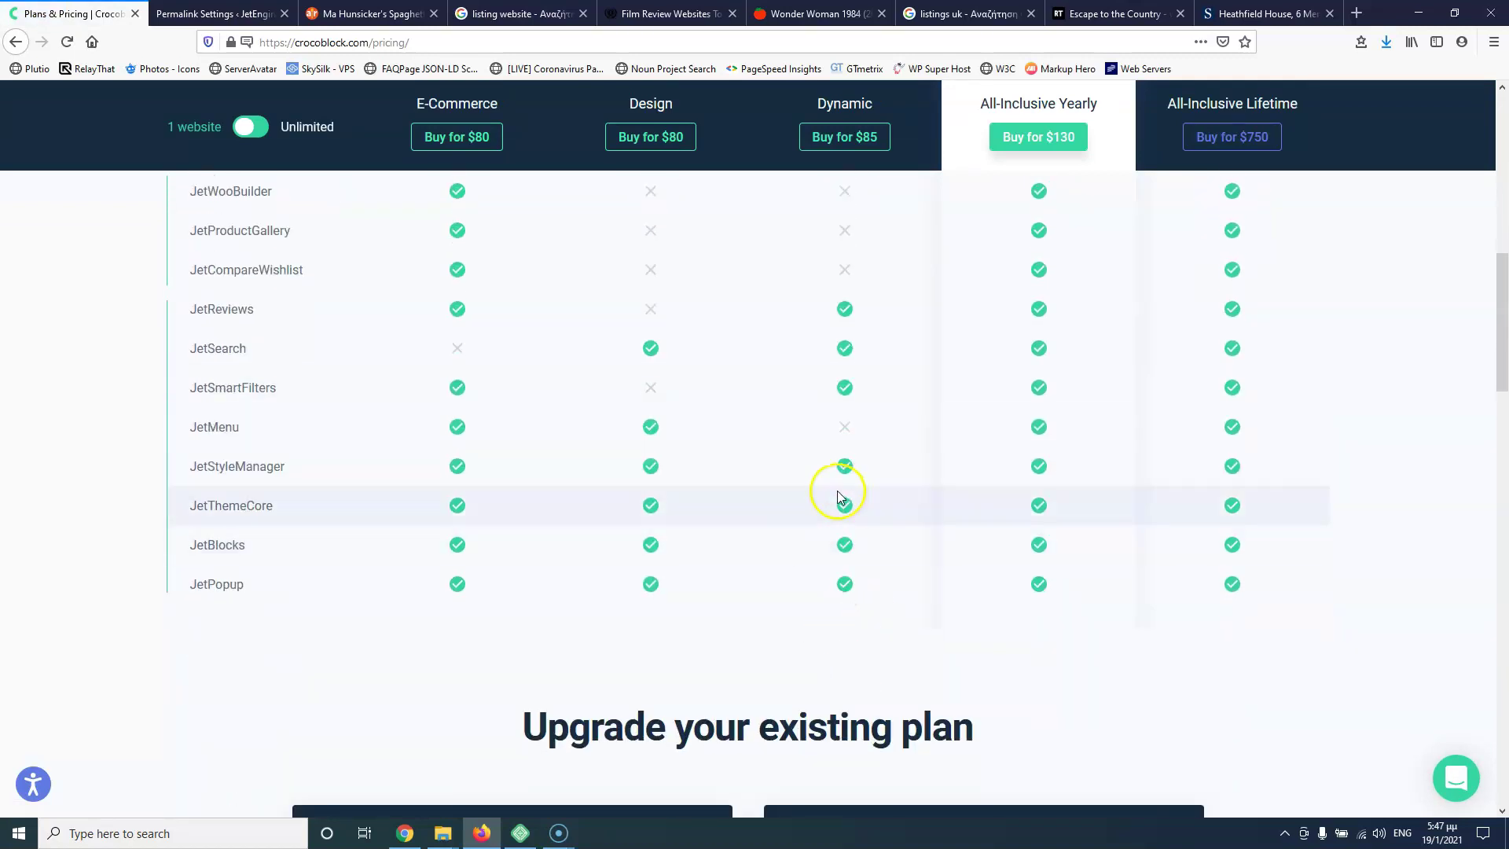
pyautogui.scroll(3, 837, 495)
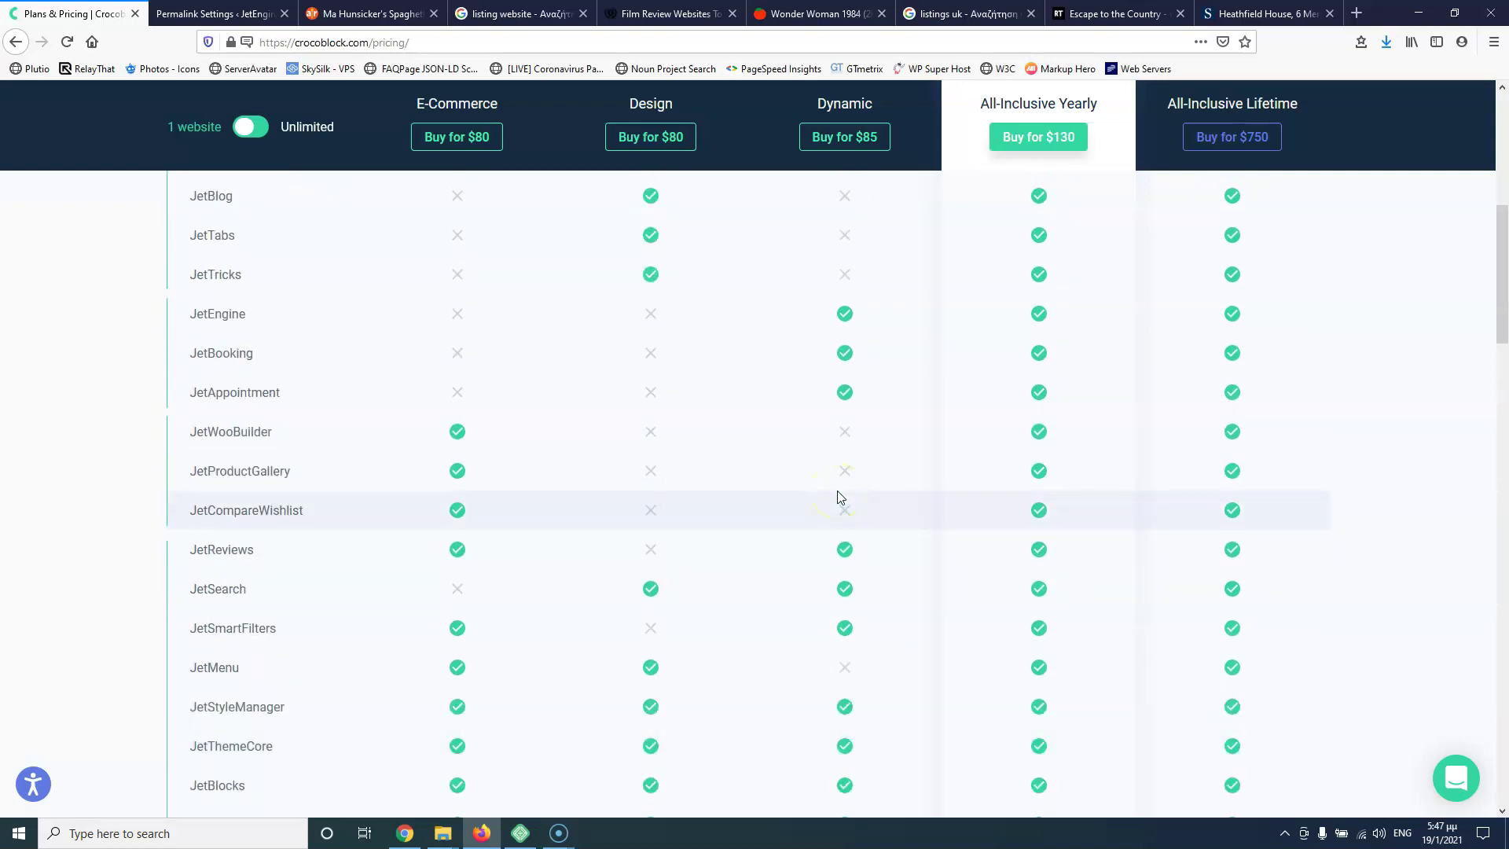
pyautogui.scroll(3, 838, 494)
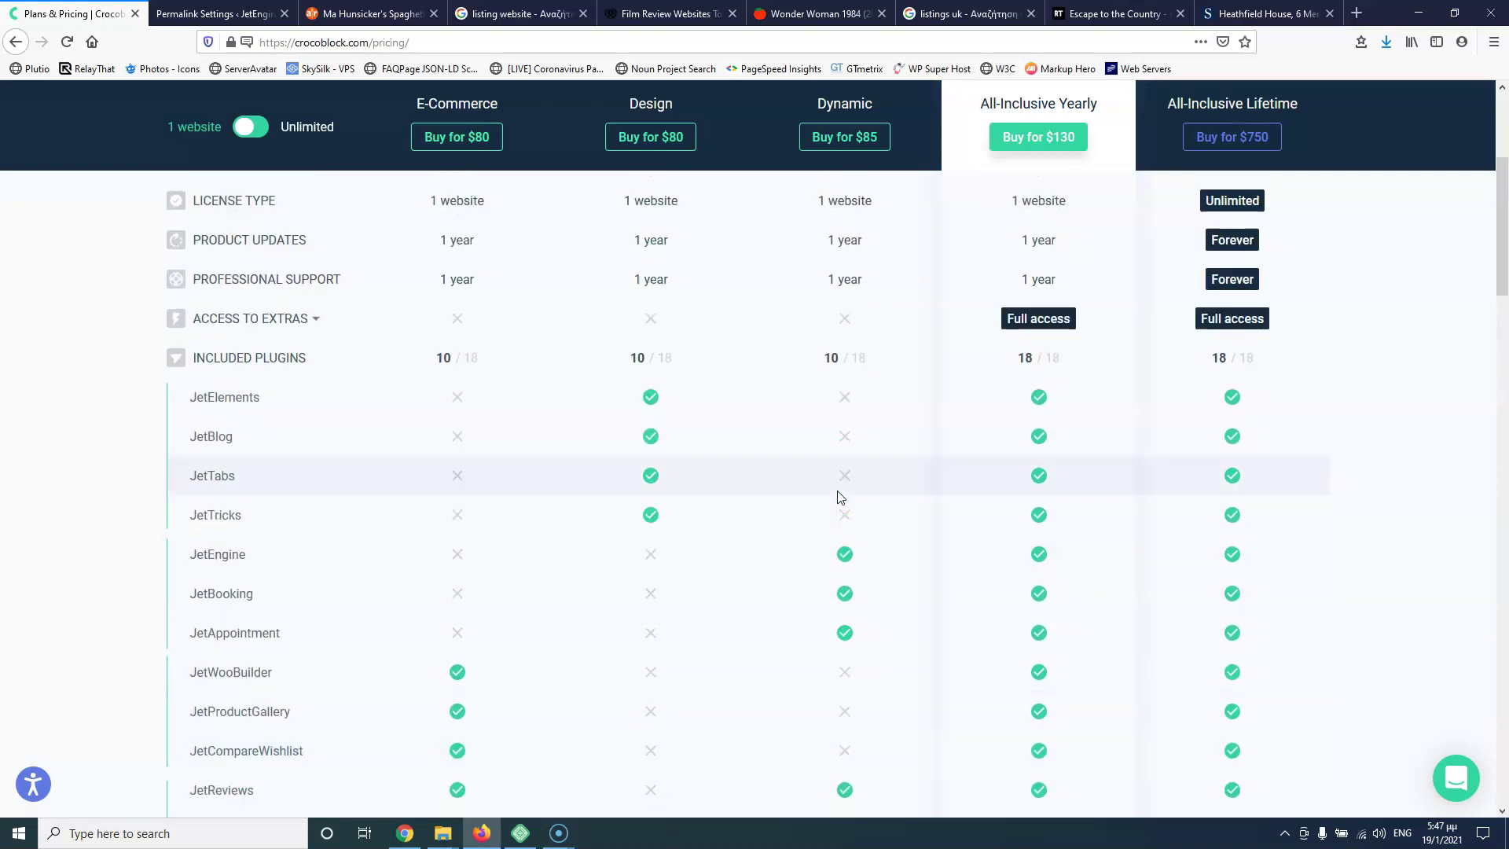
pyautogui.scroll(3, 840, 497)
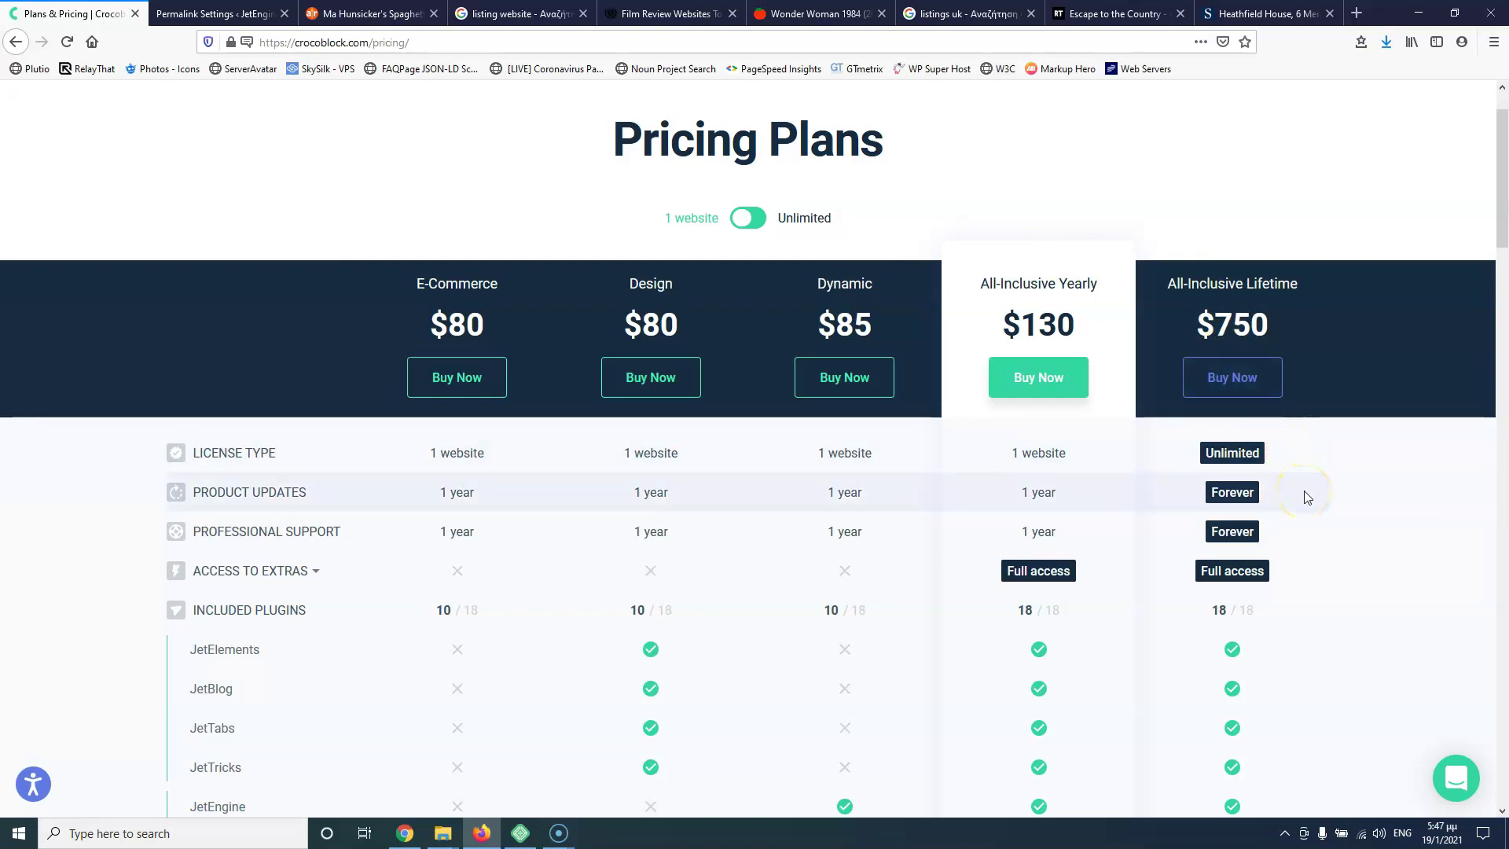
# Step: Review the All-Inclusive Lifetime plan's included plugins and price in the pricing table
pyautogui.scroll(-5, 1352, 495)
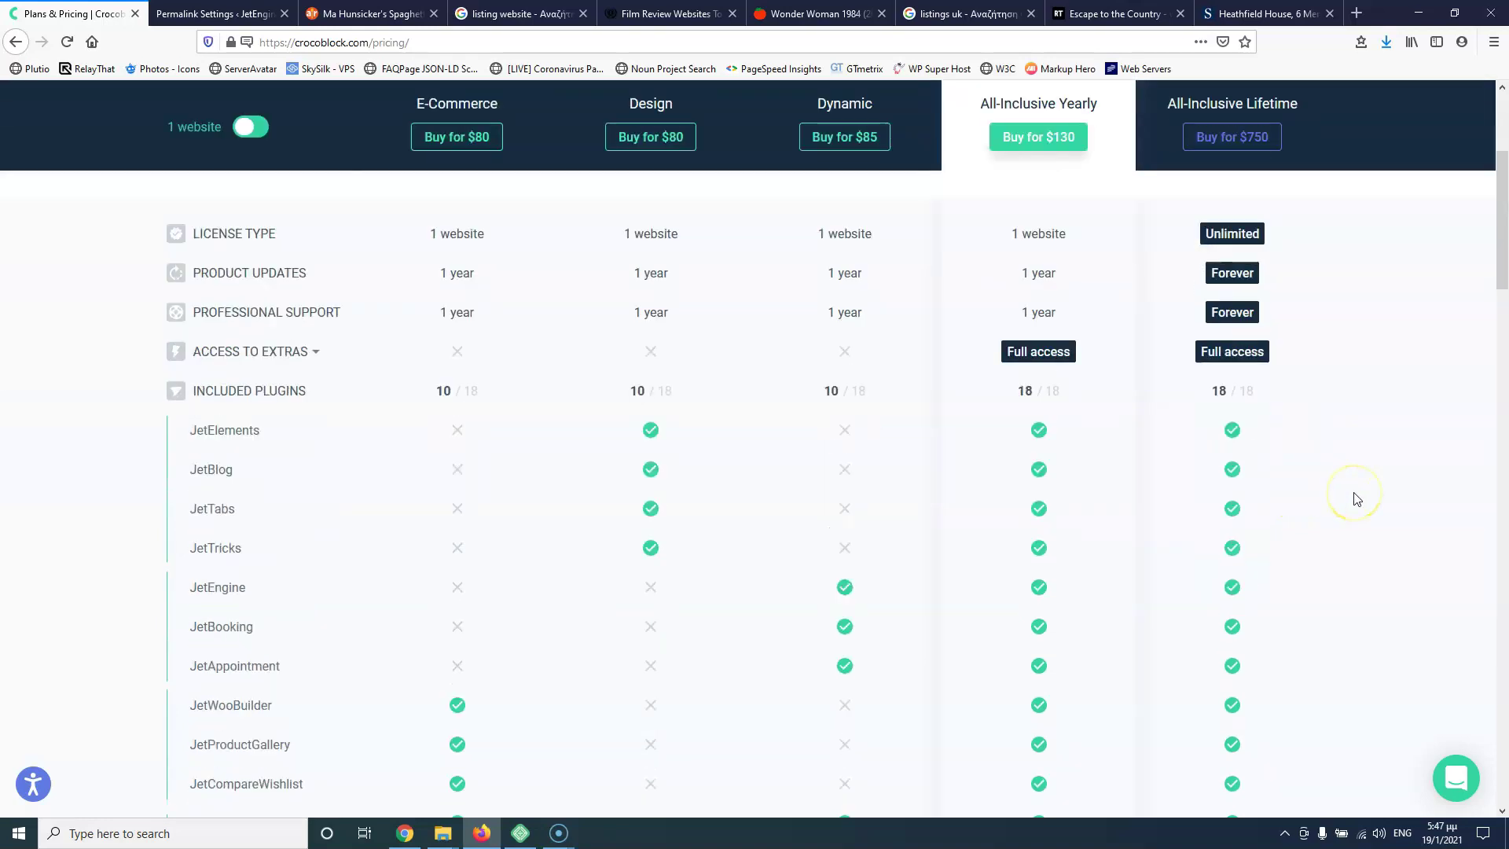
pyautogui.scroll(-5, 1357, 498)
pyautogui.scroll(10, 1357, 499)
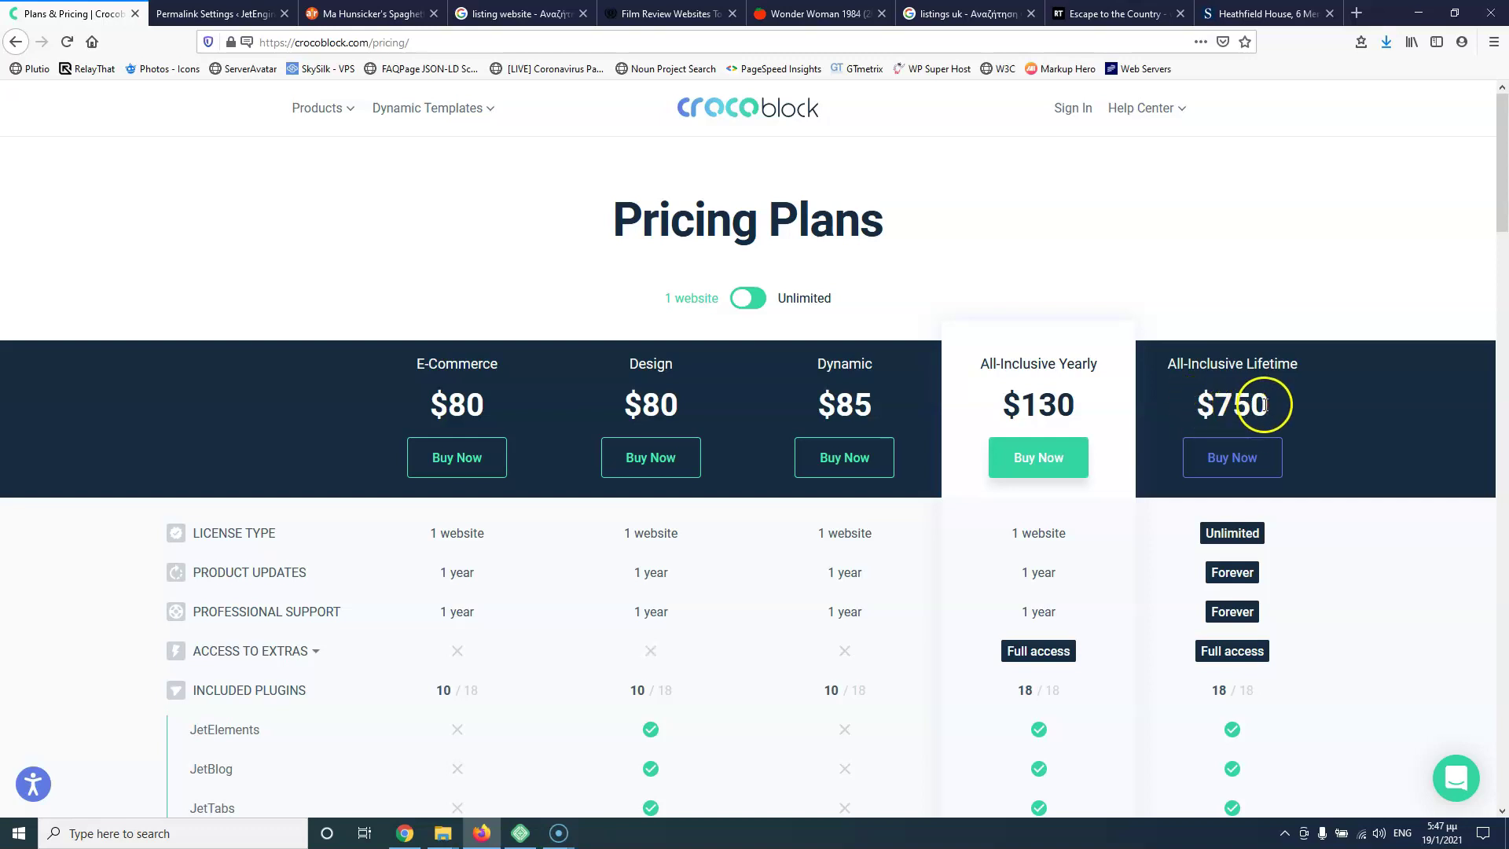
pyautogui.moveTo(1265, 405); pyautogui.dragTo(1204, 405)
pyautogui.click(1210, 403)
# Step: Return to the JetEngine plugin page and browse its Crocoblock-powered live demos through to the last one
pyautogui.click(15, 42)
pyautogui.scroll(-6, 332, 412)
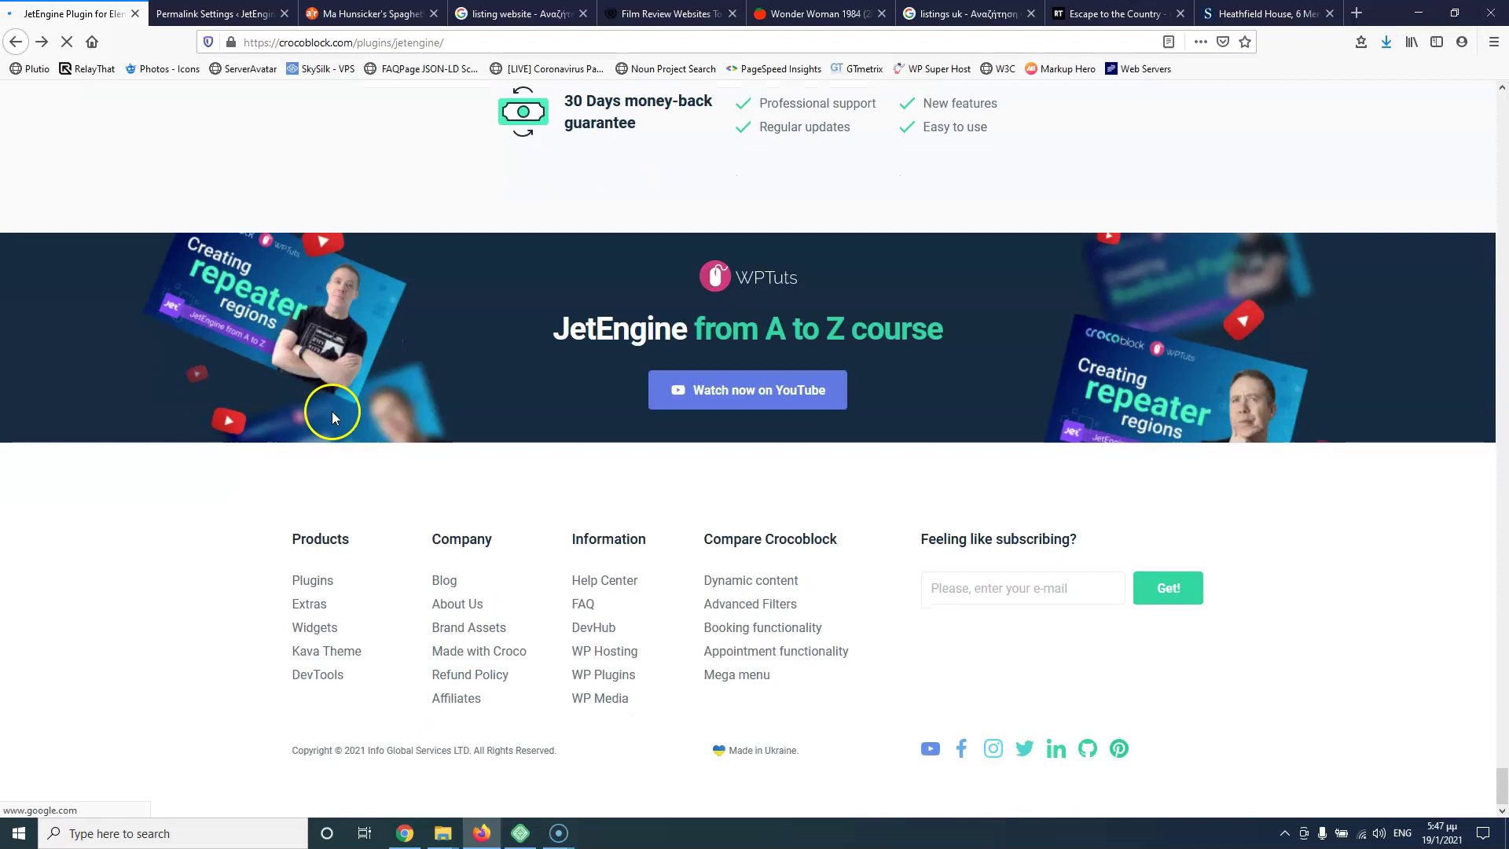
pyautogui.scroll(15, 334, 412)
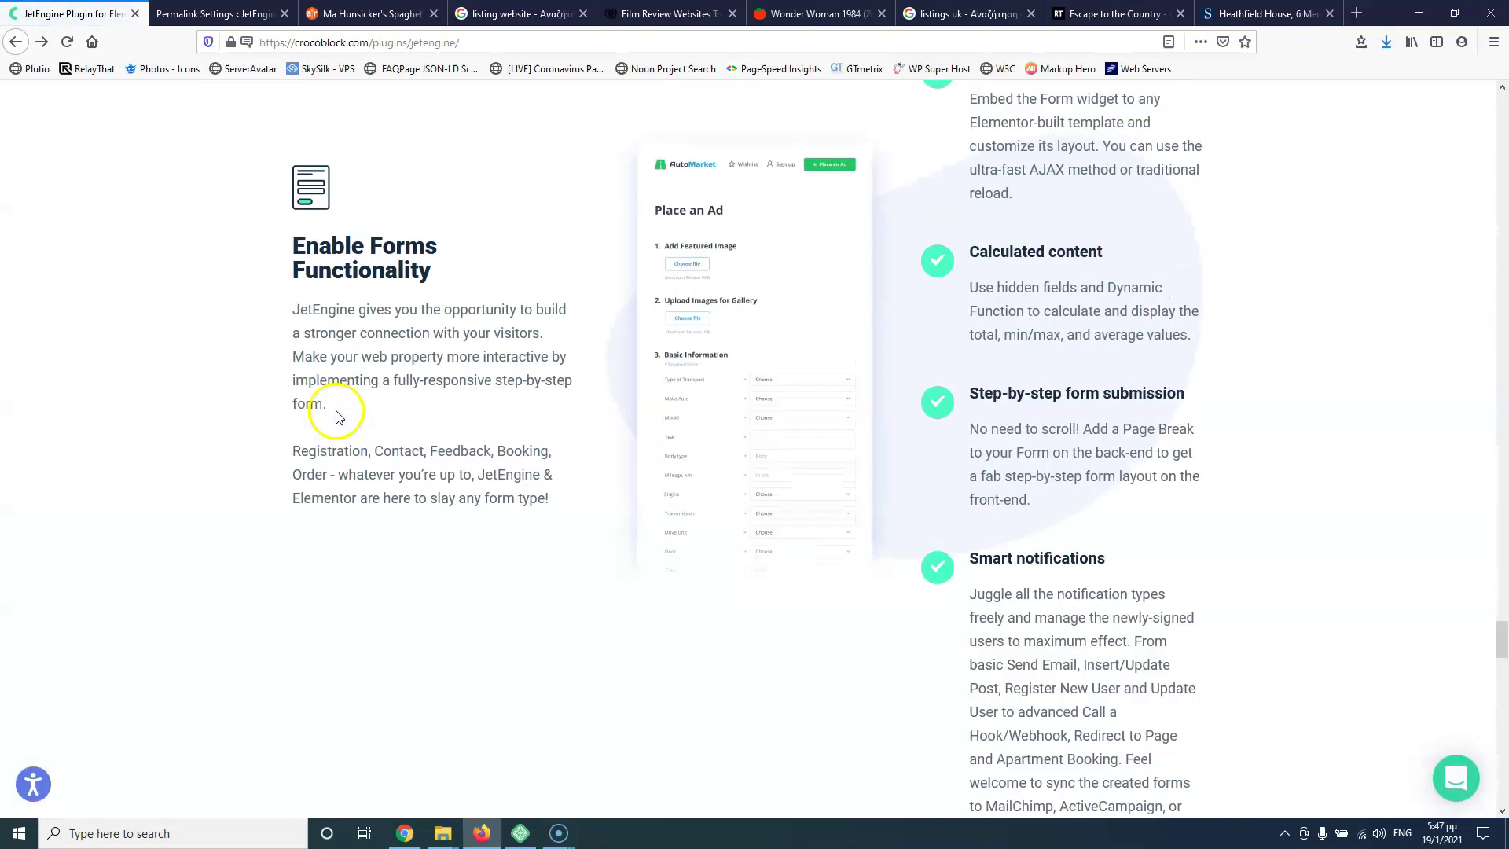
pyautogui.scroll(-10, 471, 419)
pyautogui.scroll(5, 600, 421)
pyautogui.scroll(-4, 664, 343)
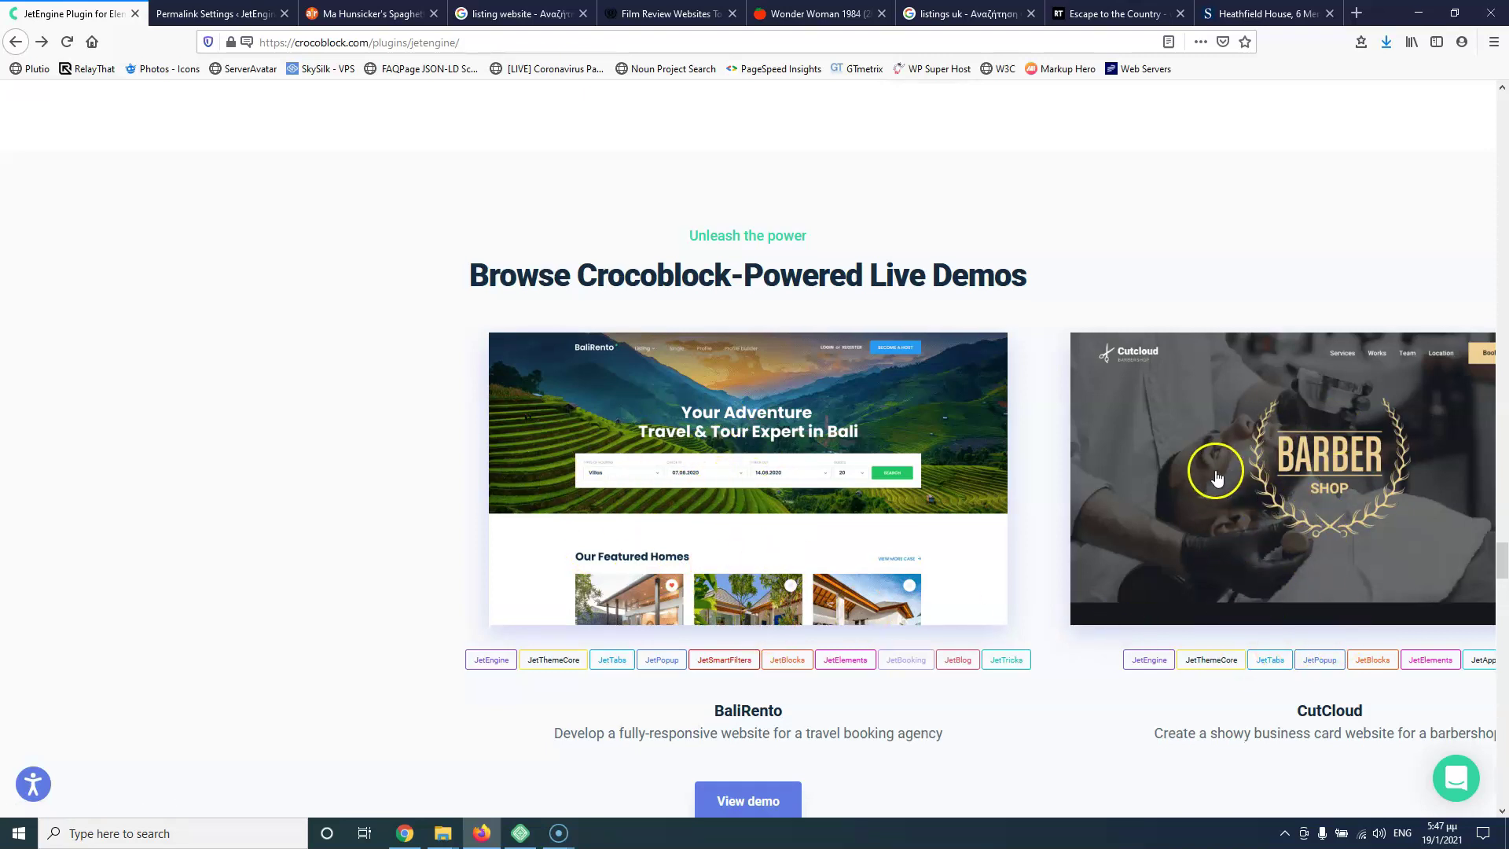
pyautogui.scroll(-1, 1216, 478)
pyautogui.click(748, 773)
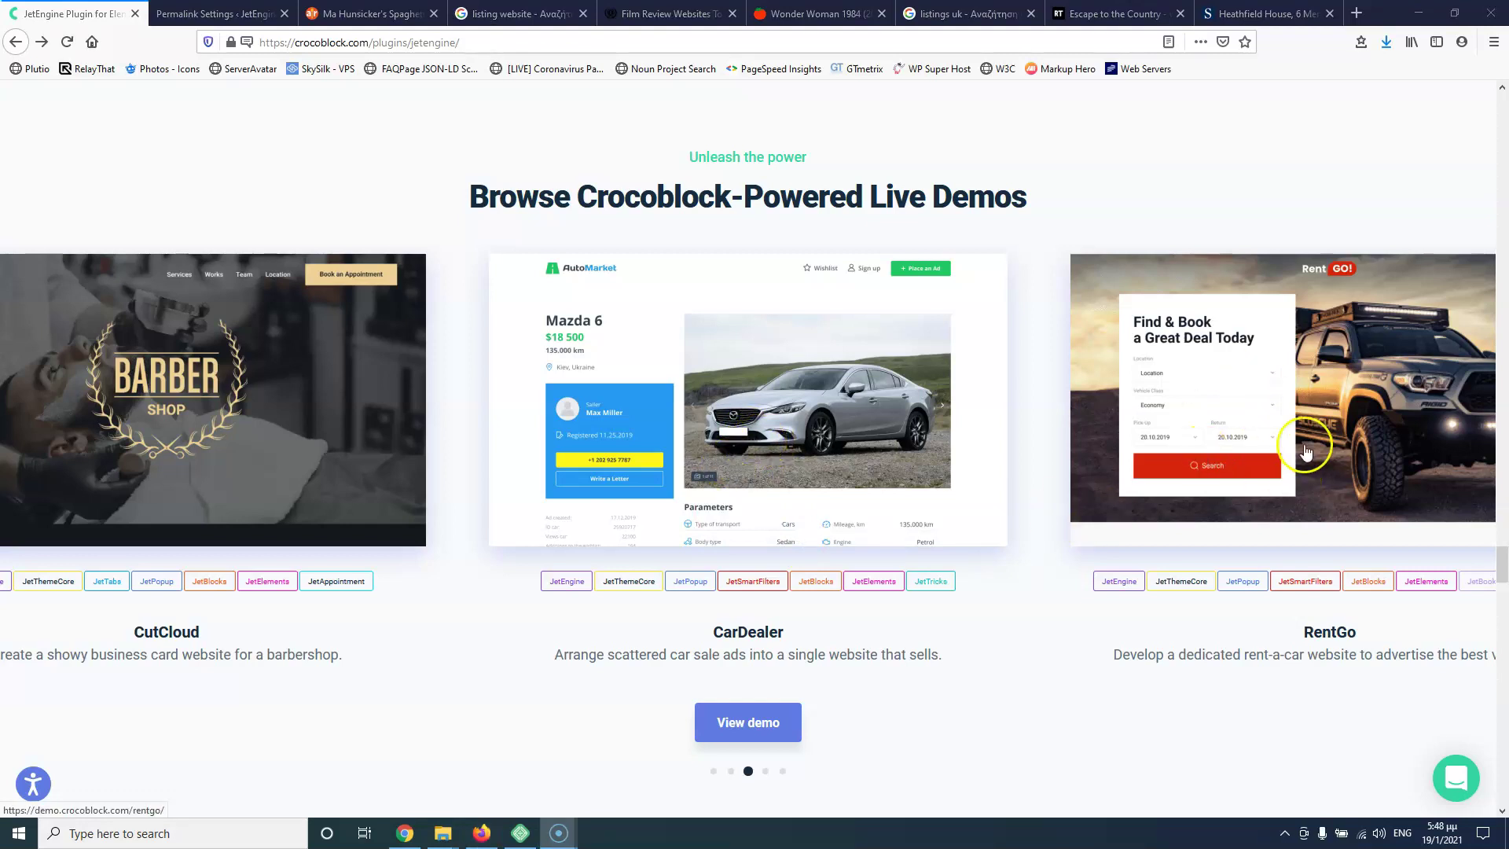
pyautogui.click(783, 771)
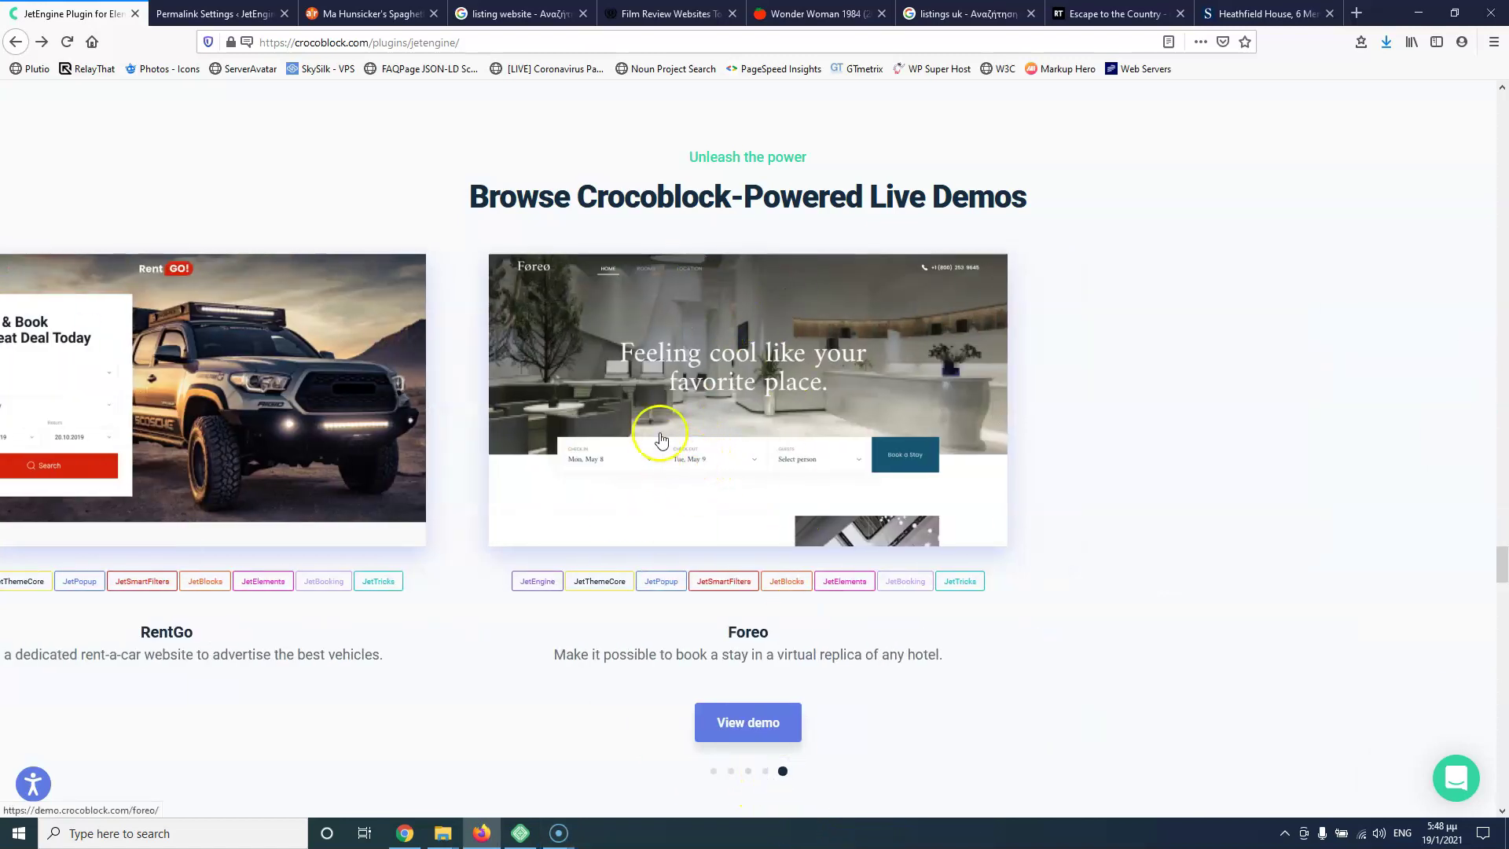
# Step: Switch to the site's WordPress admin, open the new post editor in a separate tab and look at its block and post settings
pyautogui.click(217, 14)
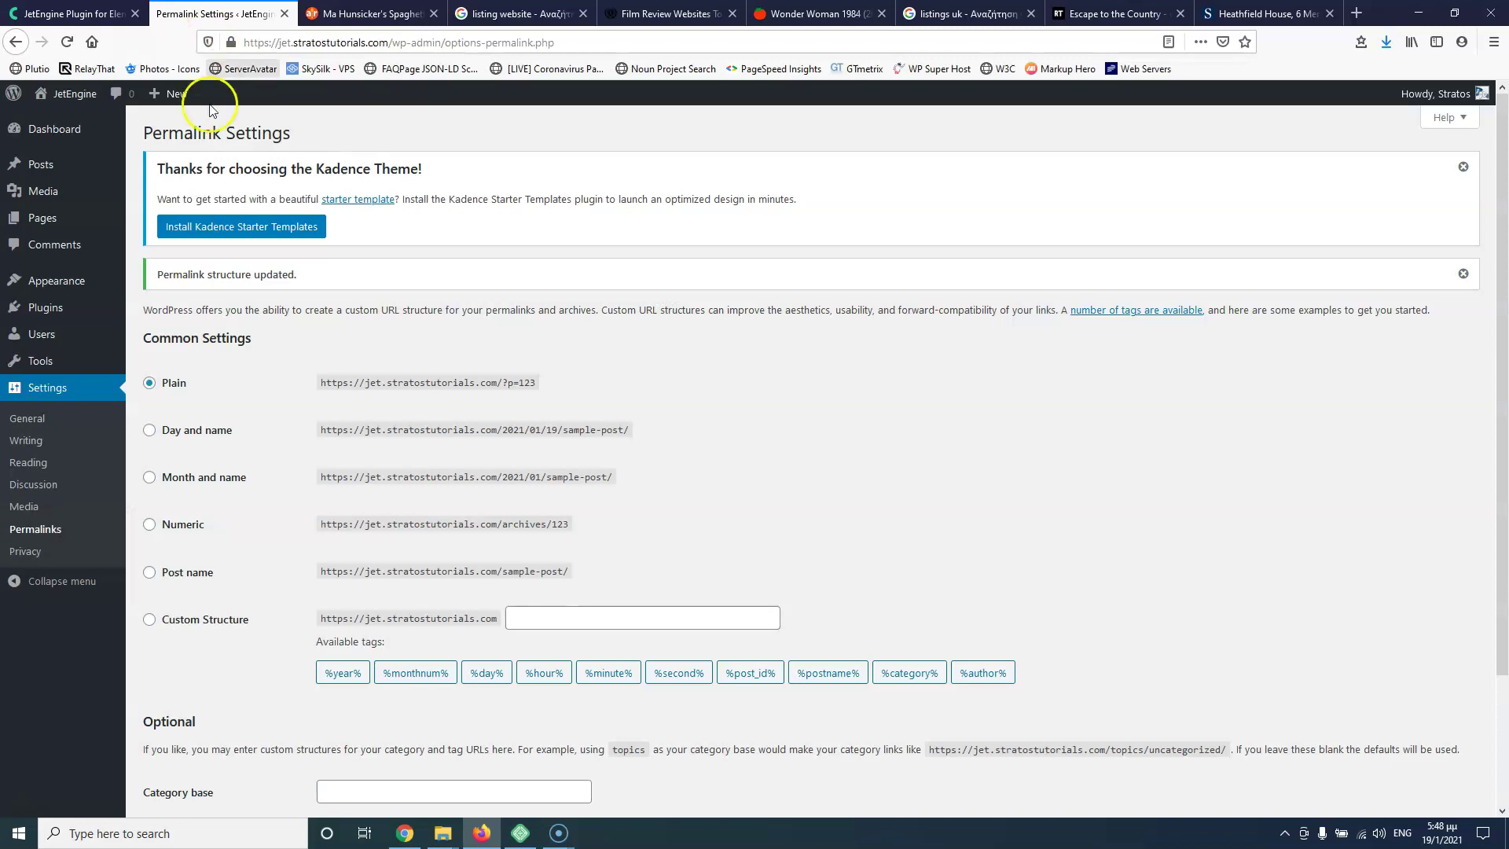
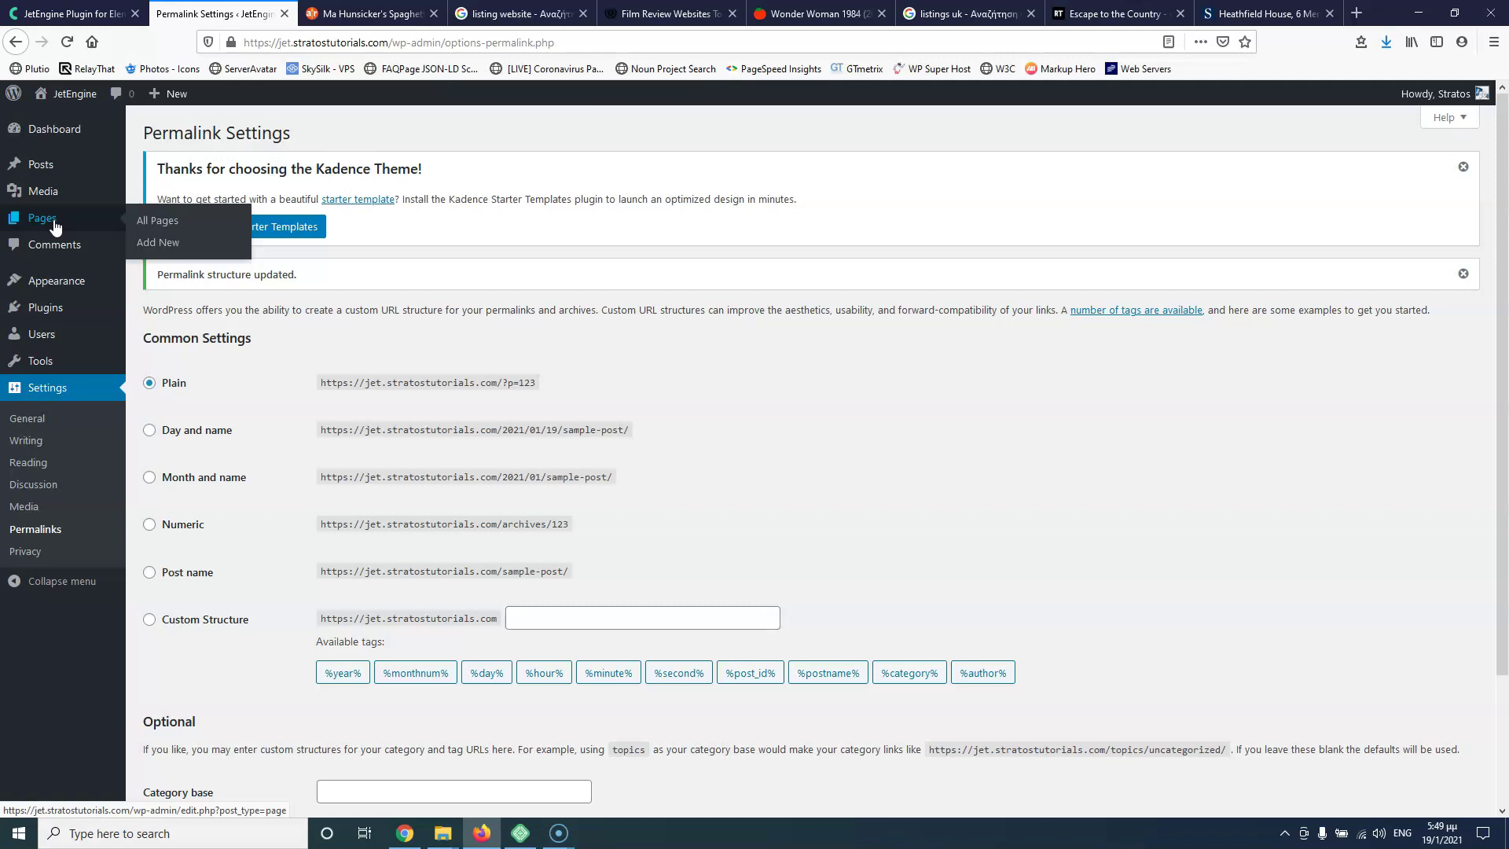
pyautogui.moveTo(50, 164)
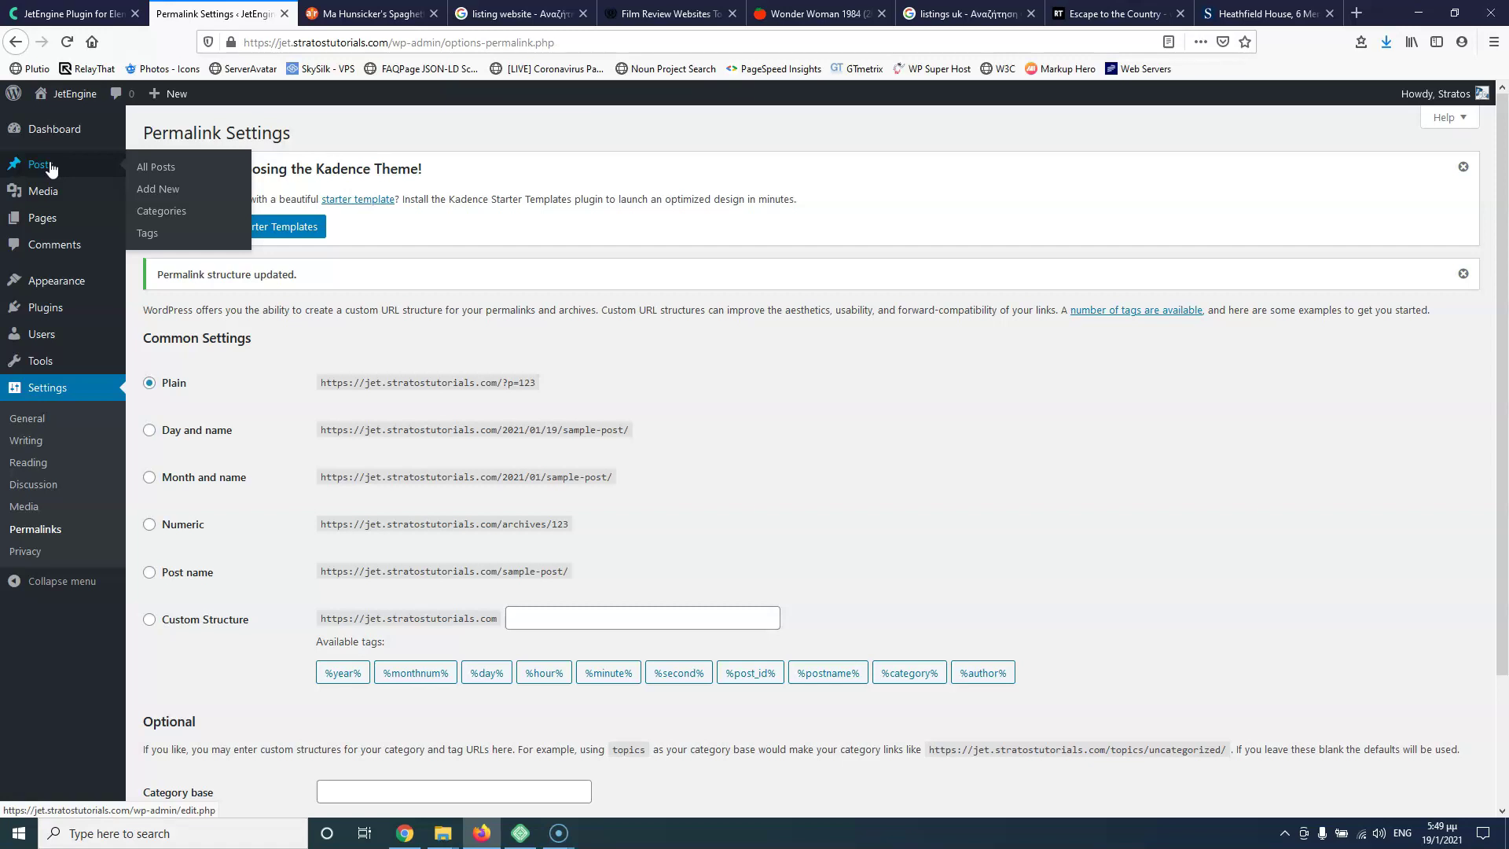
pyautogui.click(54, 168)
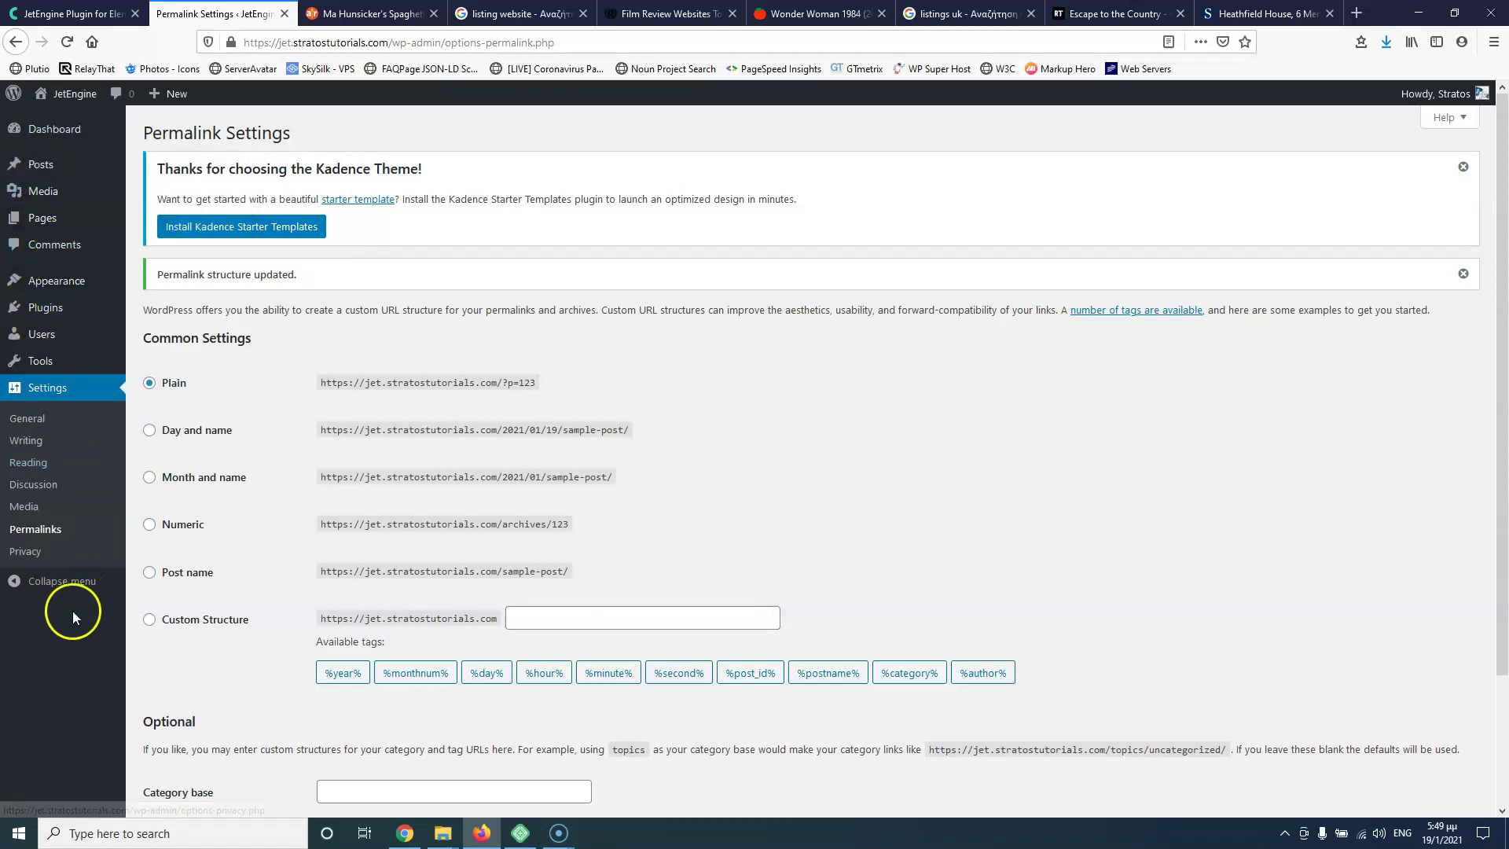
pyautogui.moveTo(118, 193)
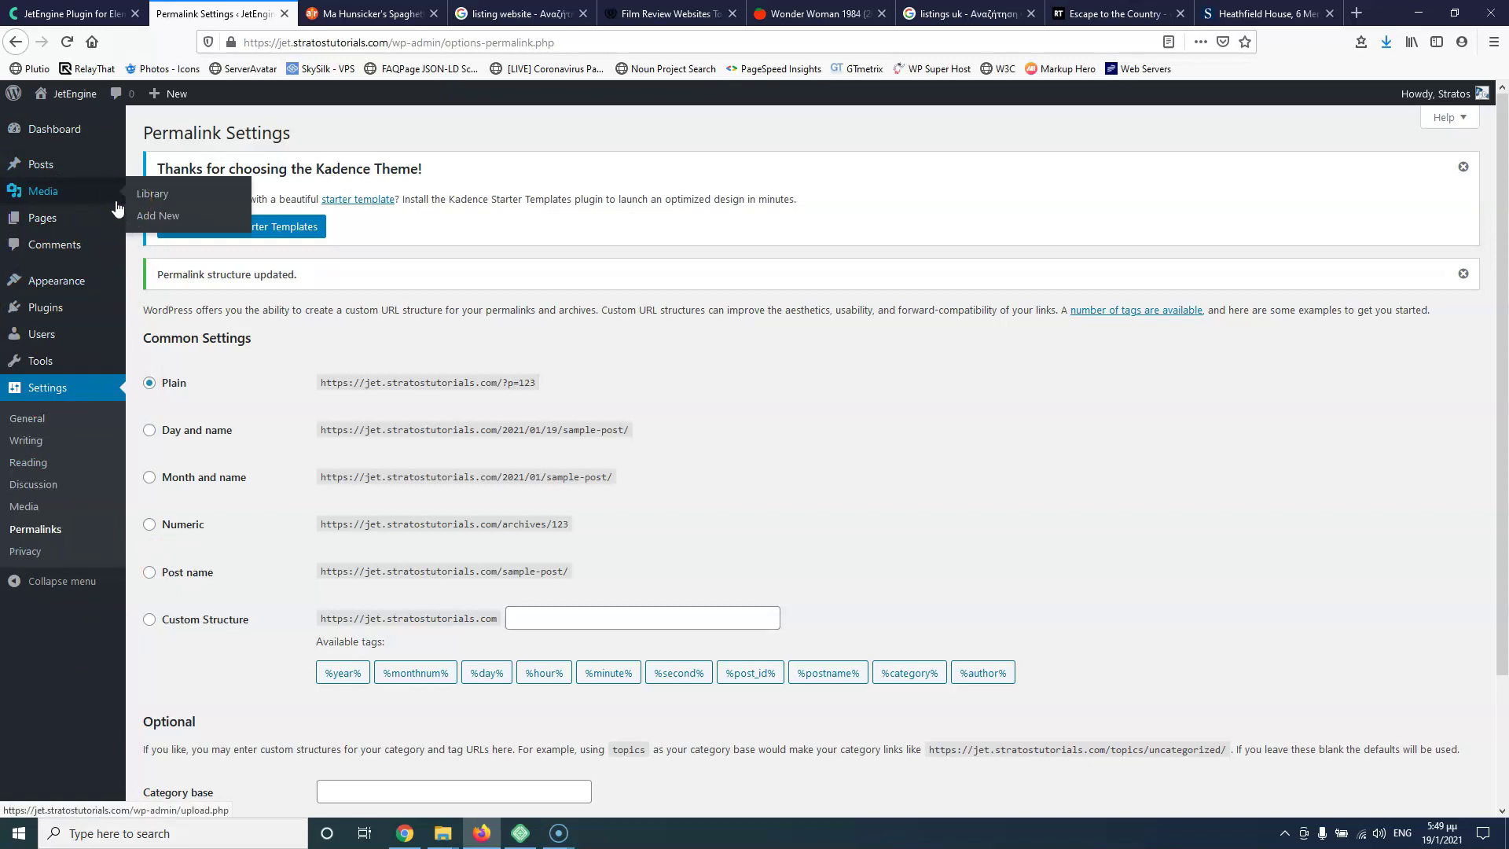
pyautogui.moveTo(69, 167)
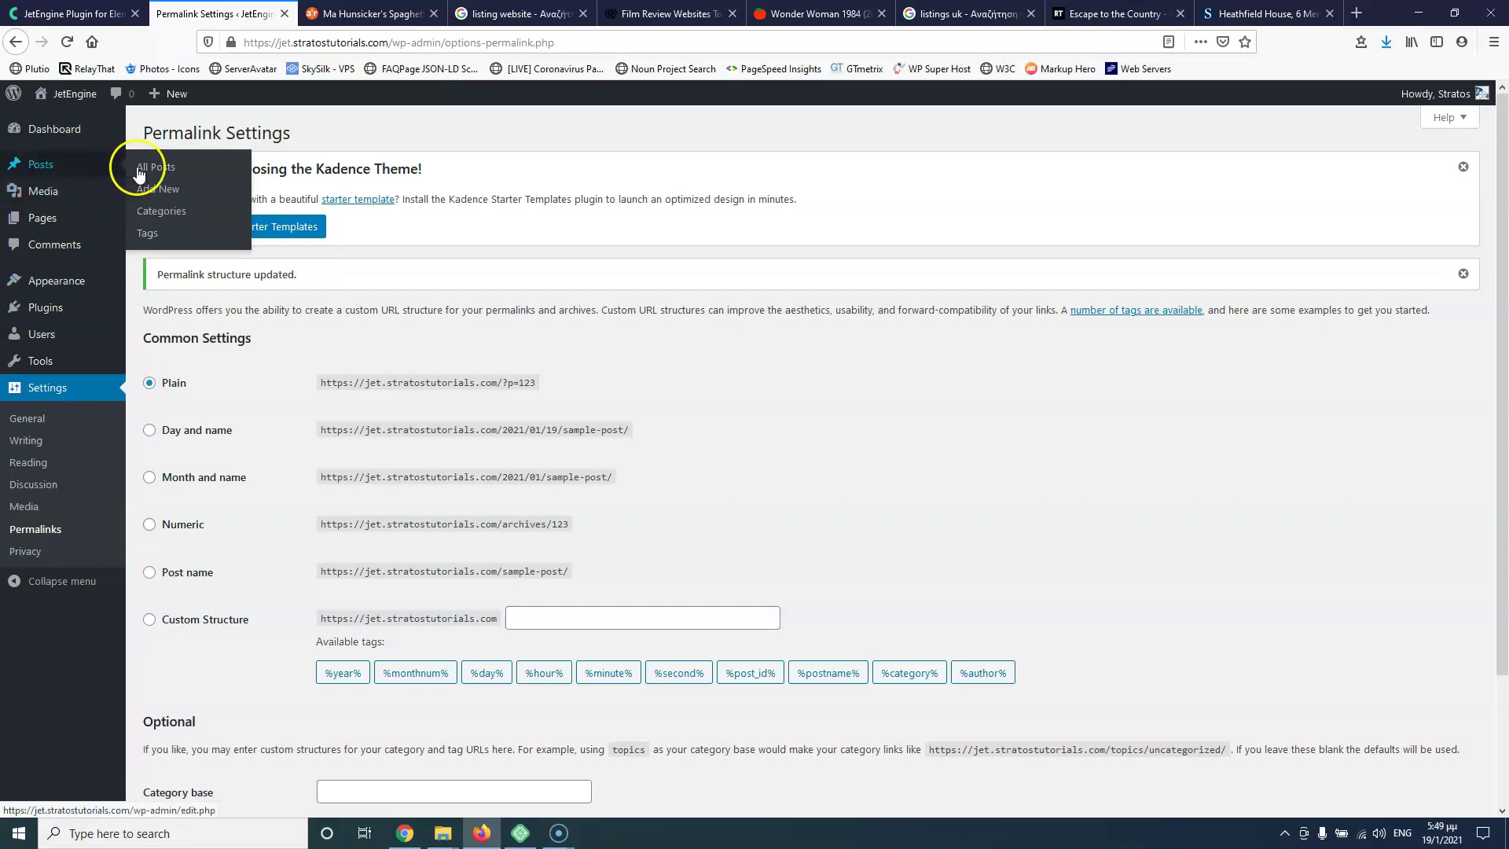
pyautogui.middleClick(172, 190)
pyautogui.click(322, 13)
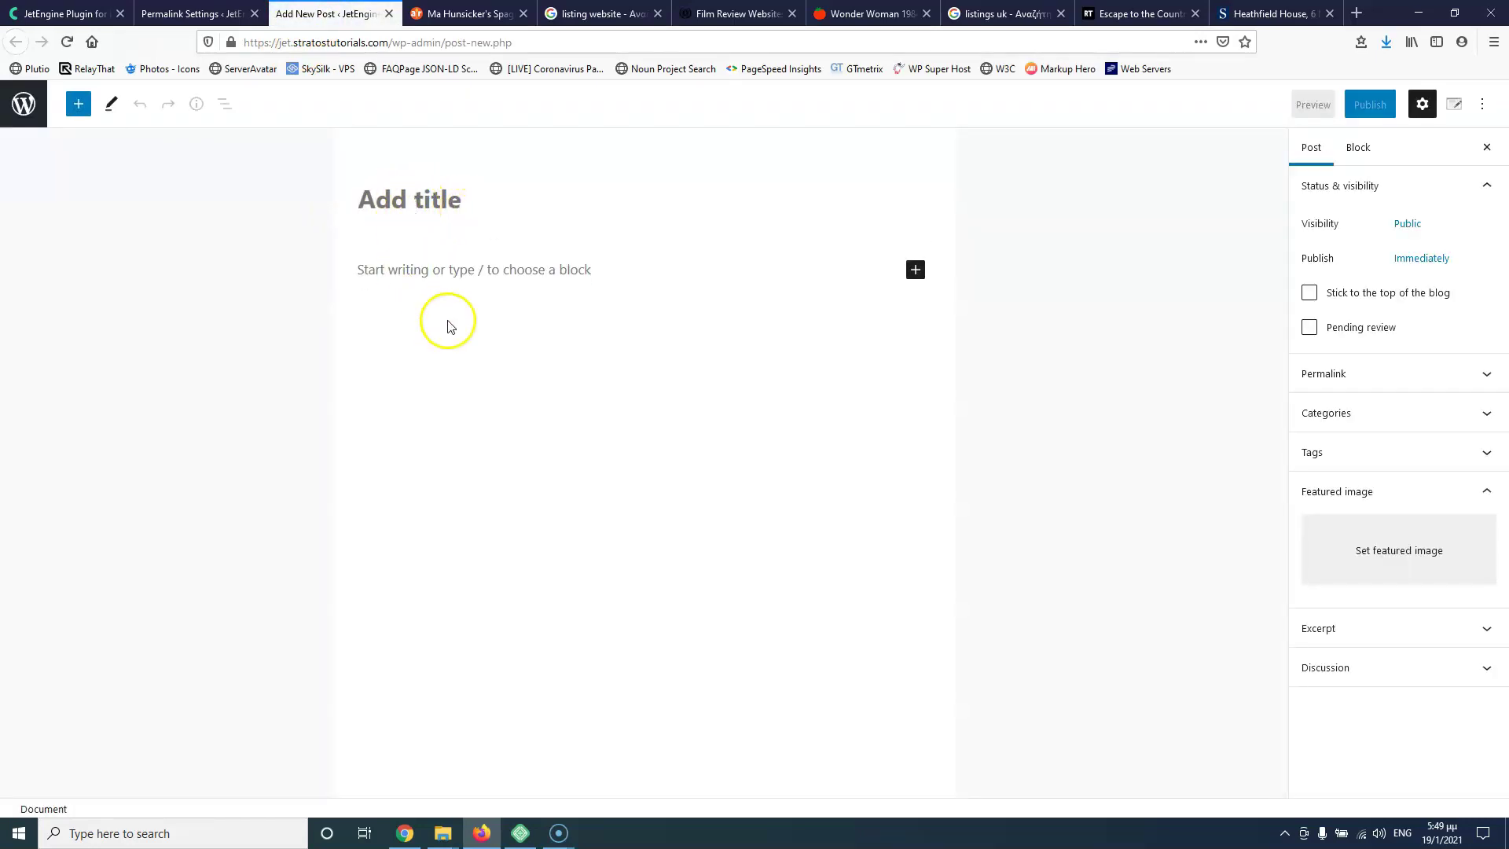
pyautogui.click(469, 270)
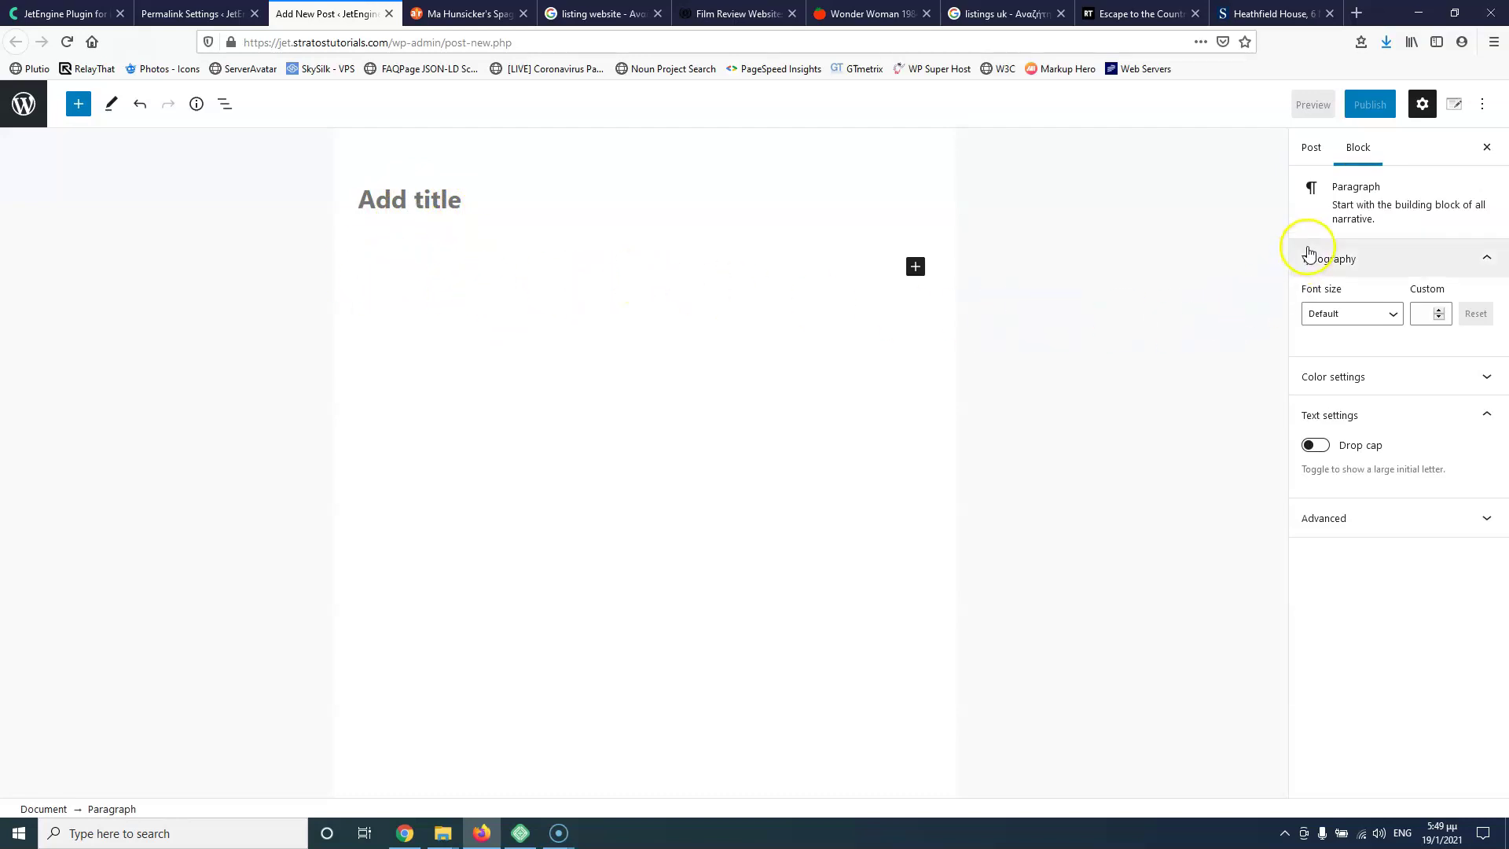
pyautogui.click(1312, 149)
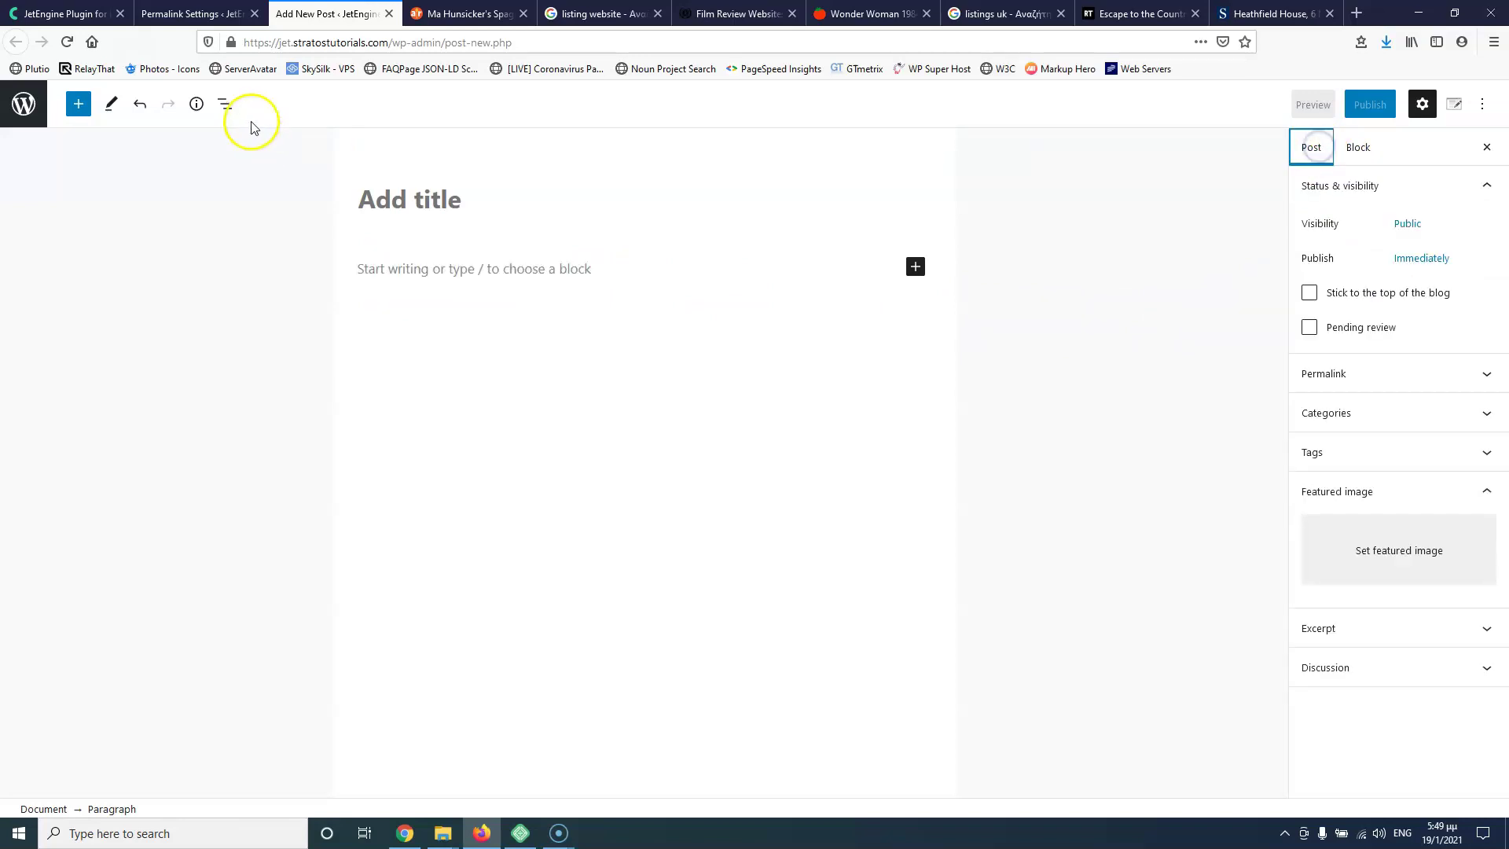
# Step: Return to the admin tab, open the installed themes, and view the Kadence theme's details before closing them
pyautogui.click(186, 15)
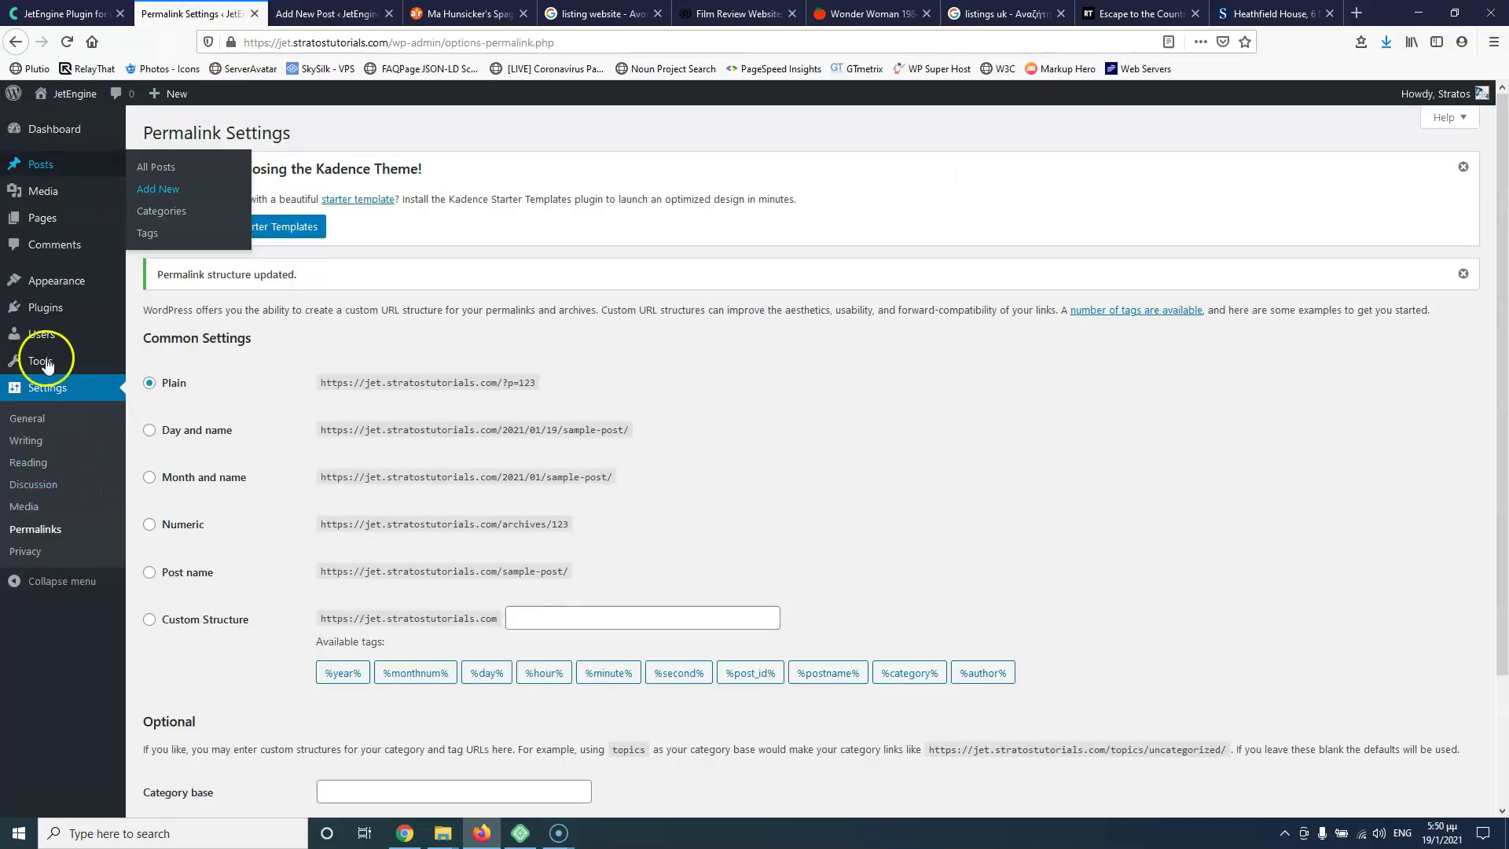
pyautogui.moveTo(53, 291)
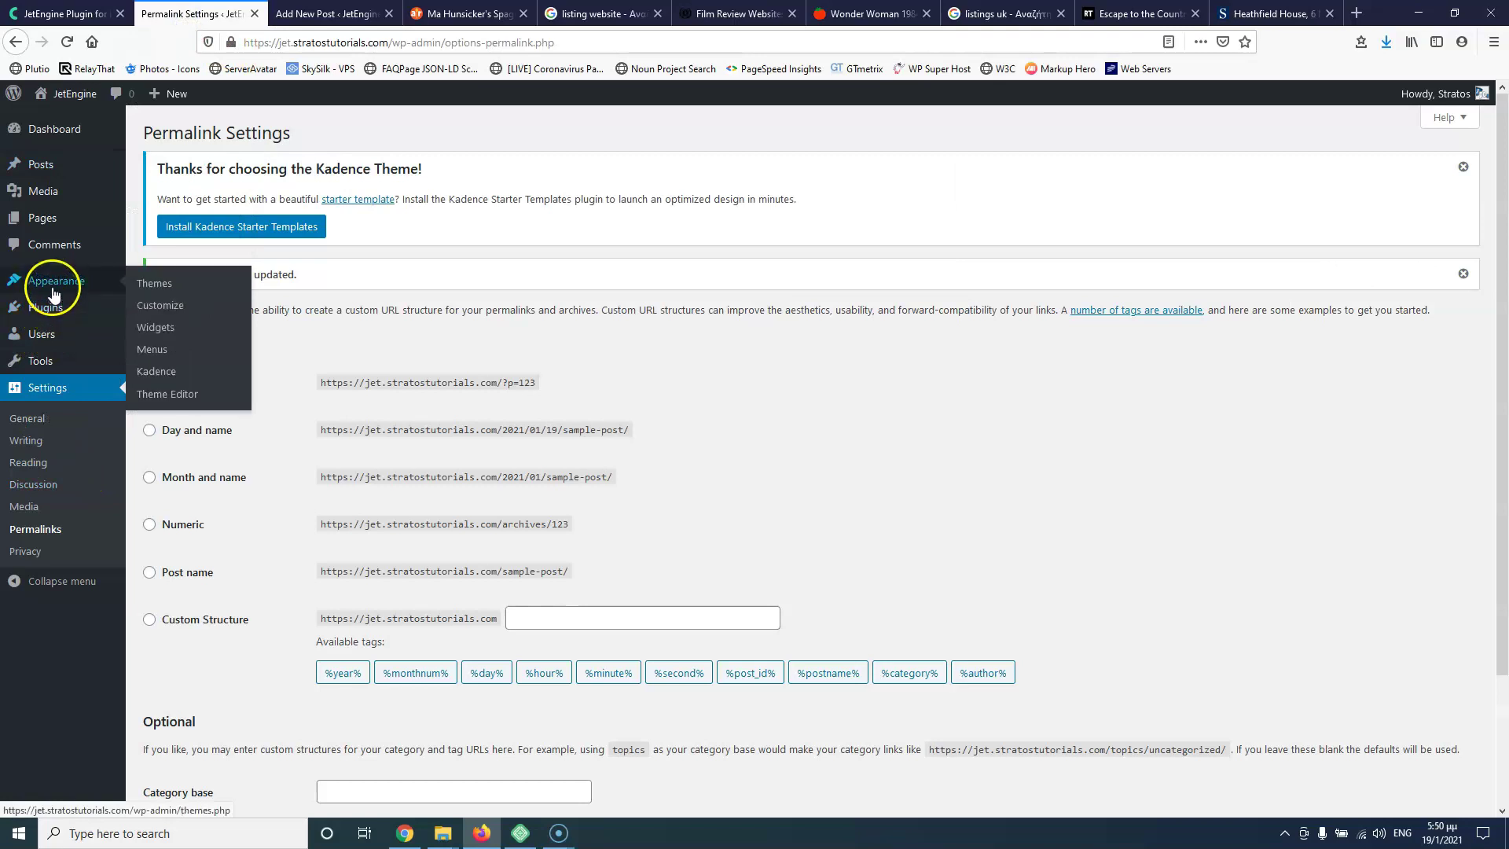
pyautogui.click(153, 285)
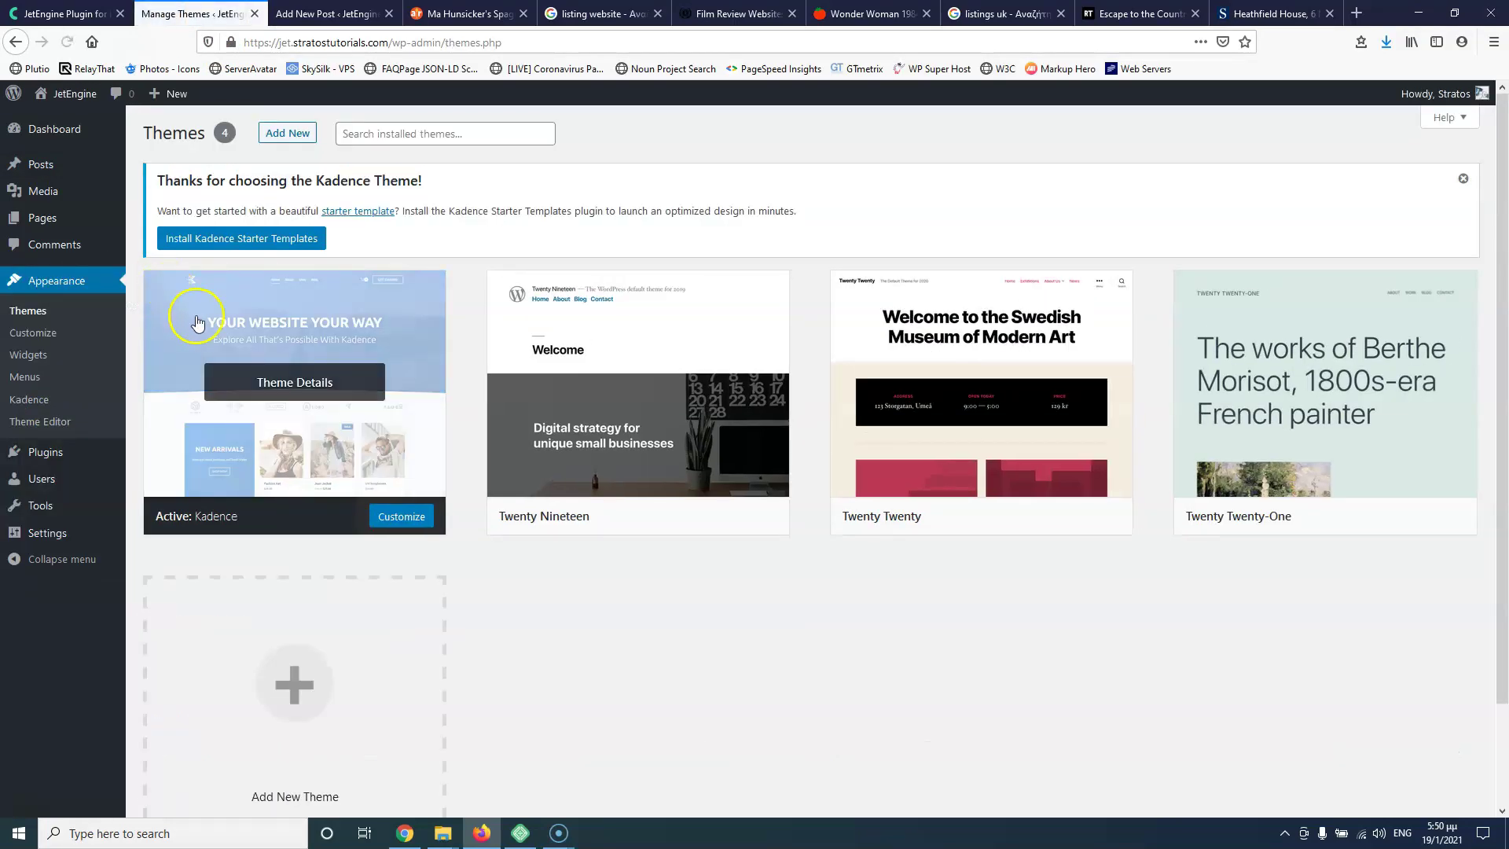
pyautogui.click(325, 393)
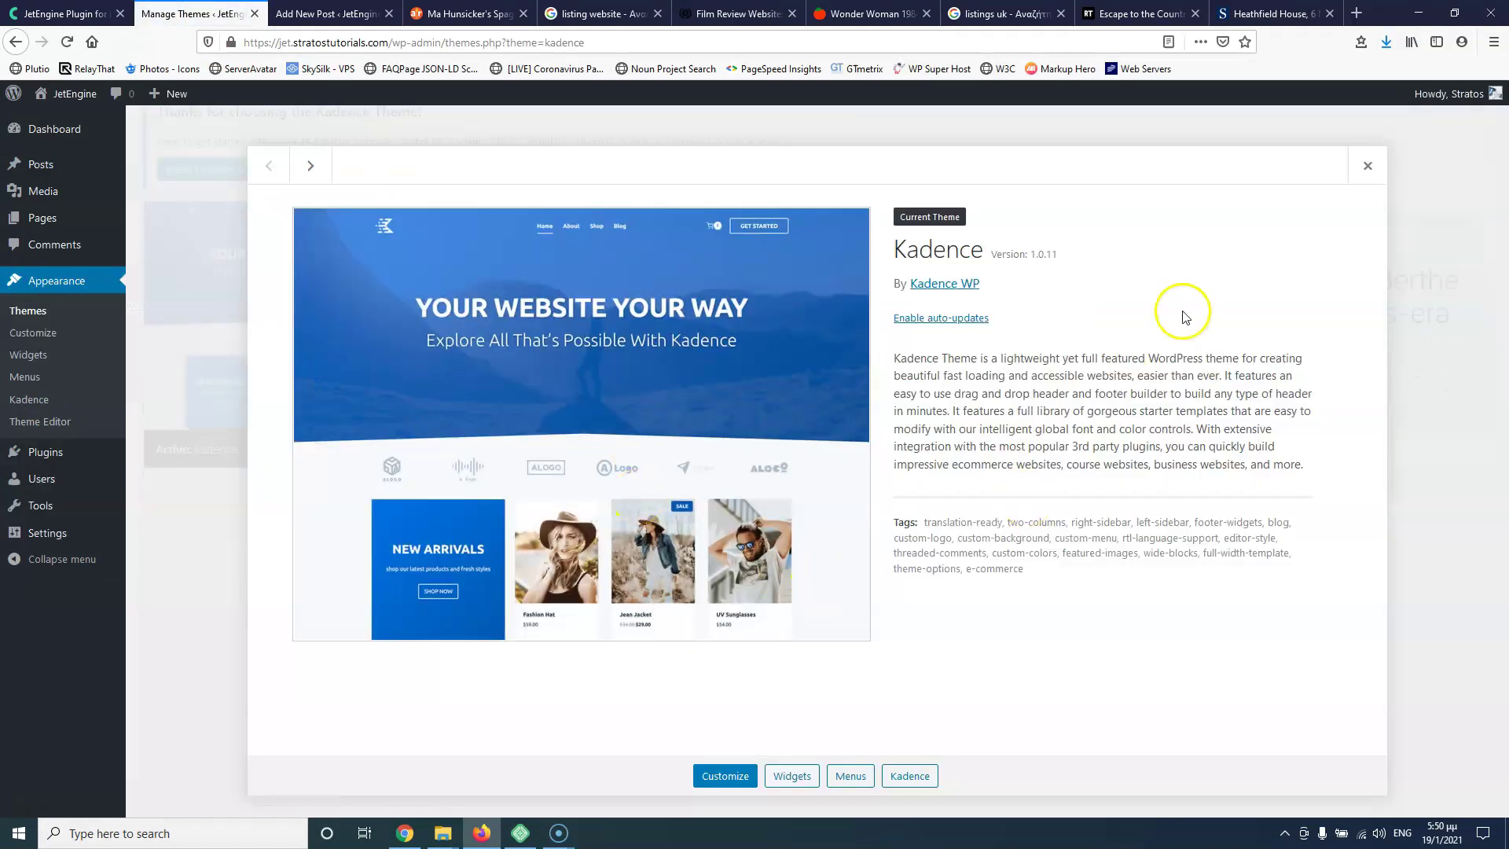
pyautogui.click(1368, 165)
# Step: Delete the Twenty Nineteen theme from the installed themes and confirm the deletion
pyautogui.click(631, 340)
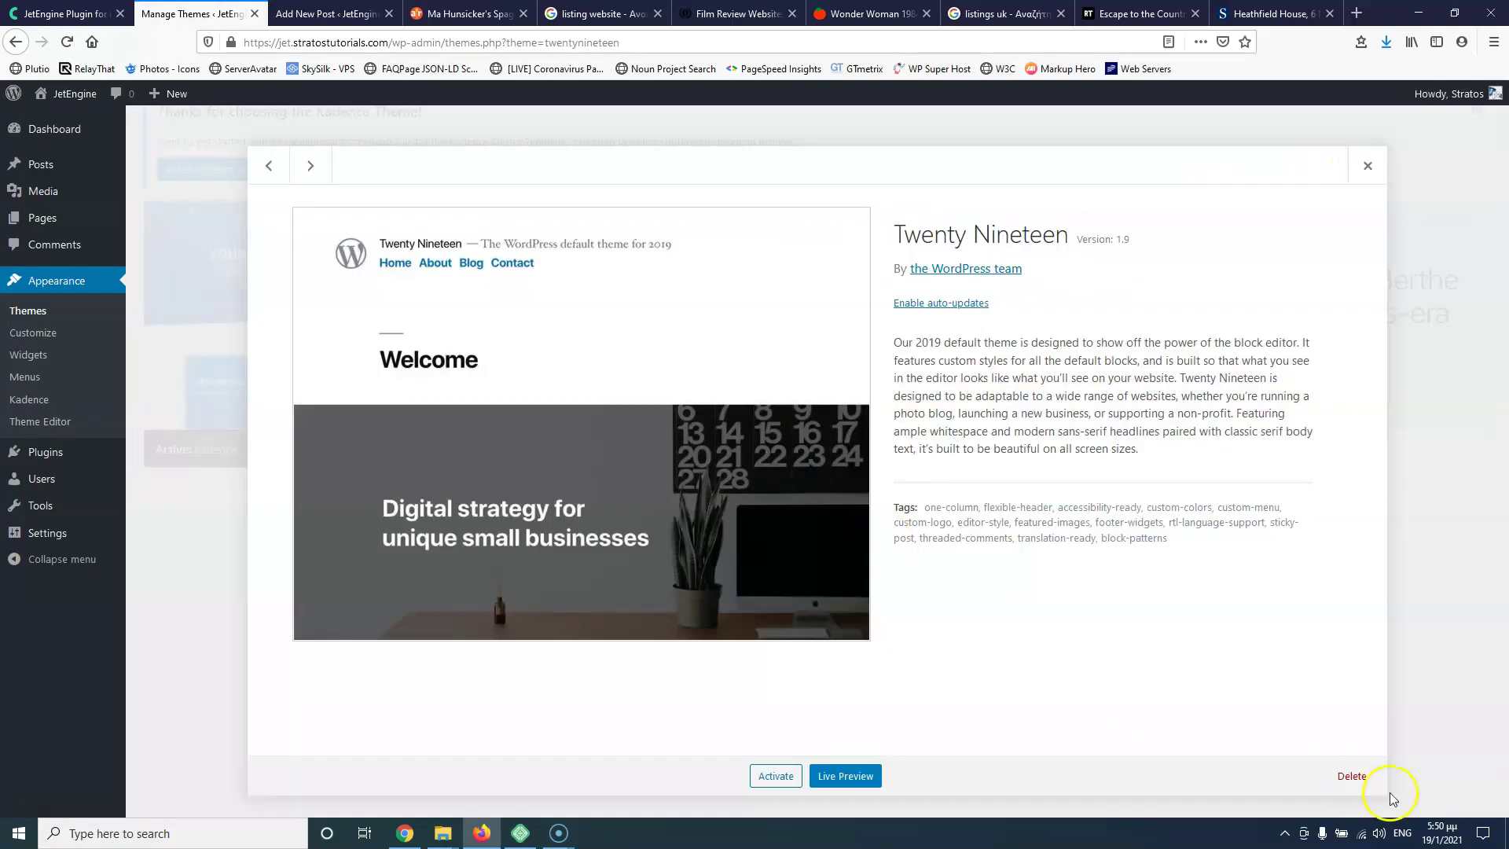
pyautogui.click(1343, 774)
pyautogui.click(760, 378)
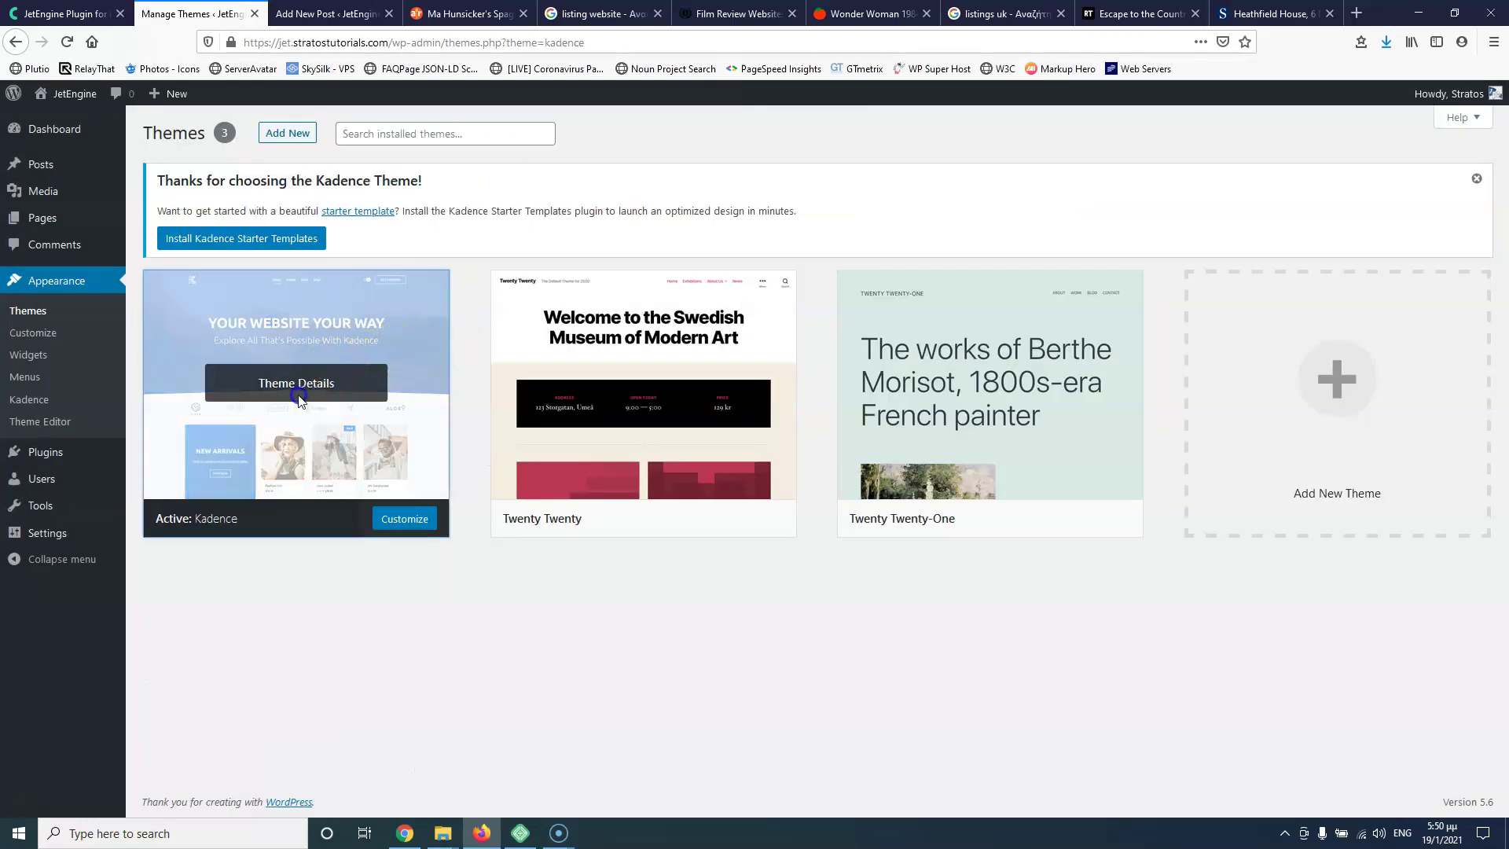
# Step: Check the Kadence theme's details, close them, and activate the Twenty Twenty theme instead
pyautogui.click(348, 382)
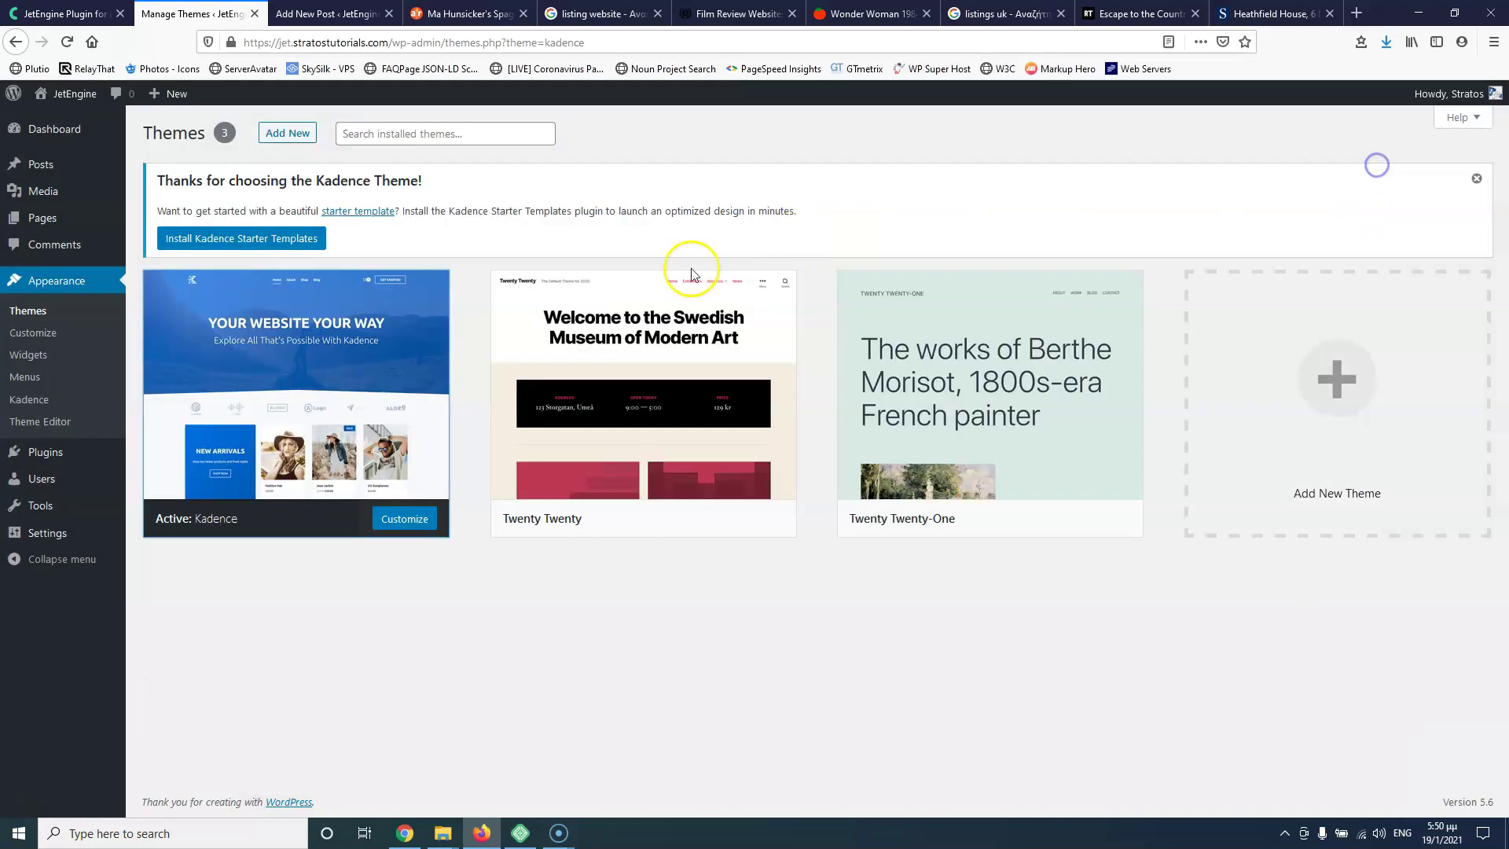
pyautogui.click(1368, 165)
pyautogui.click(676, 522)
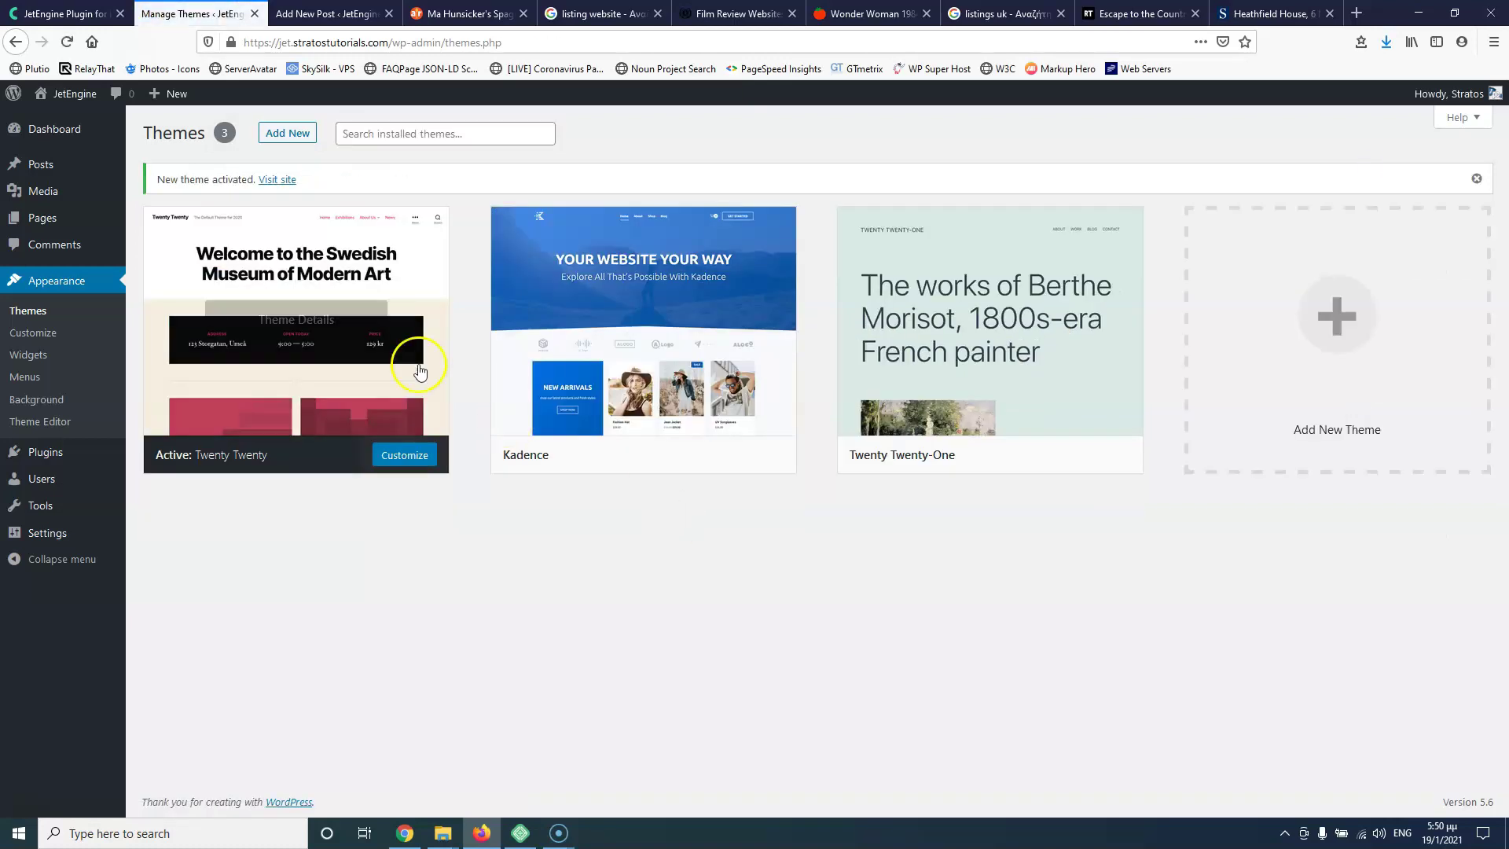
# Step: Delete the Kadence theme from the installed themes and confirm the deletion
pyautogui.click(642, 331)
pyautogui.click(1340, 779)
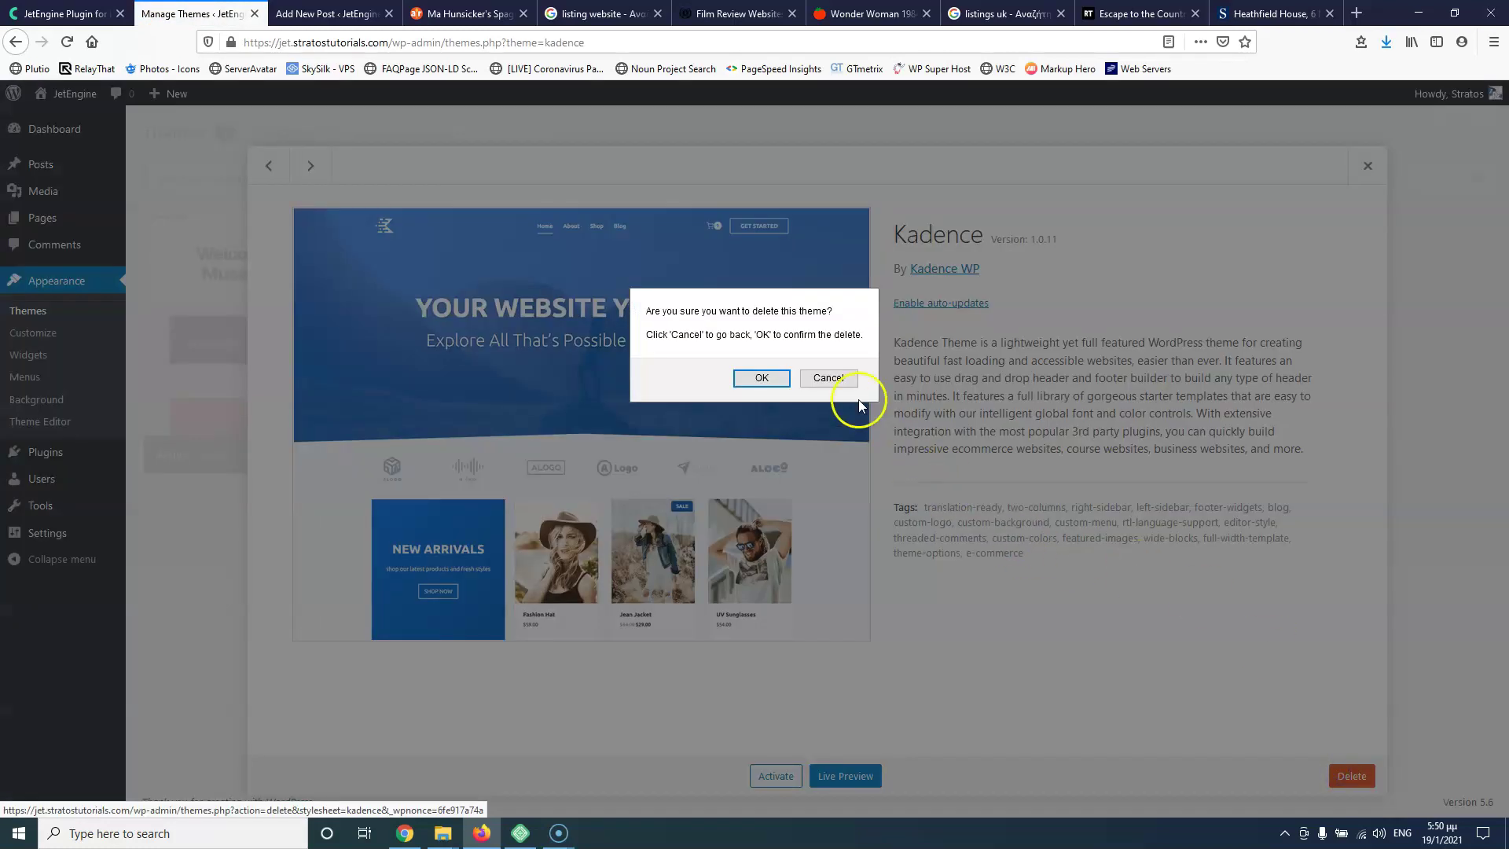
pyautogui.click(774, 377)
# Step: Reload the new post editor, discarding its unsaved state, view the empty paragraph block's settings, and return to the installed themes
pyautogui.hotkey('ctrl', 'Tab')
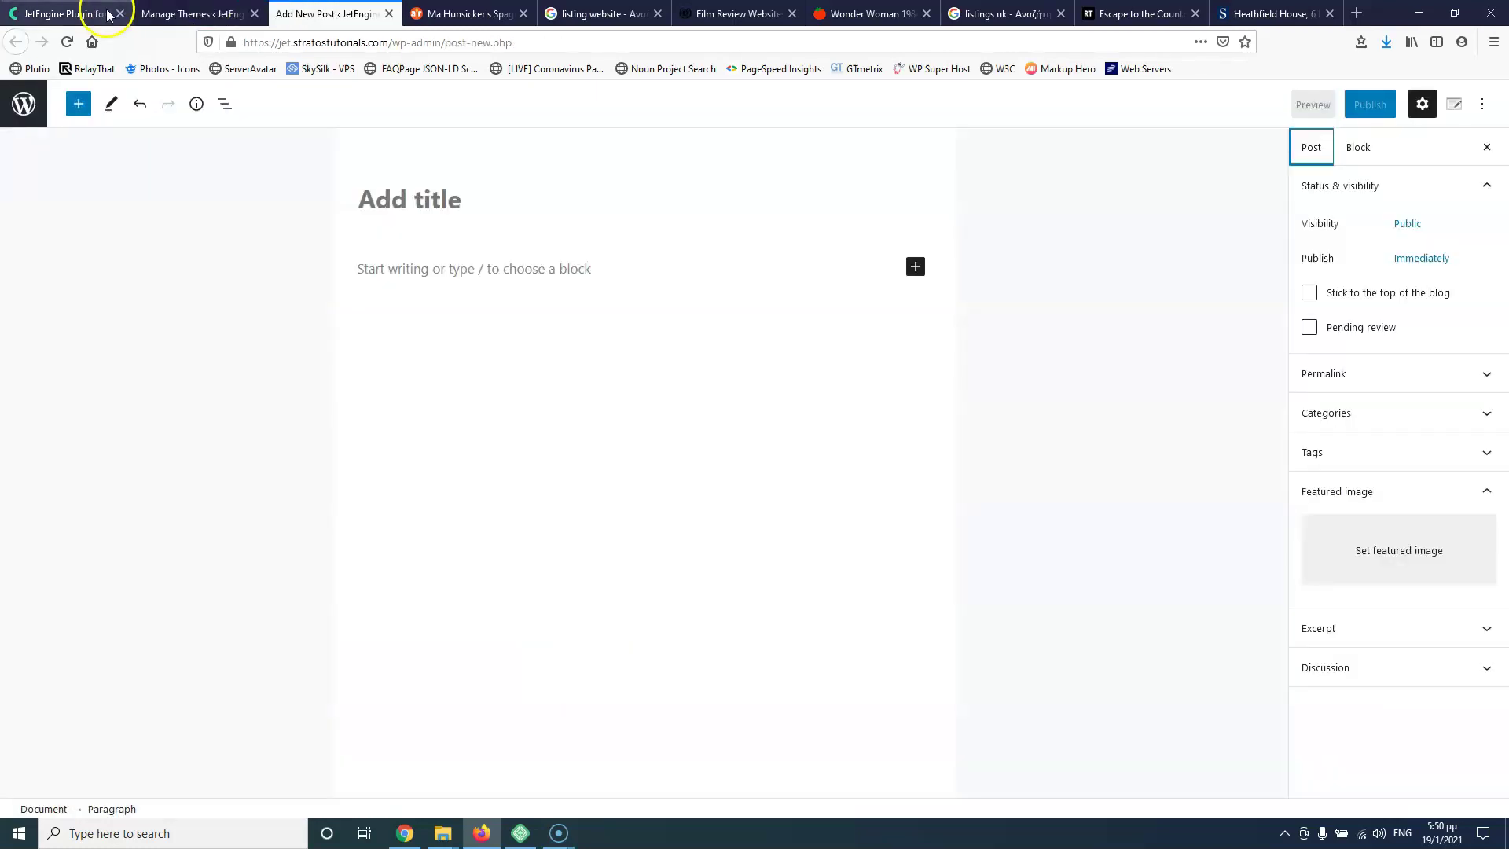
pyautogui.click(67, 43)
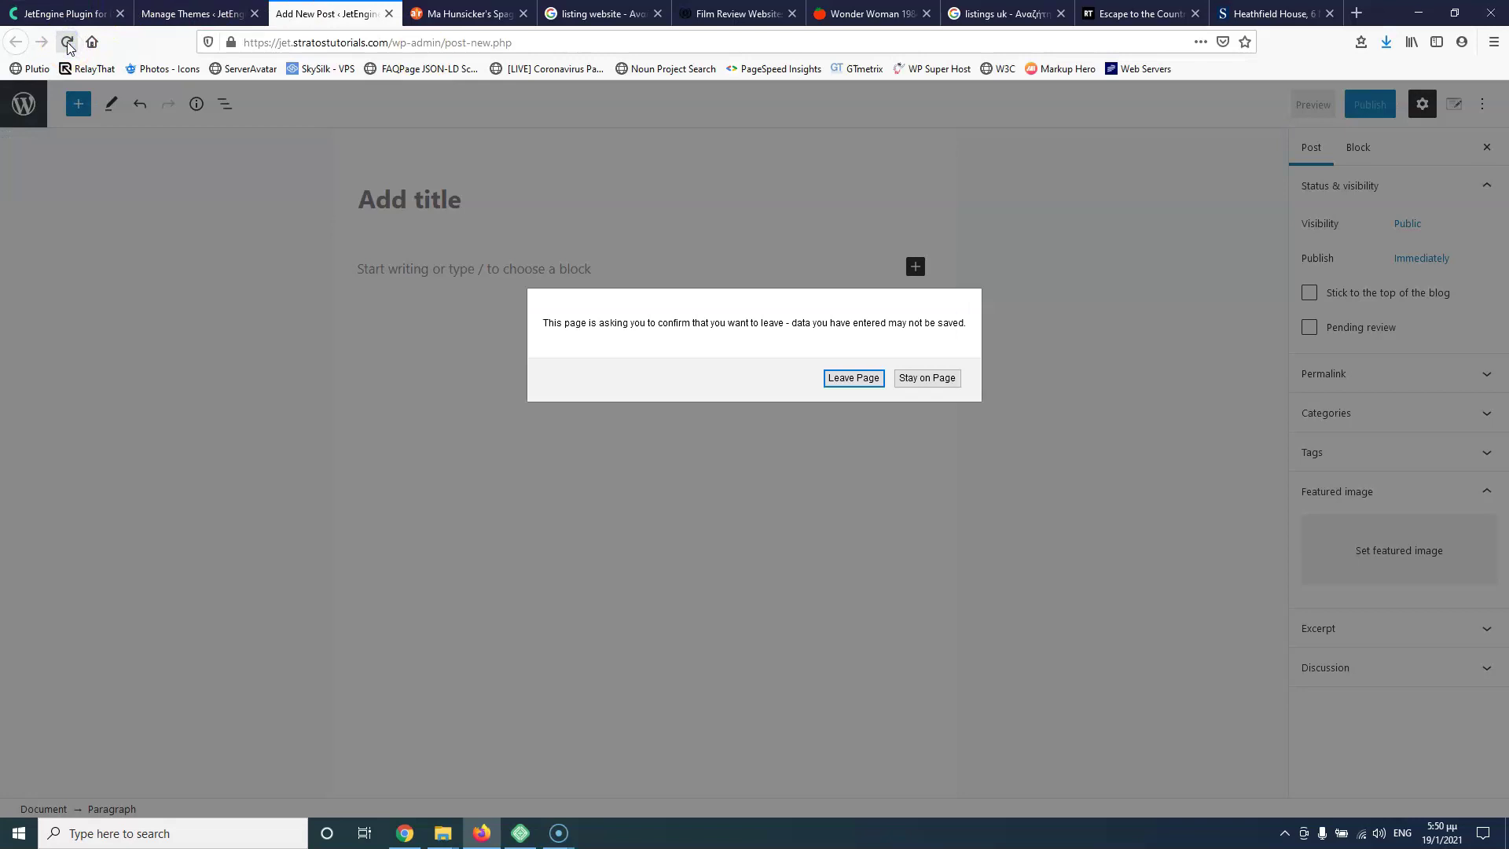
pyautogui.click(854, 378)
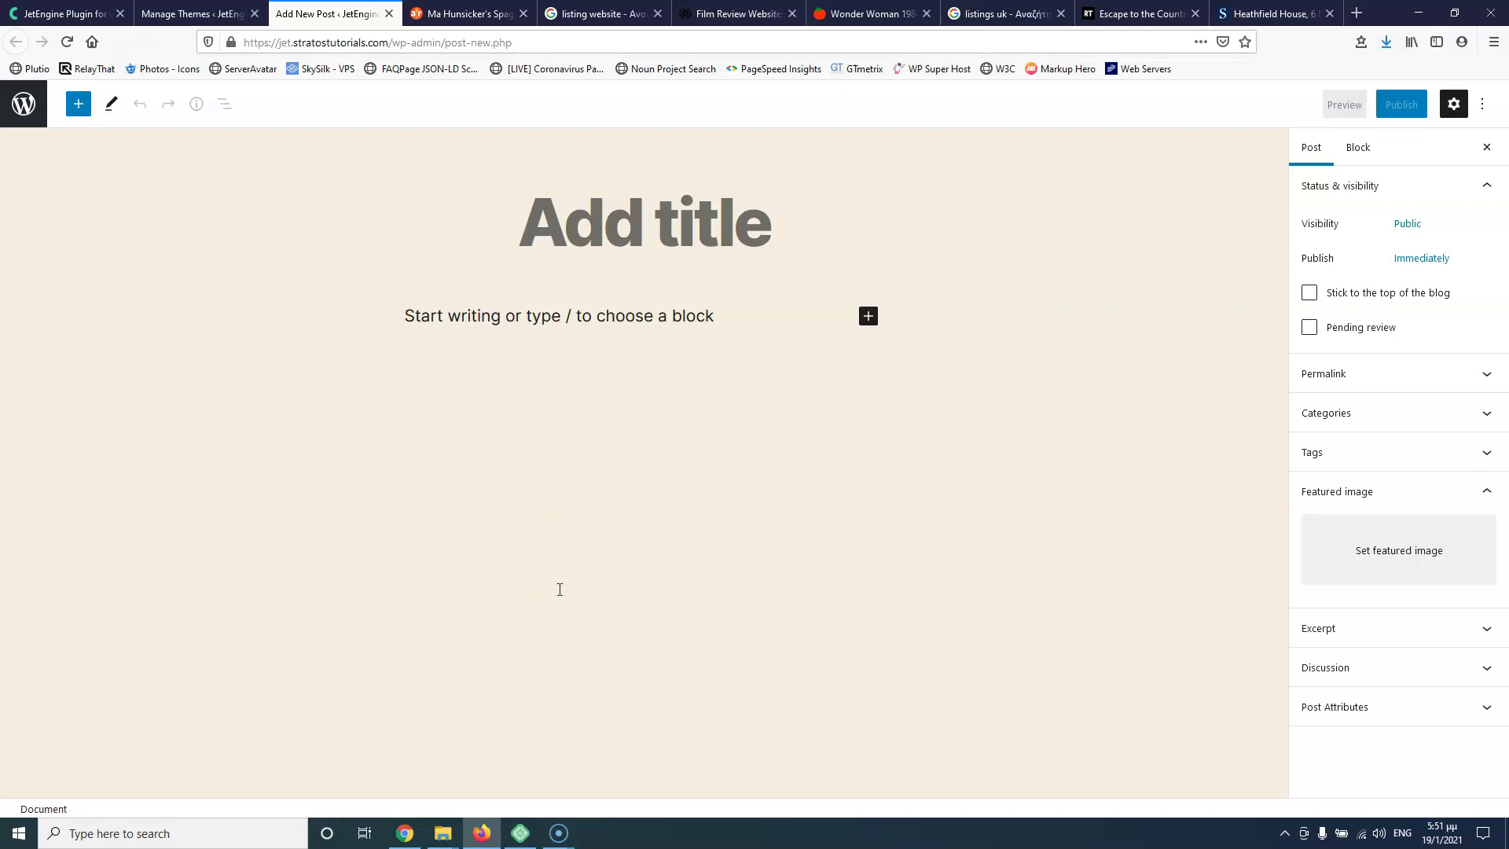
pyautogui.click(538, 316)
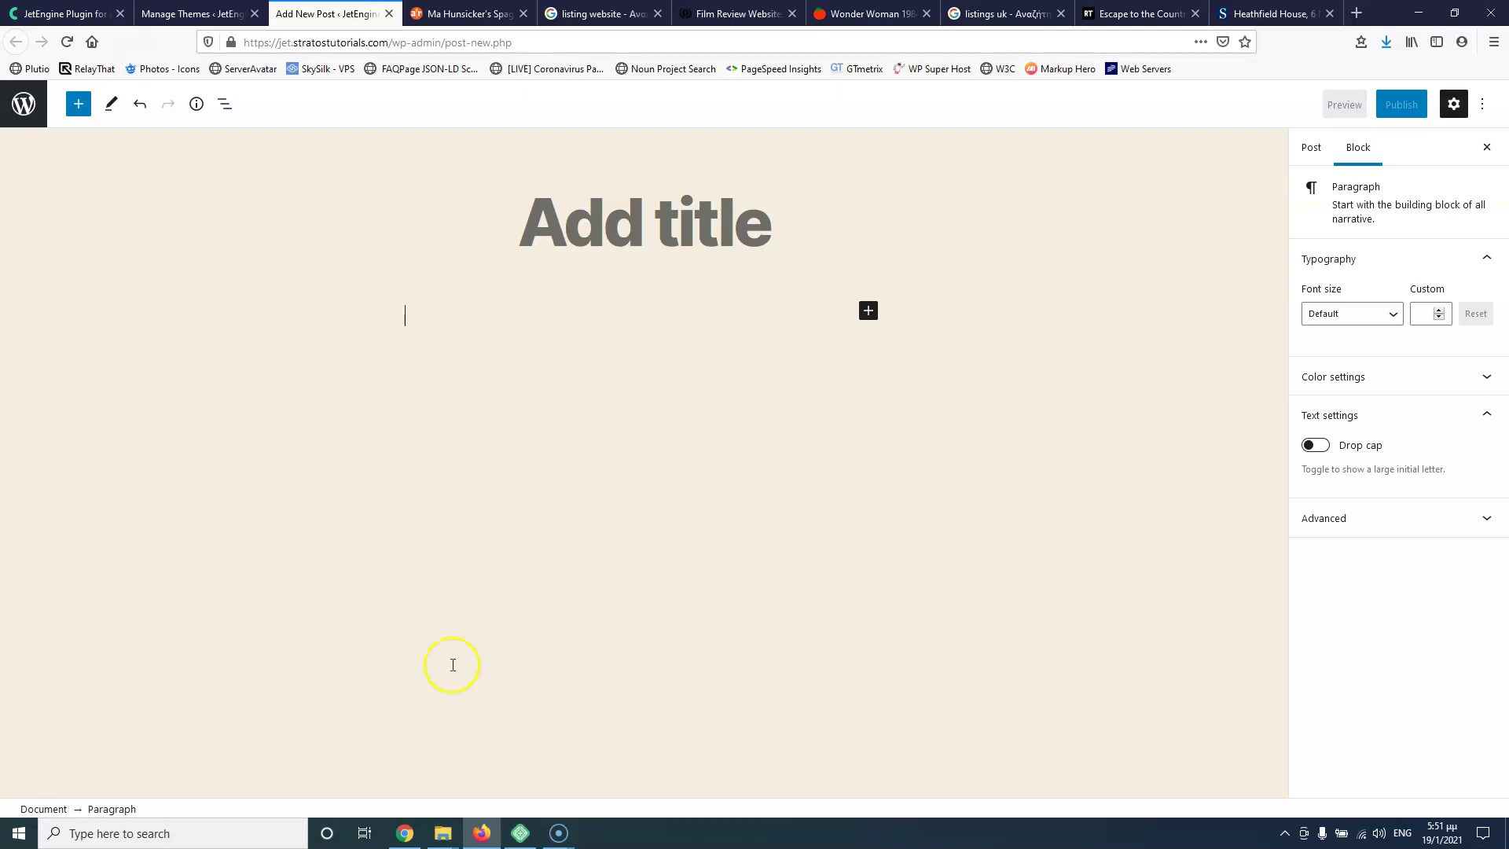
pyautogui.click(228, 14)
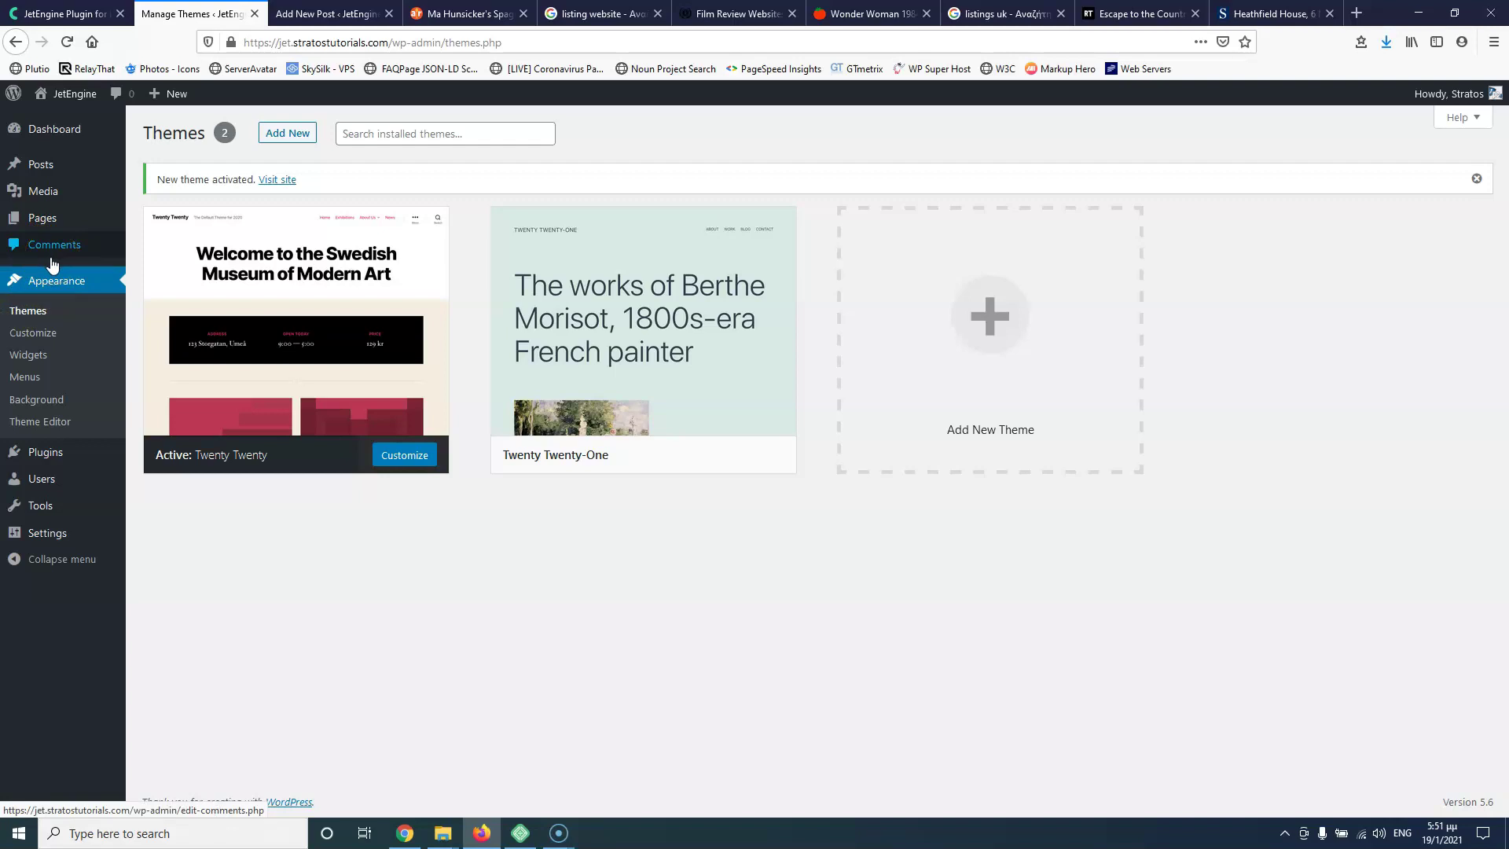
pyautogui.moveTo(50, 162)
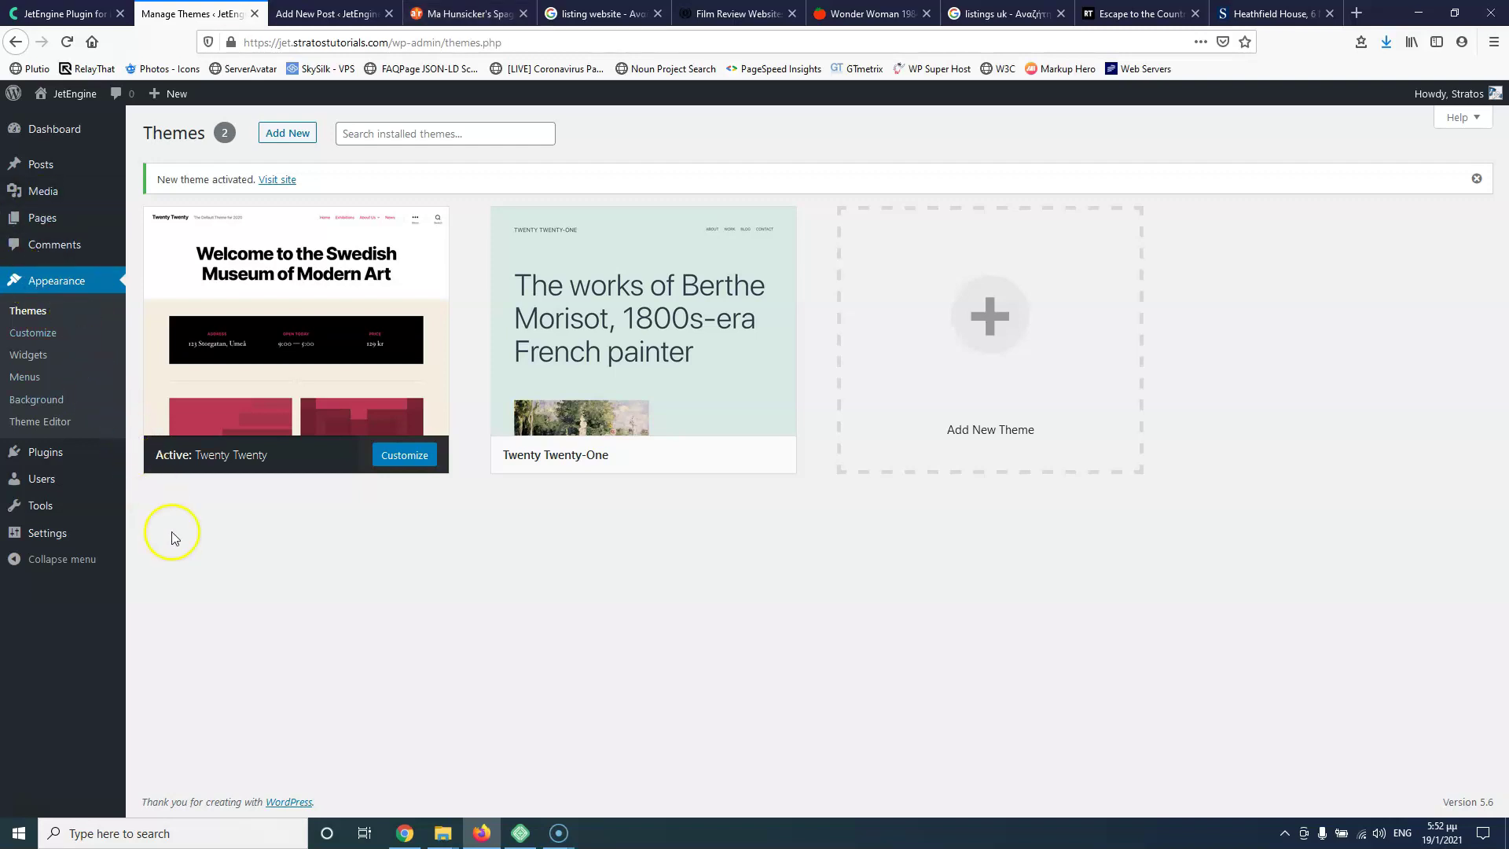
# Step: Switch to the spaghetti sauce recipe on Allrecipes and review its timing details, ingredients, directions and nutrition facts
pyautogui.click(472, 12)
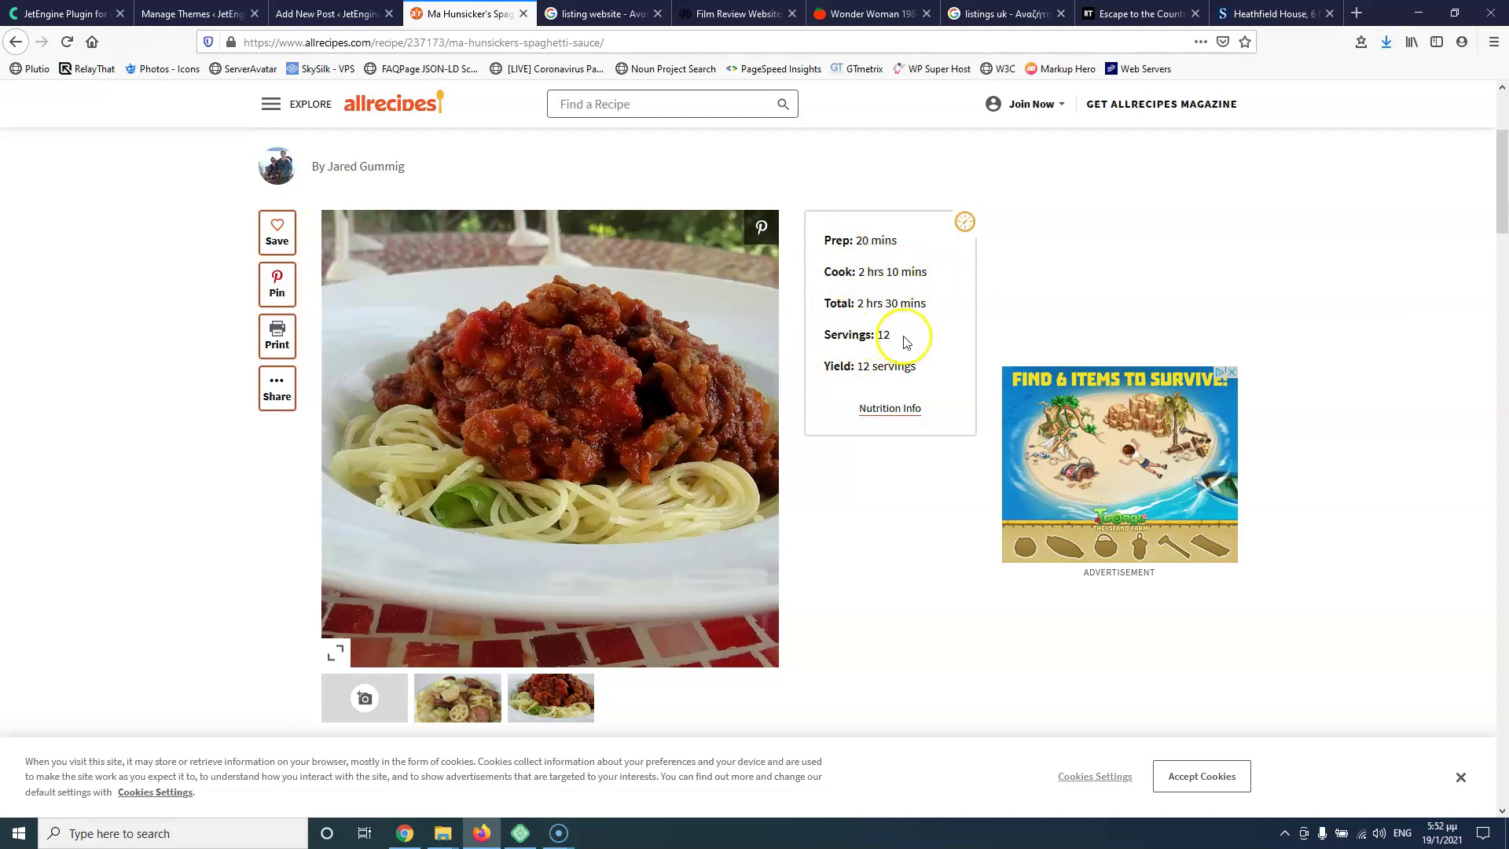
pyautogui.scroll(-6, 880, 370)
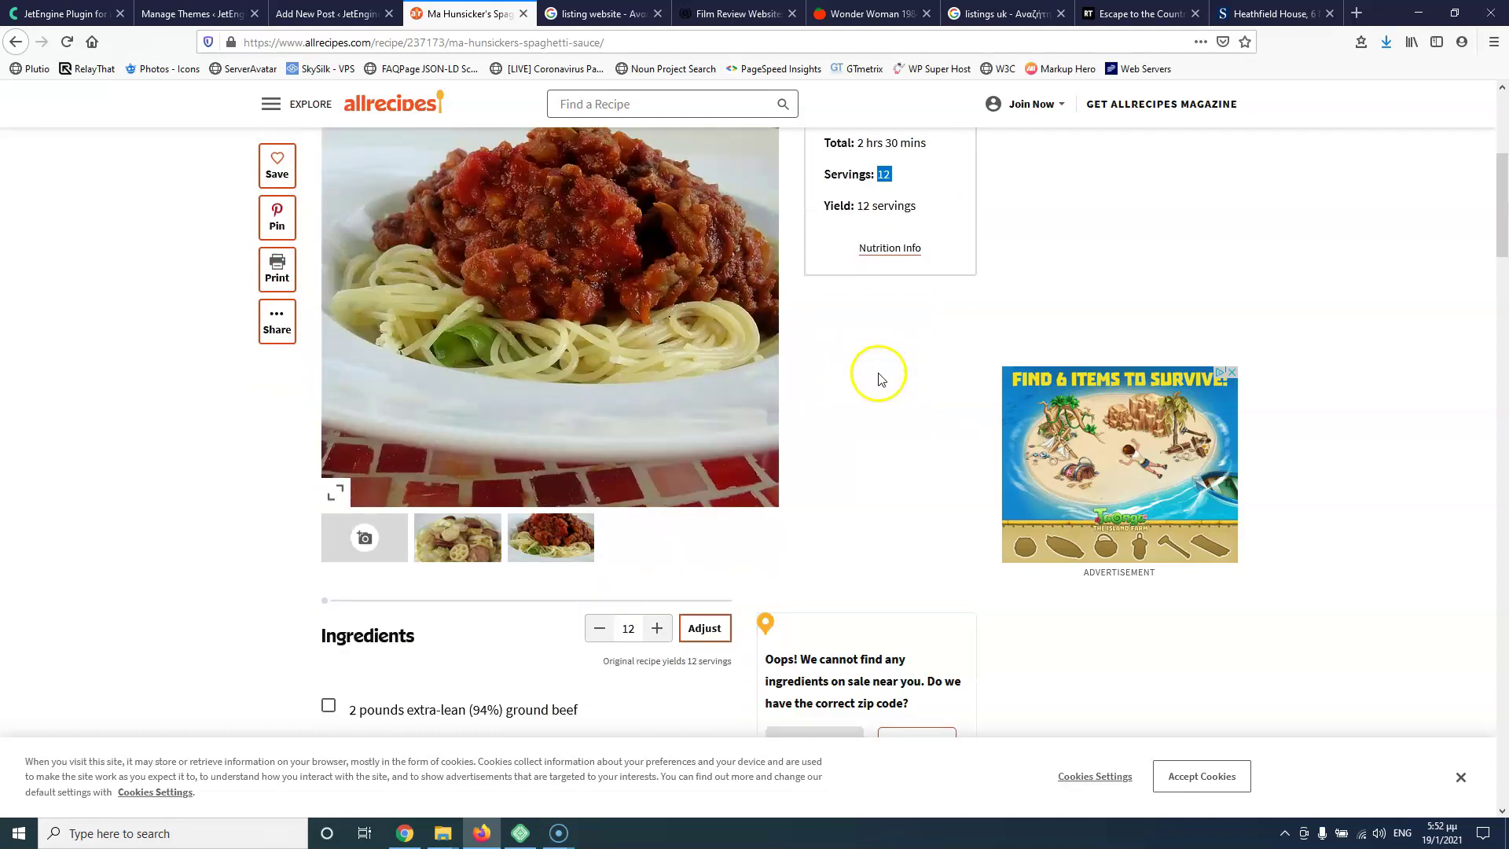
pyautogui.scroll(-15, 402, 425)
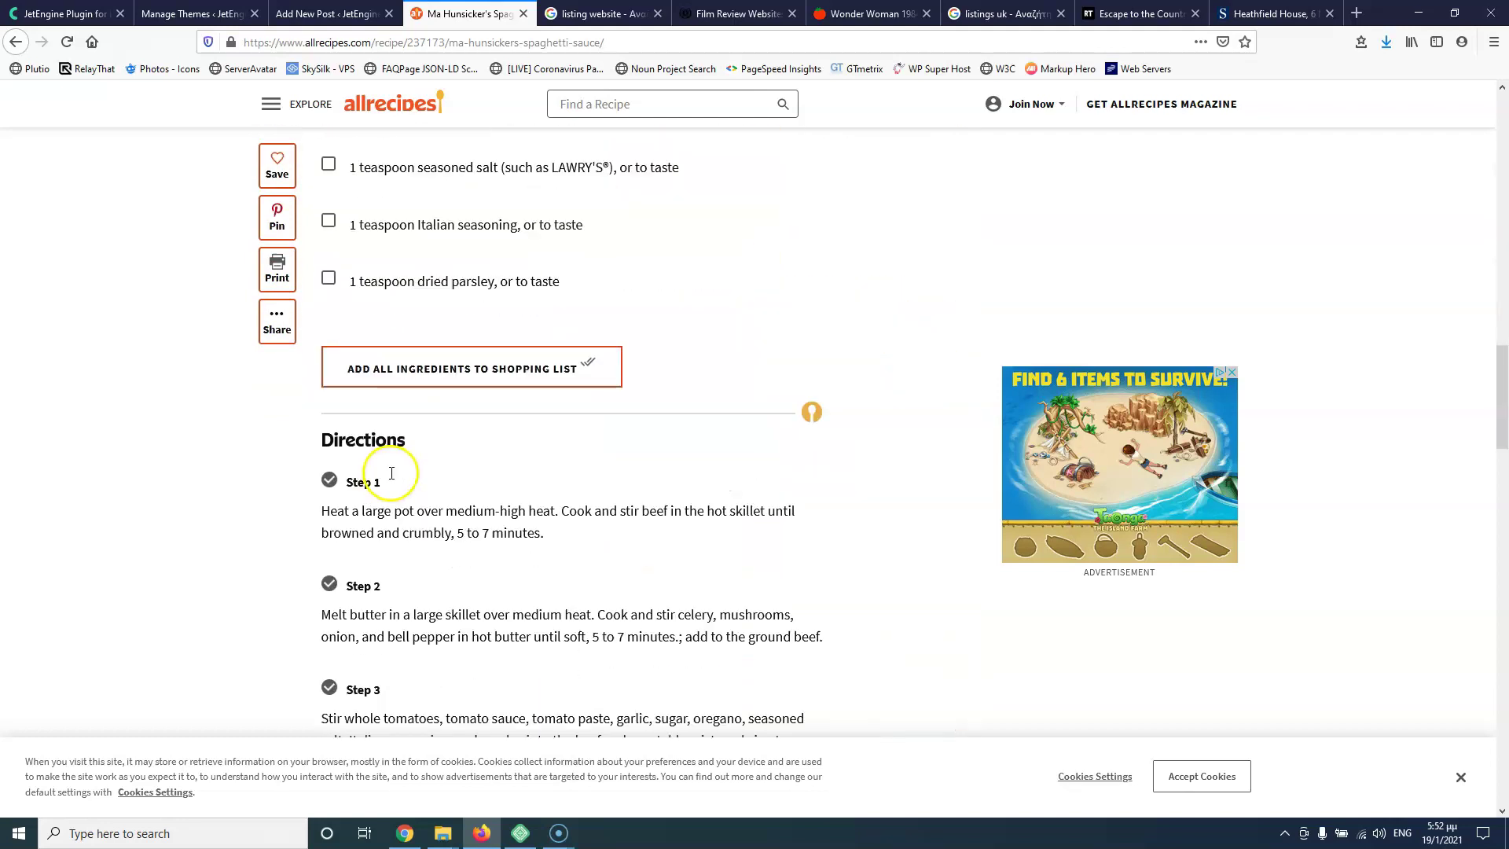
pyautogui.scroll(4, 381, 471)
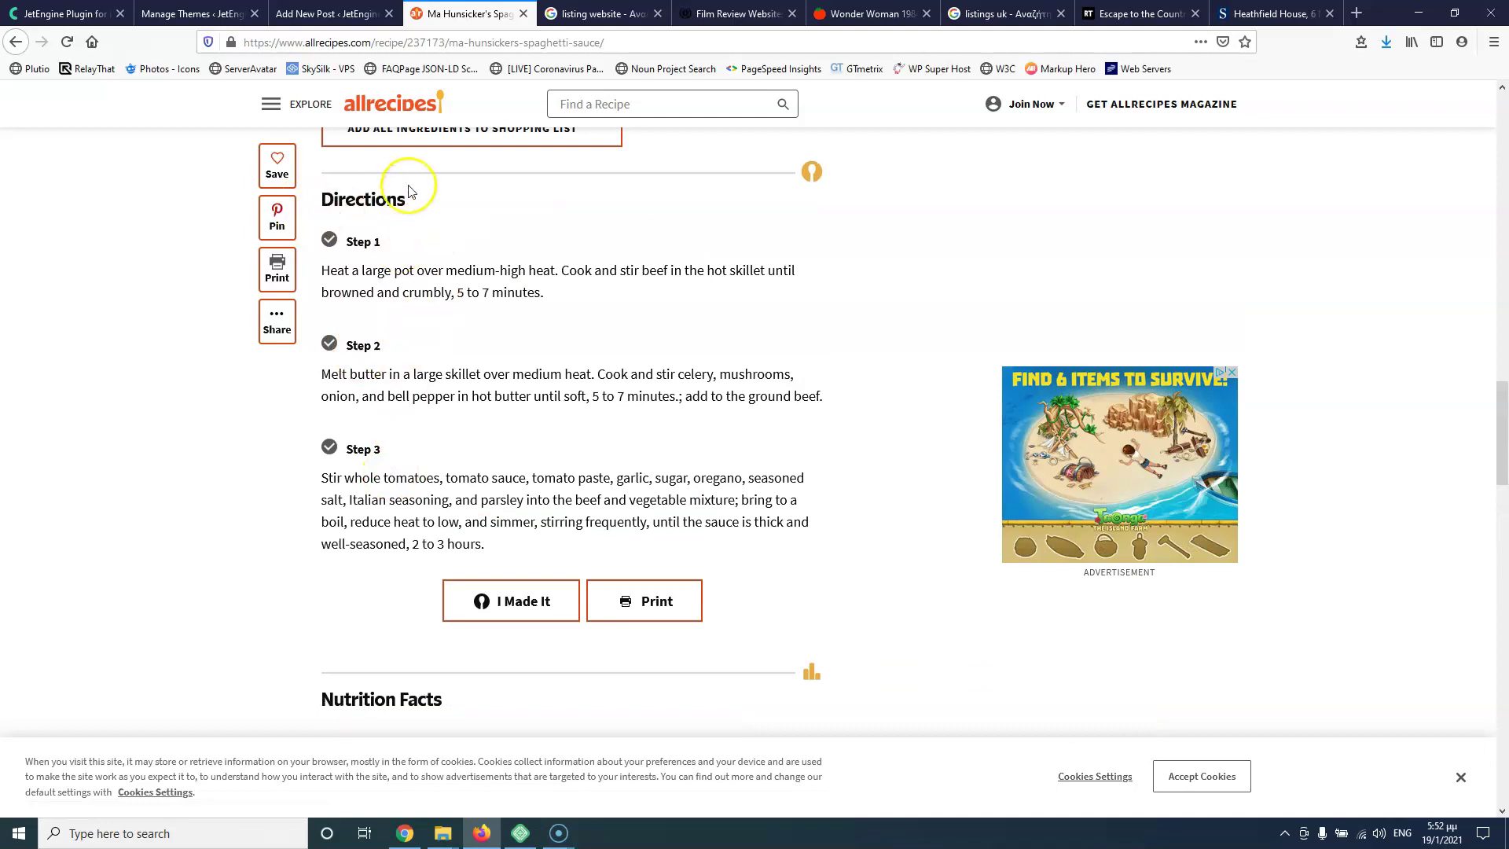
pyautogui.scroll(-3, 427, 494)
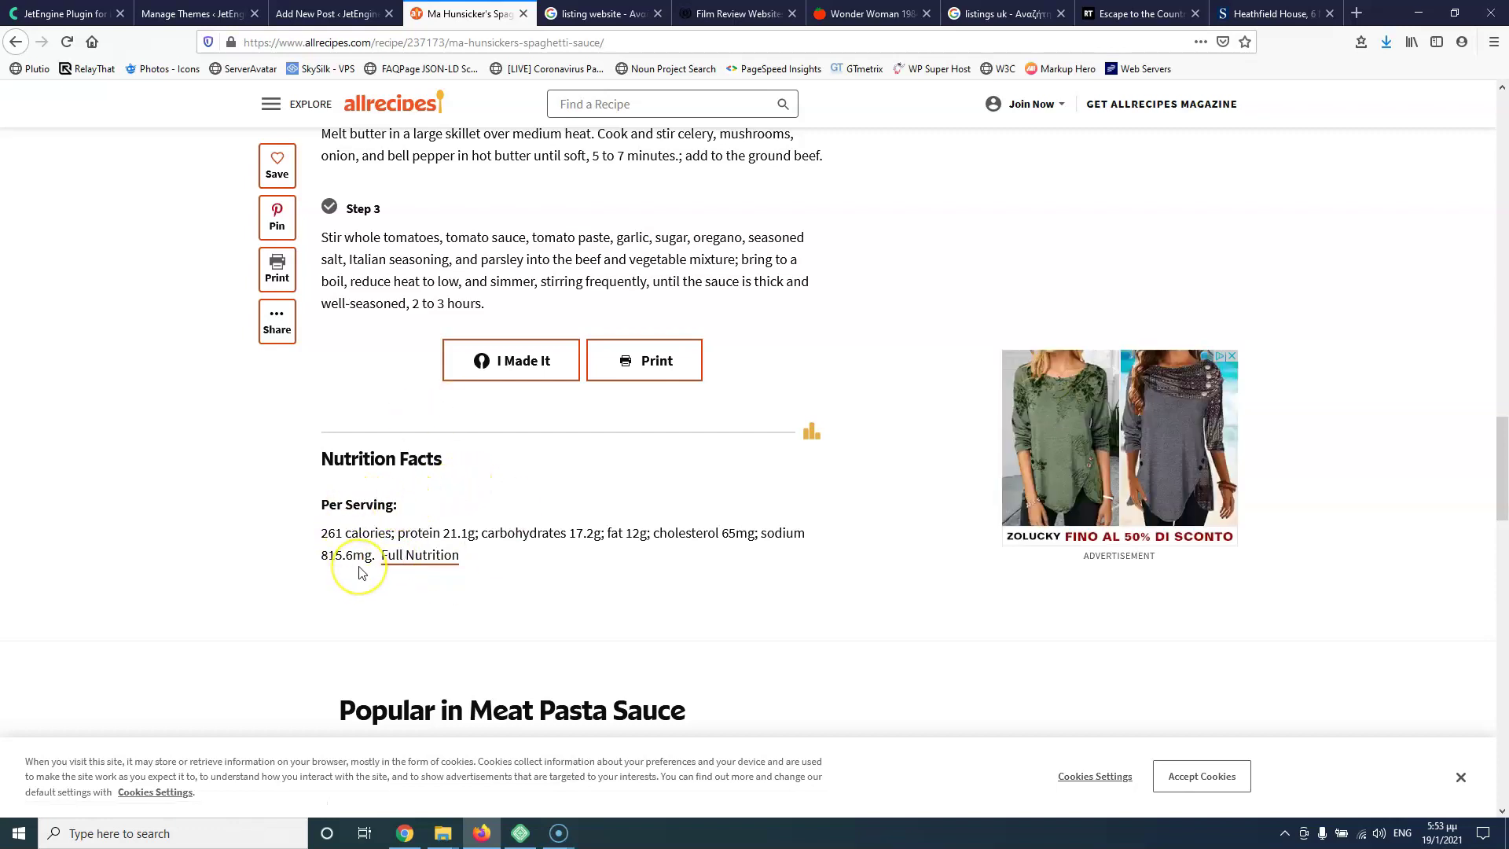
pyautogui.scroll(15, 361, 573)
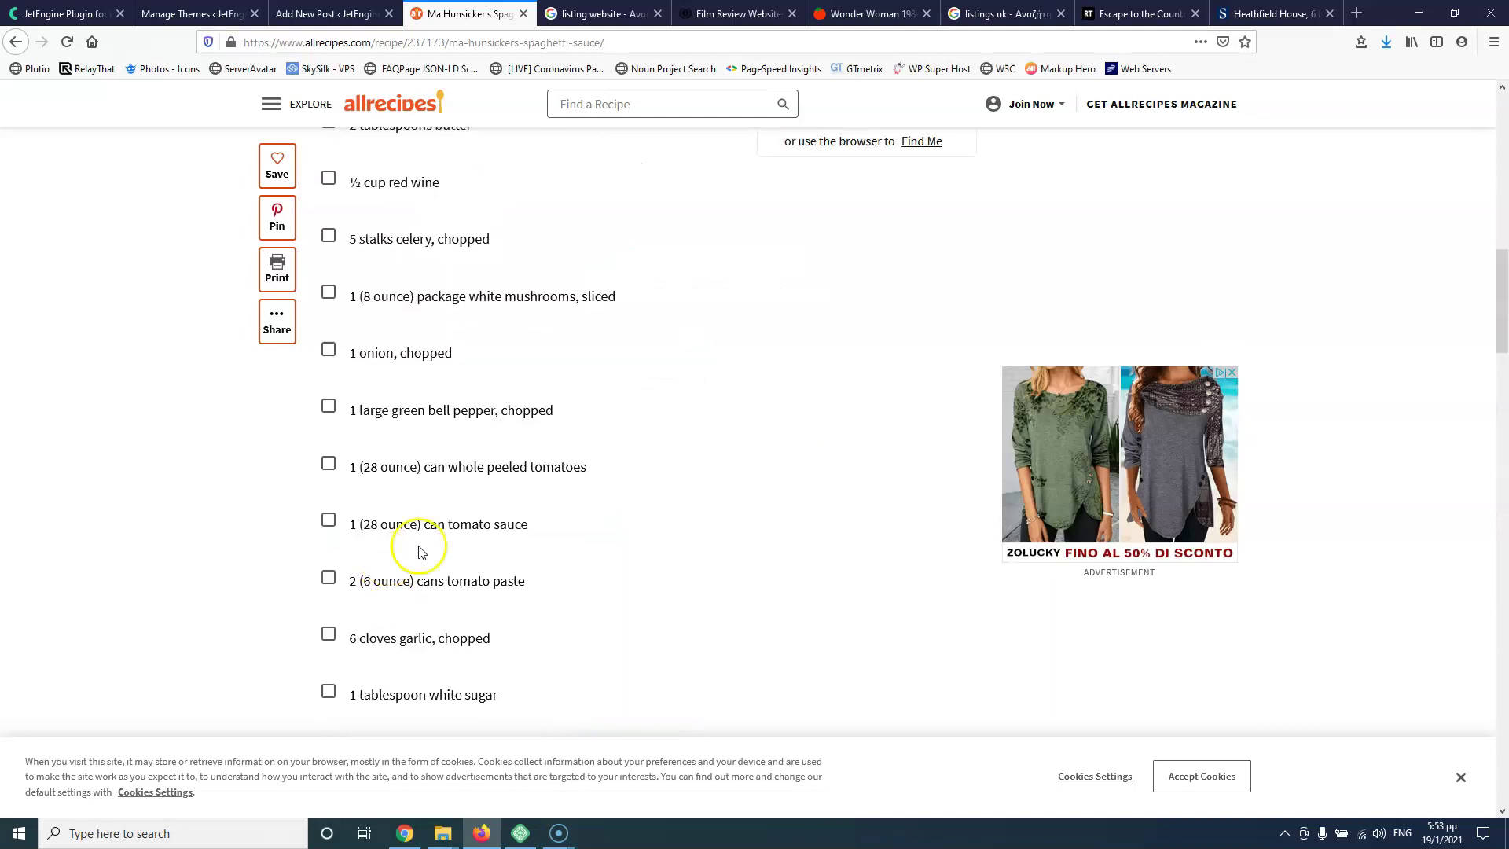
pyautogui.scroll(4, 845, 421)
# Step: Highlight the recipe's servings value, then examine how the ingredients, numbered directions and nutrition facts are laid out as separate sections
pyautogui.doubleClick(884, 334)
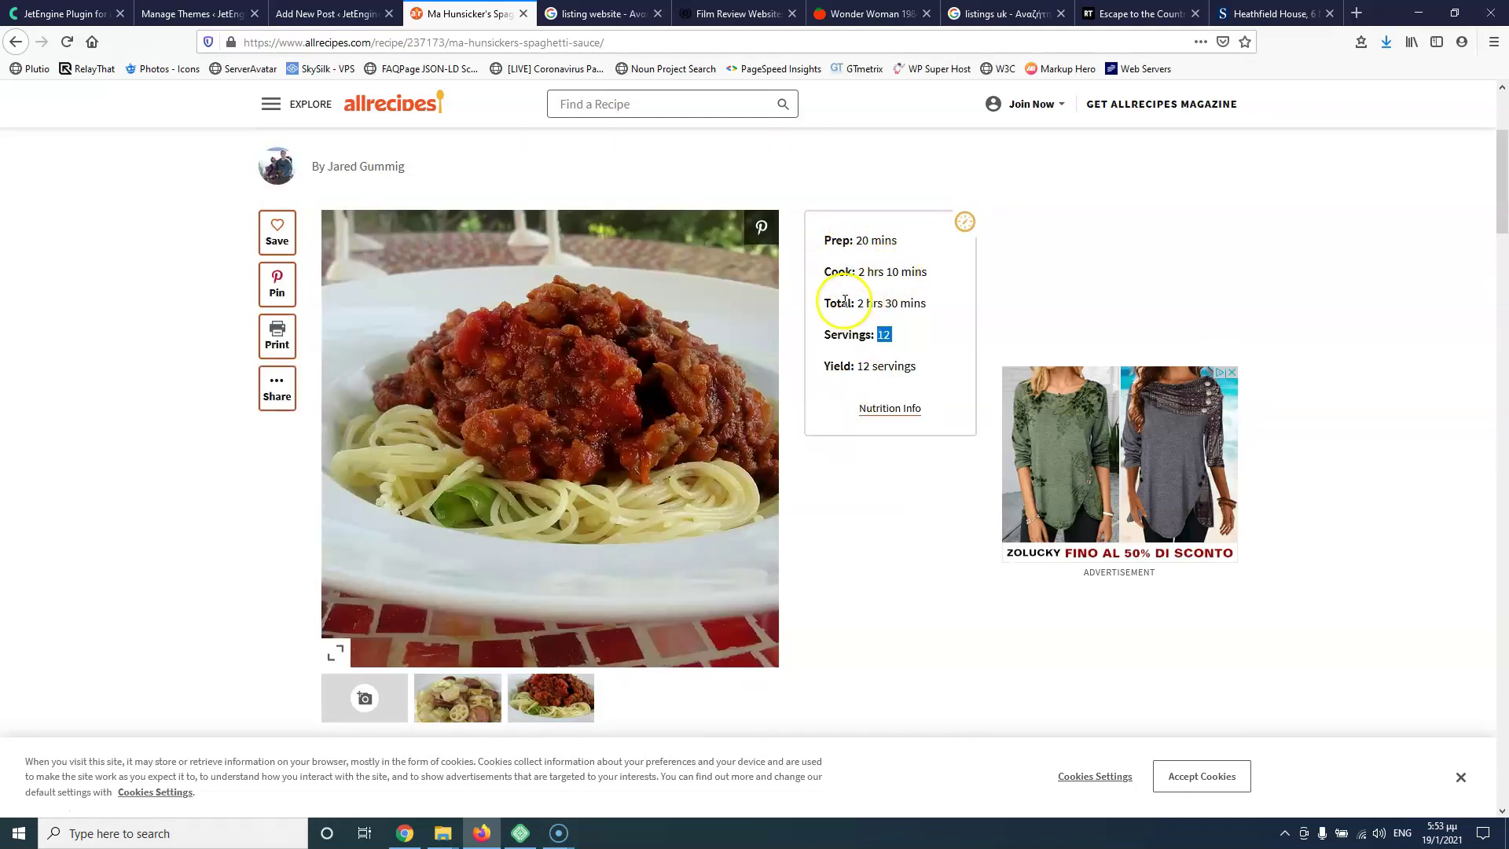
pyautogui.scroll(-12, 868, 344)
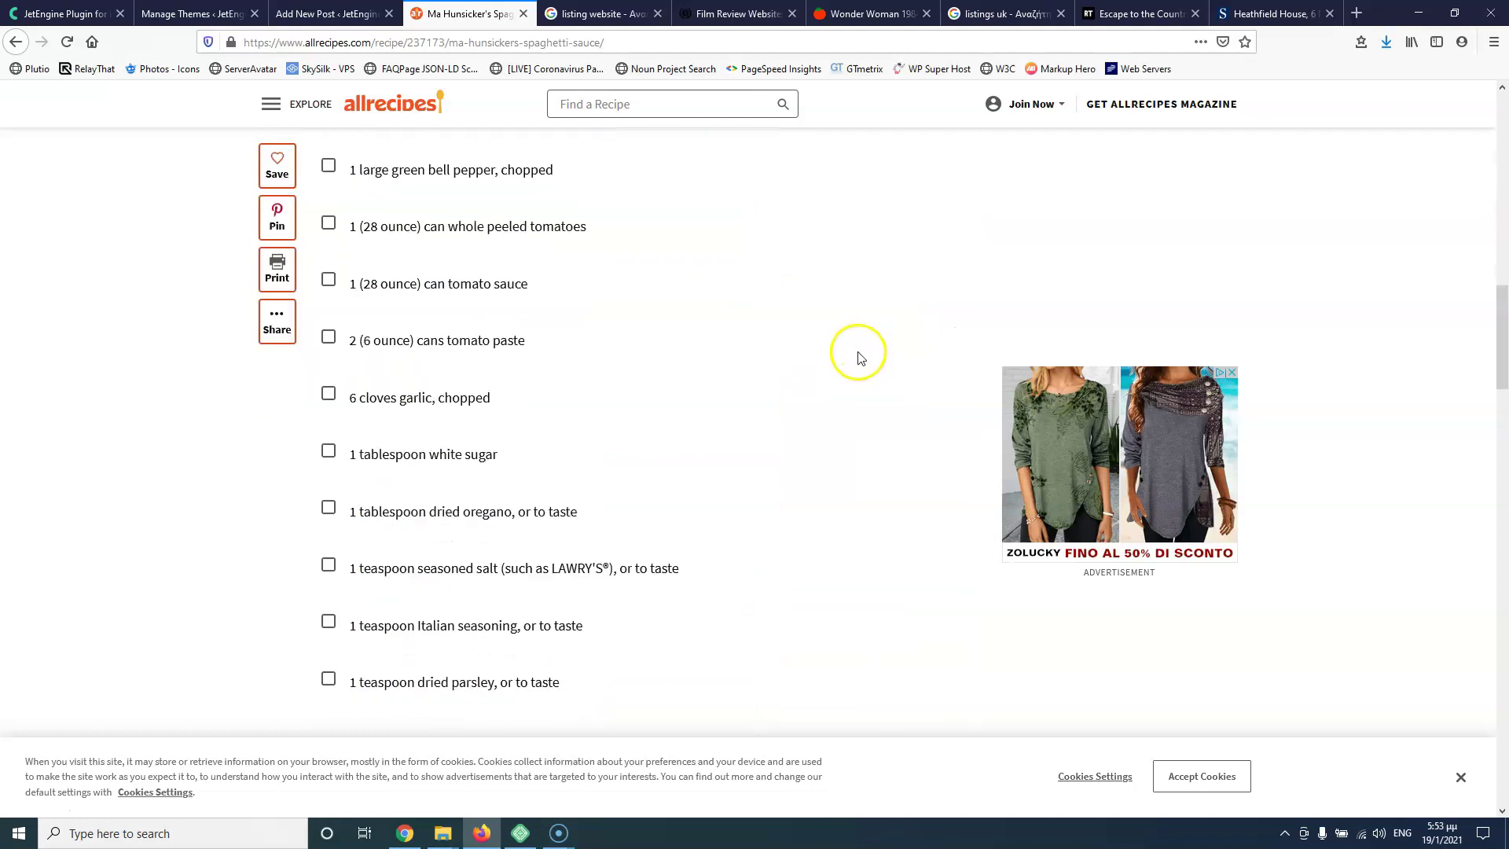
pyautogui.scroll(-3, 440, 613)
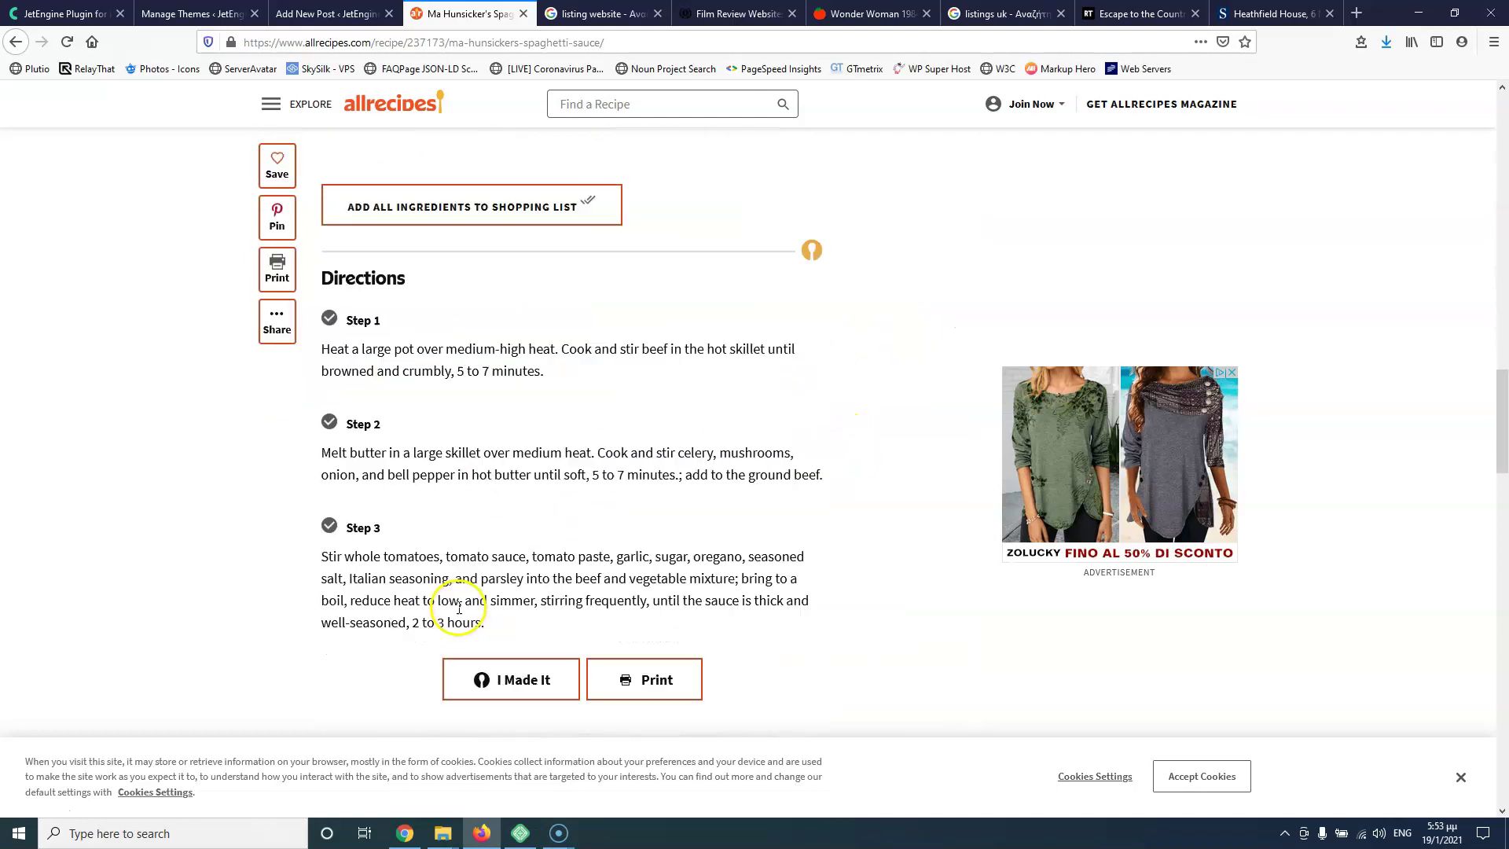
pyautogui.scroll(5, 462, 607)
pyautogui.scroll(4, 463, 607)
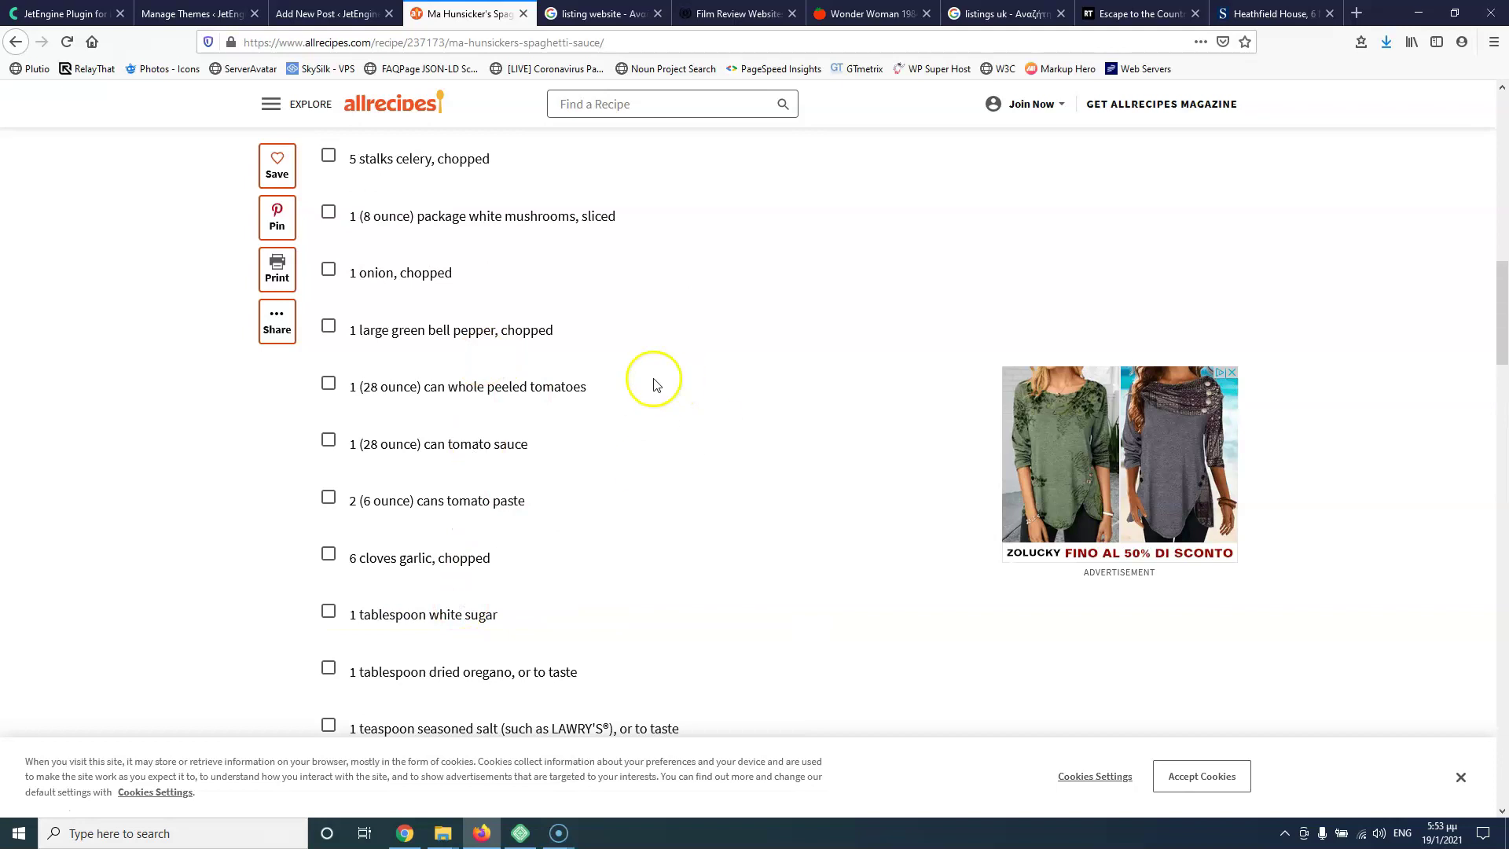
pyautogui.scroll(-5, 650, 377)
pyautogui.scroll(-4, 672, 503)
pyautogui.scroll(-3, 718, 411)
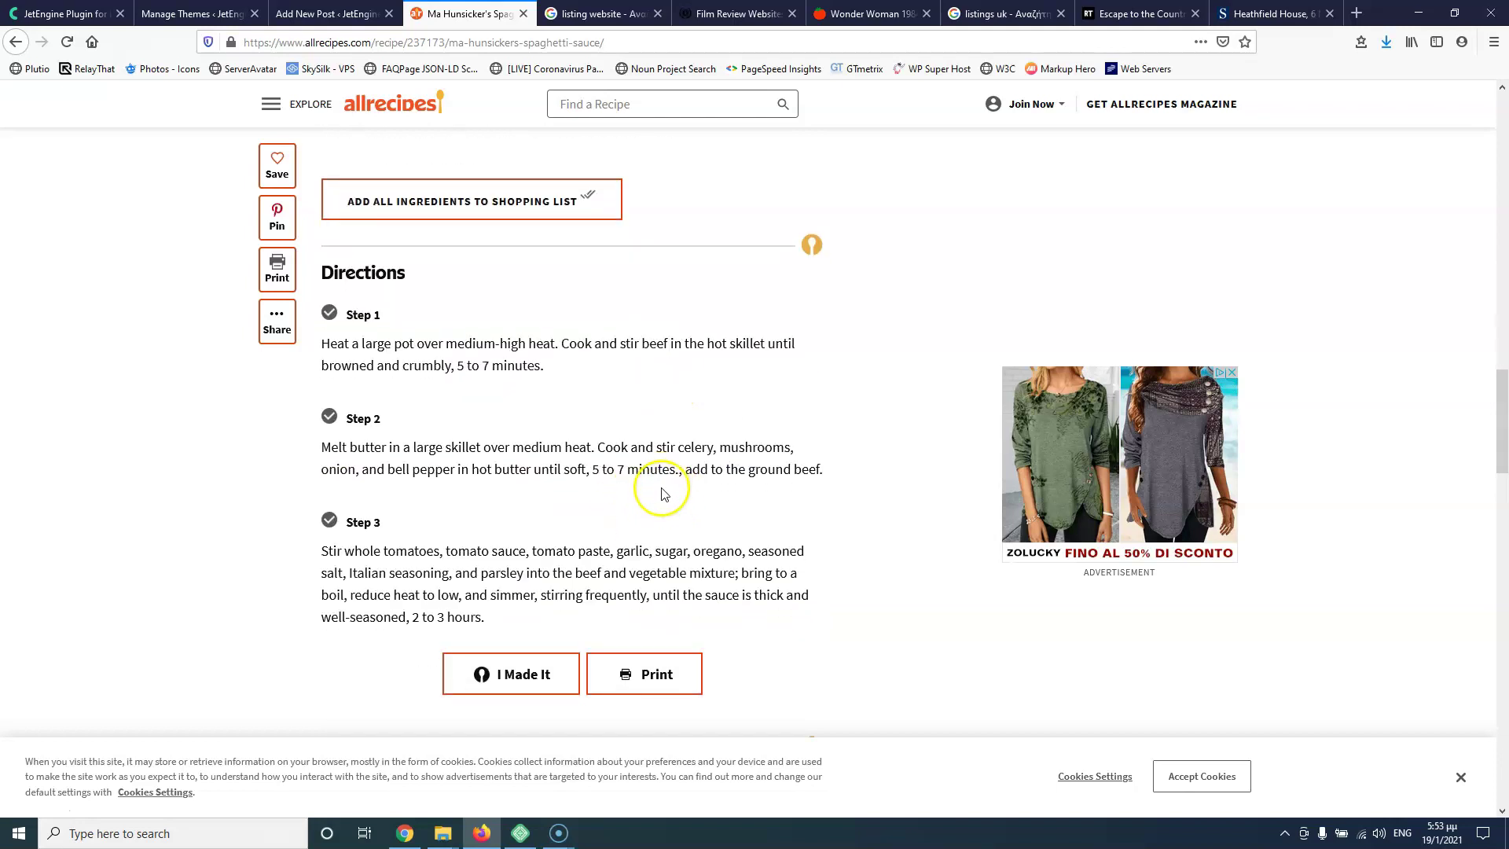
pyautogui.scroll(-2, 432, 364)
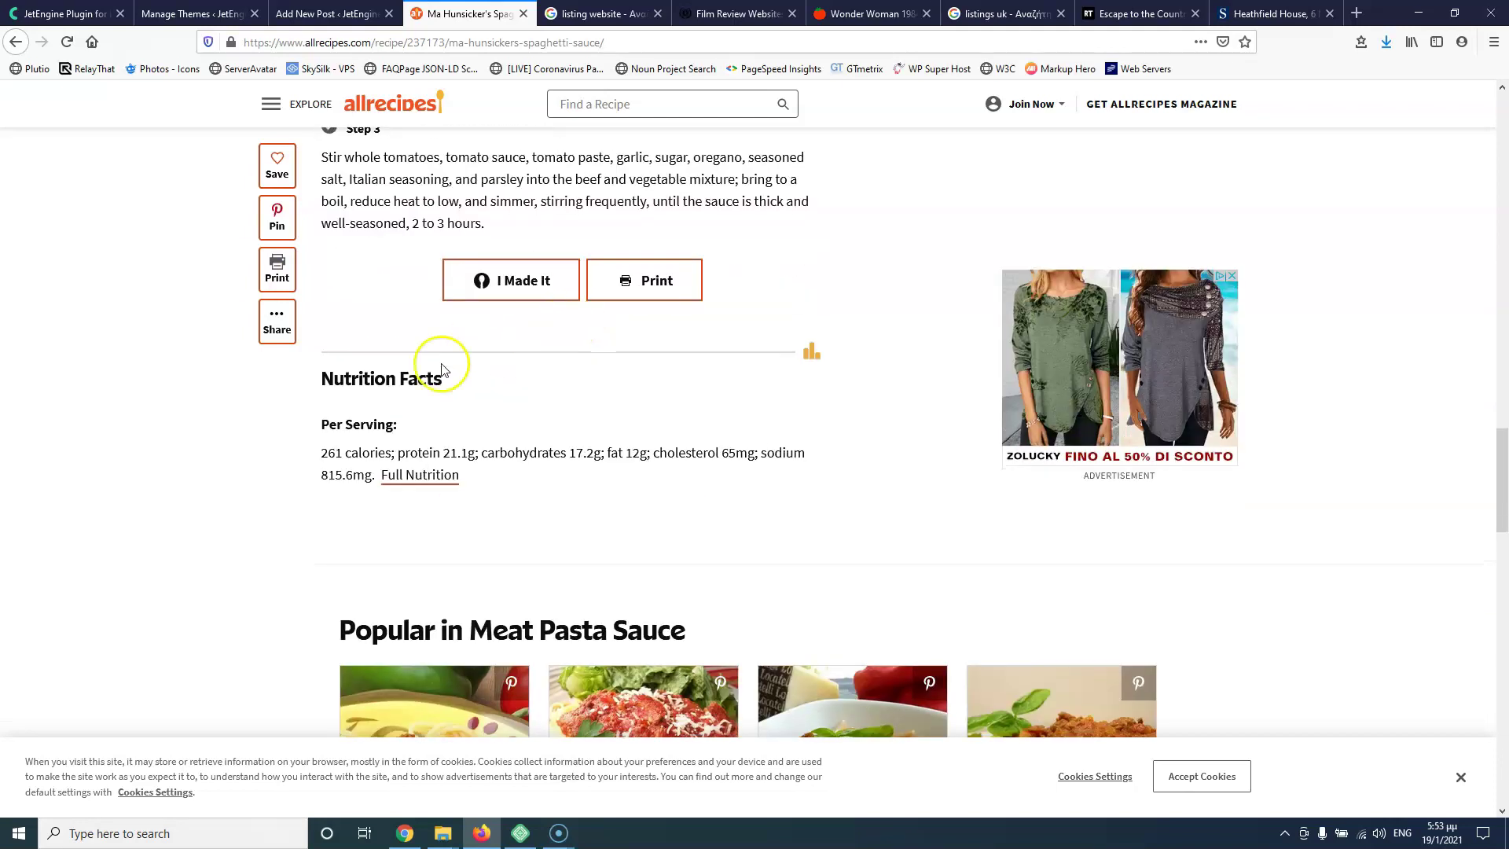
pyautogui.scroll(7, 539, 448)
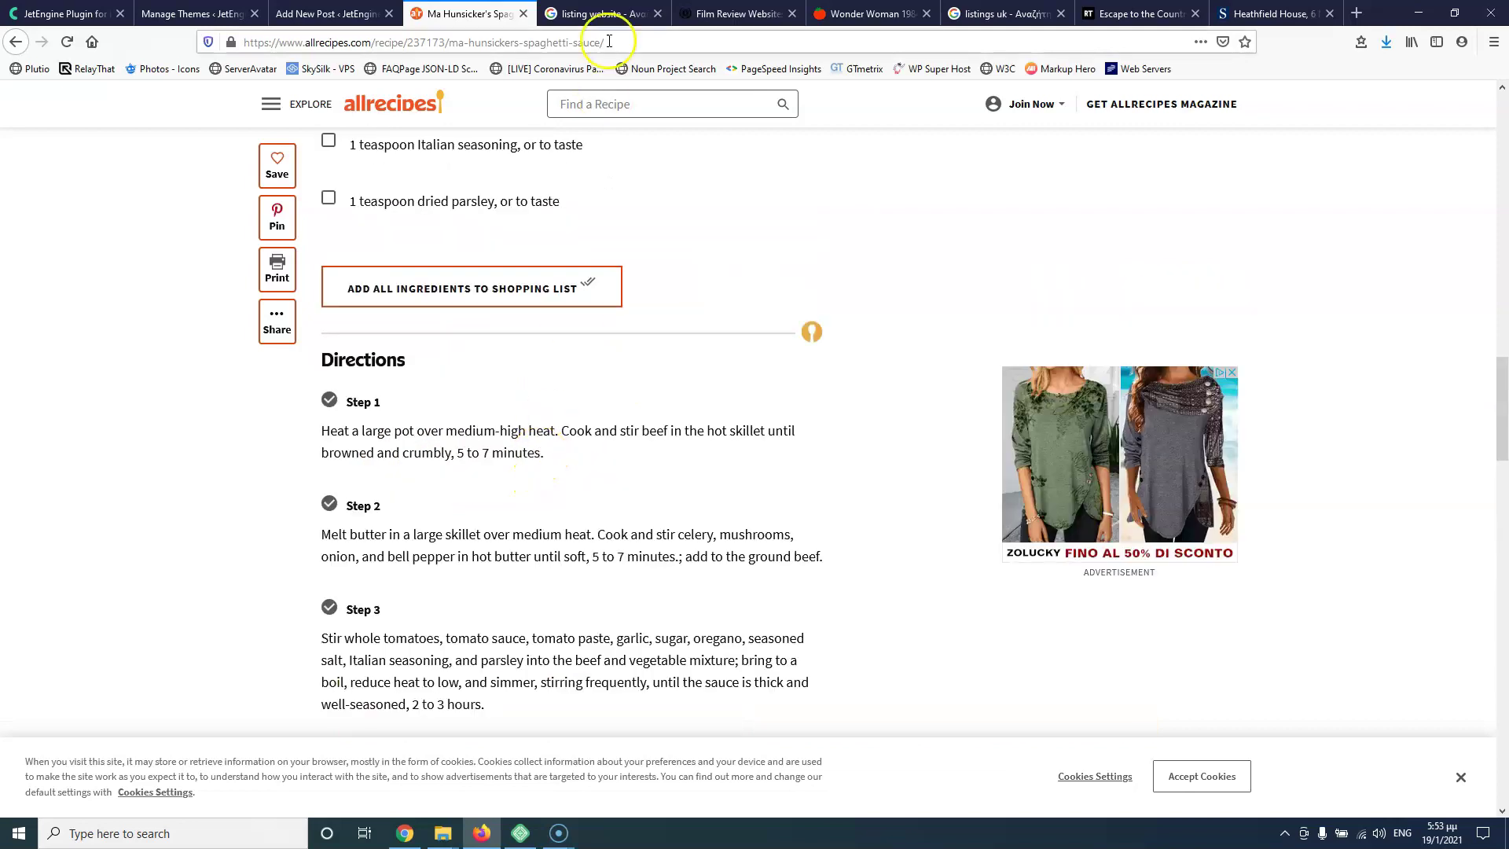
# Step: Look through the Raindance article on the top 10 film review websites and close its browser tab
pyautogui.click(722, 13)
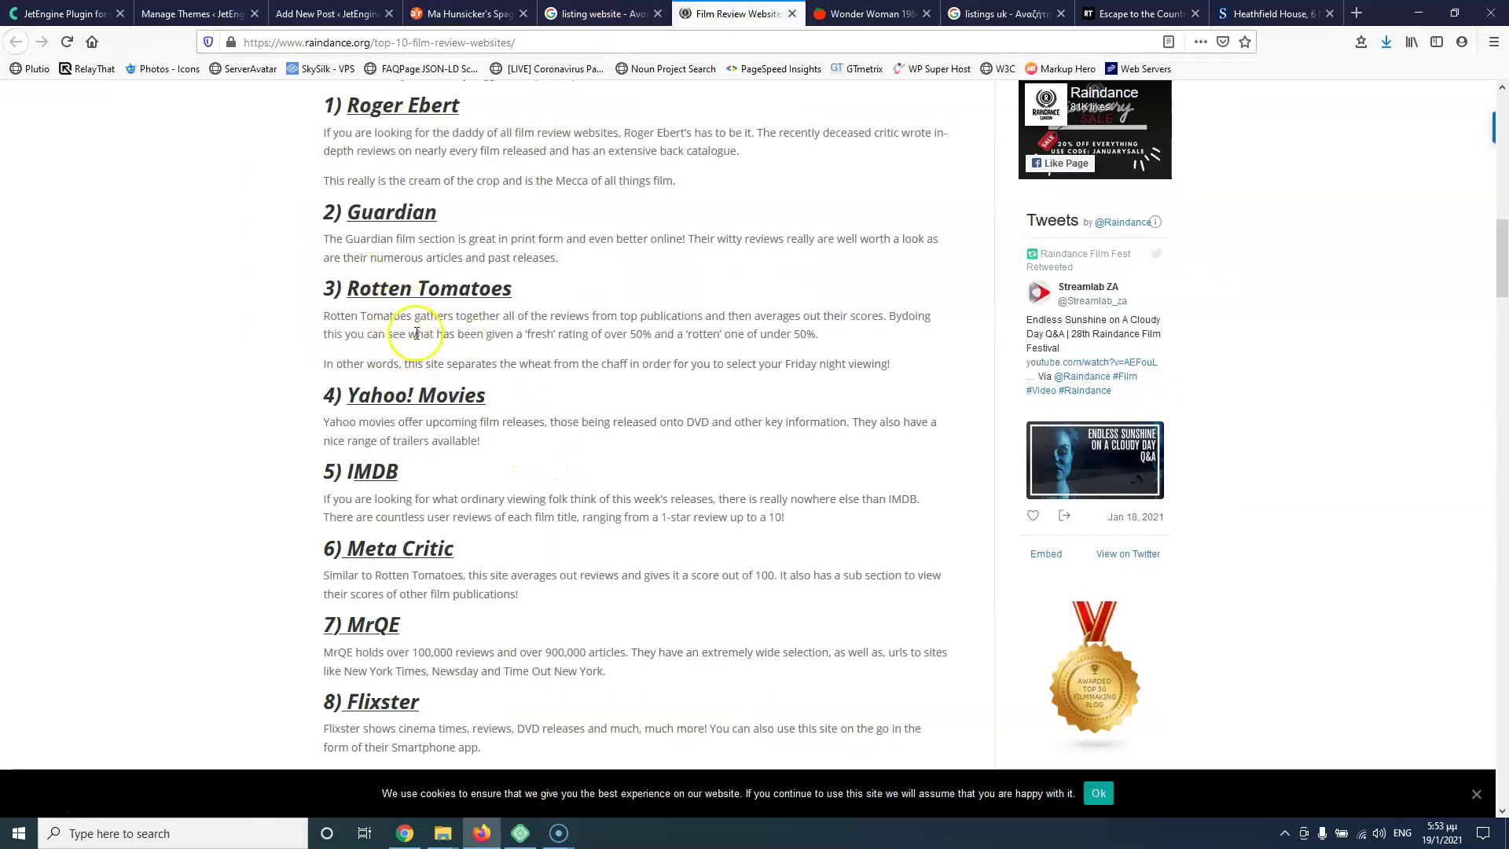
pyautogui.scroll(5, 417, 333)
pyautogui.scroll(9, 406, 373)
pyautogui.scroll(-7, 405, 372)
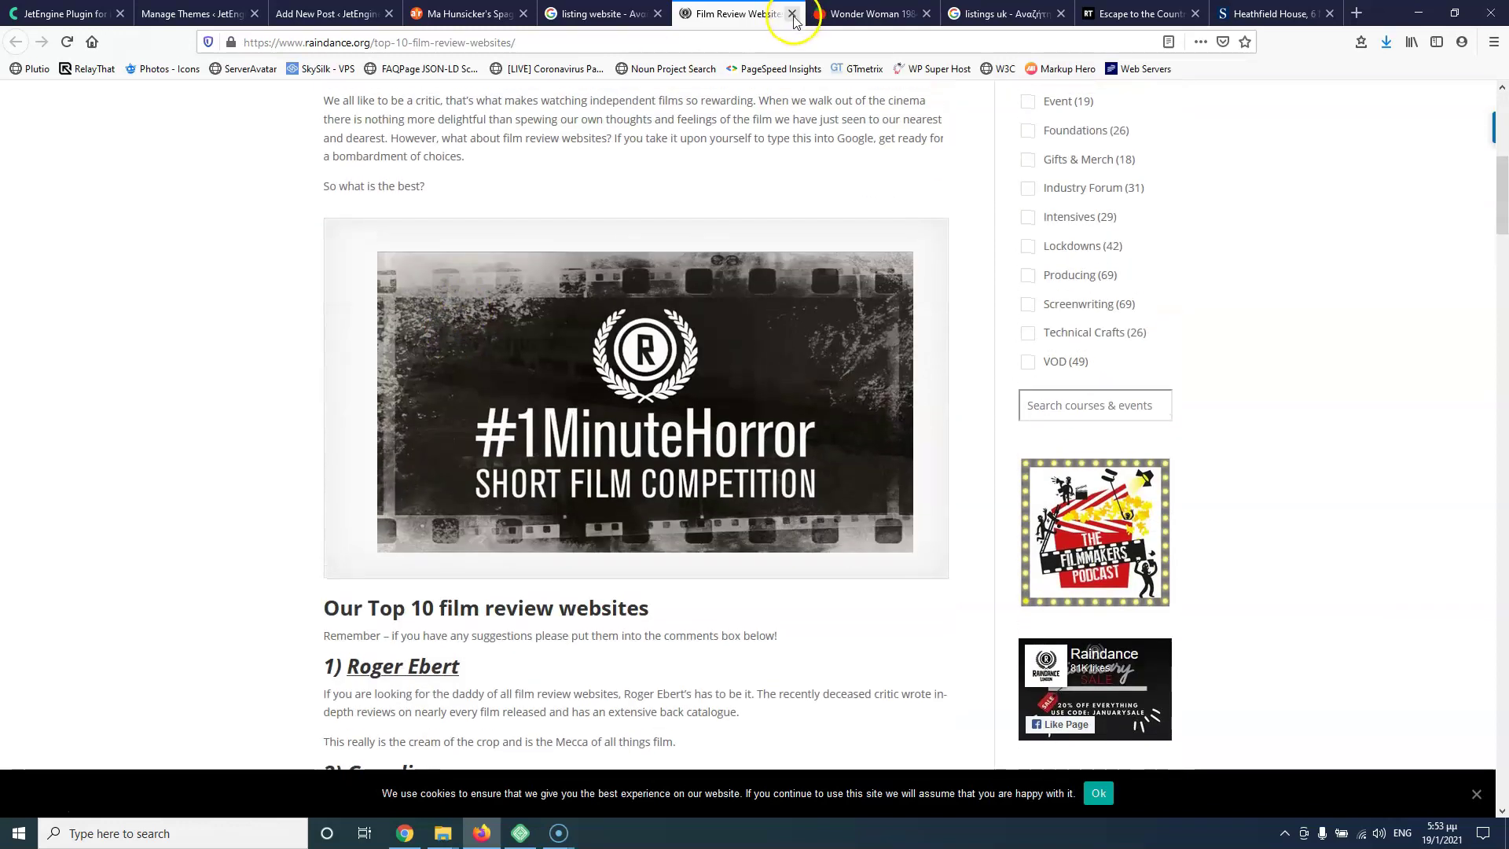
pyautogui.click(792, 14)
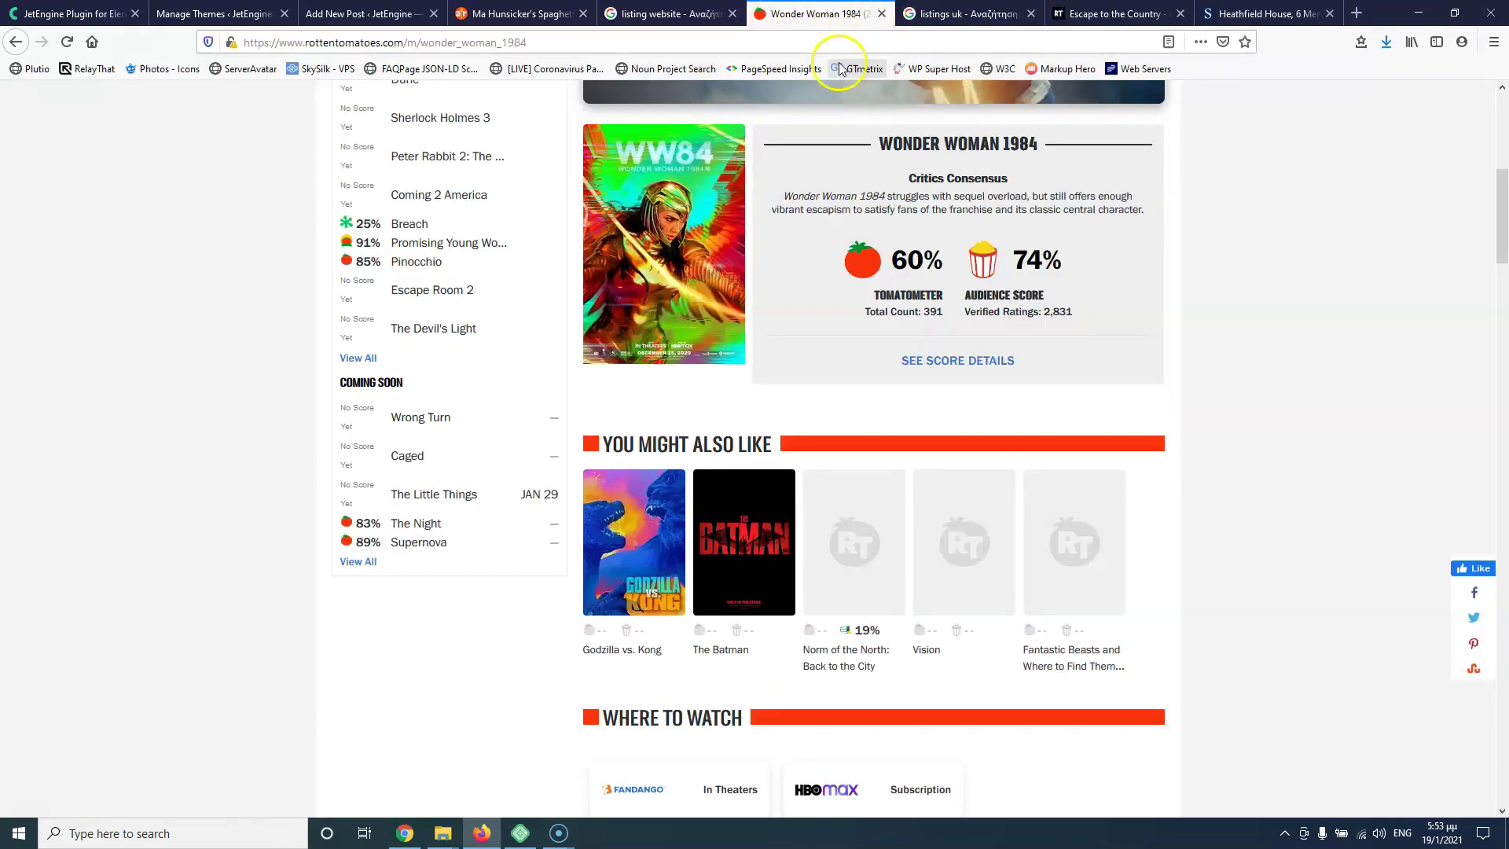
# Step: Examine the Wonder Woman 1984 page on Rotten Tomatoes, including its trailer, scores, recommendations and the list of films in theaters
pyautogui.scroll(5, 809, 257)
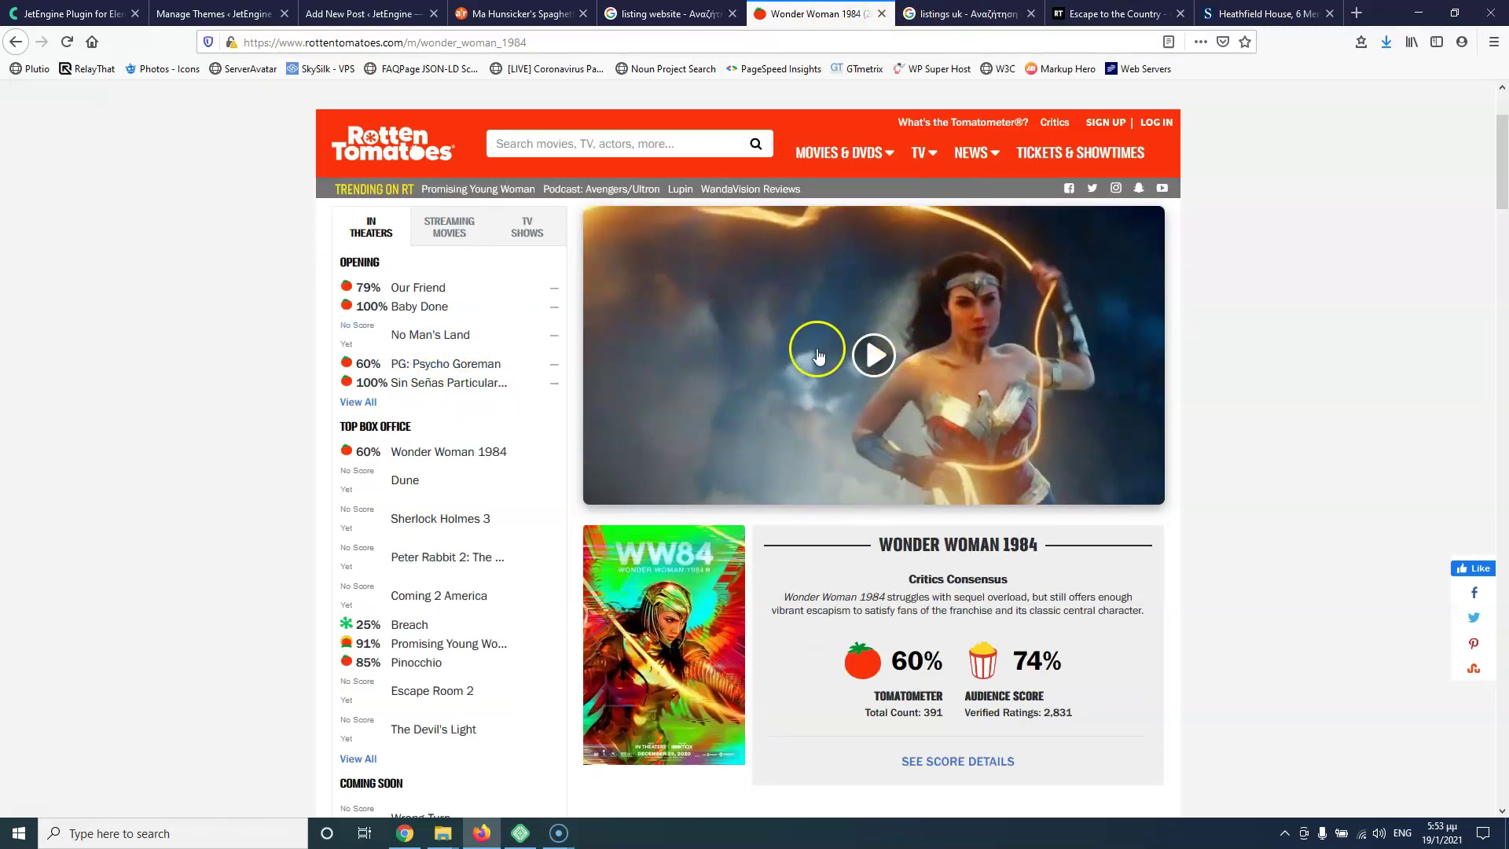
pyautogui.scroll(-7, 818, 304)
pyautogui.scroll(-7, 865, 283)
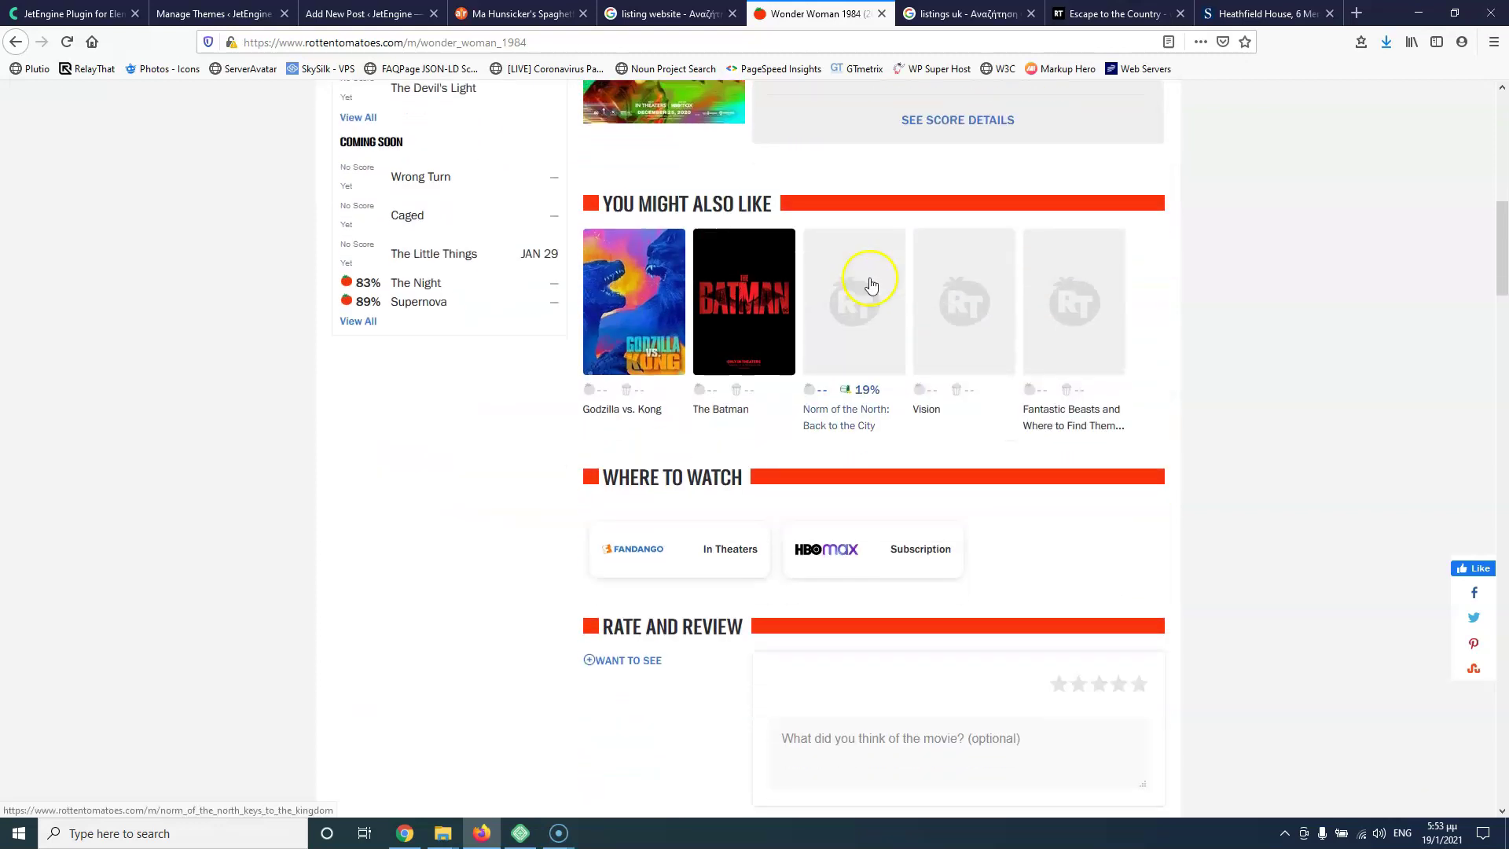
pyautogui.scroll(7, 857, 283)
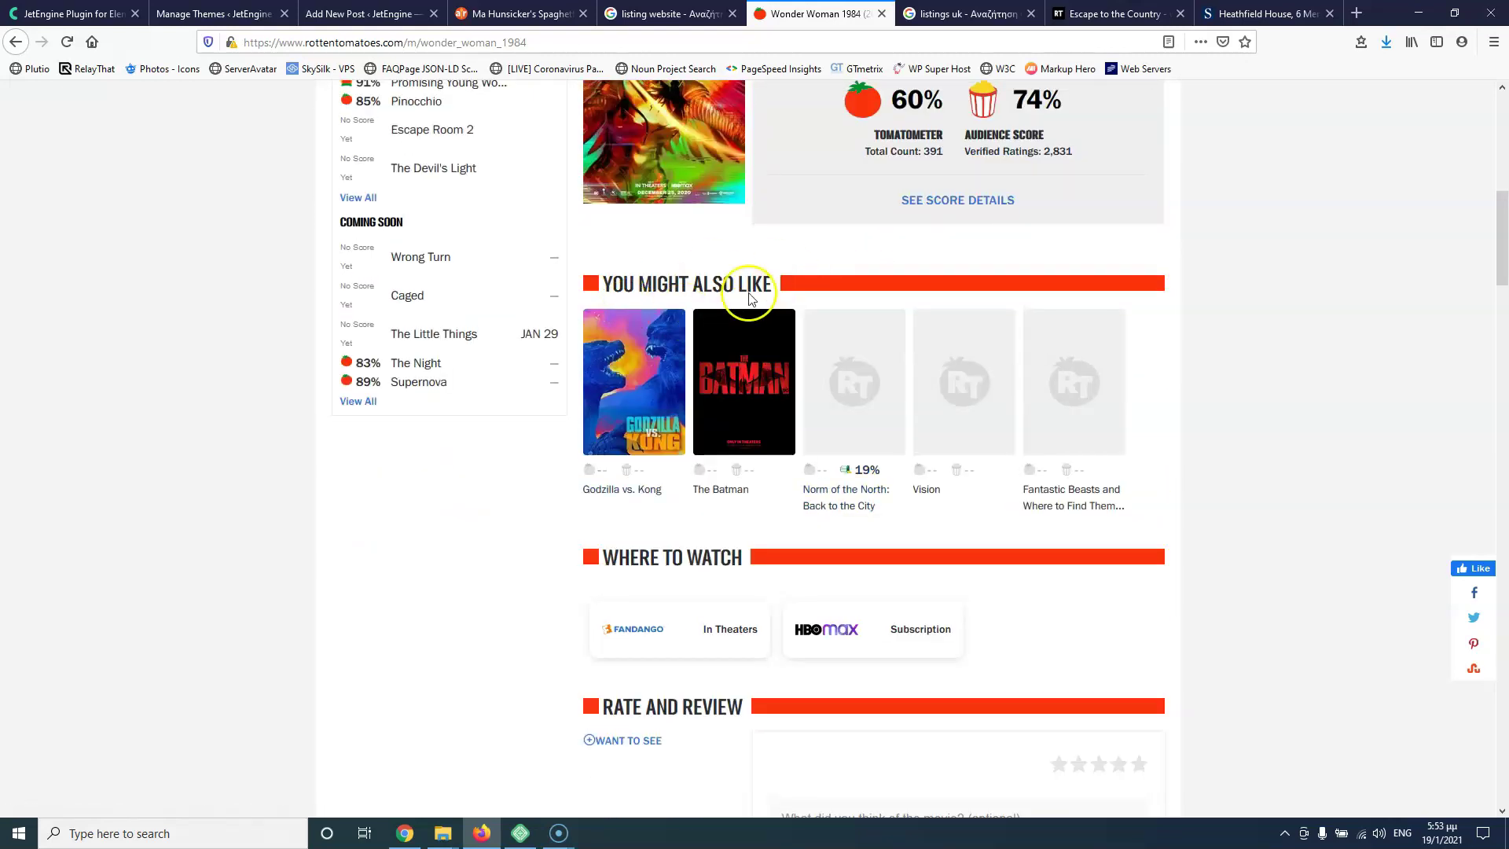
pyautogui.scroll(5, 708, 293)
pyautogui.scroll(5, 448, 380)
pyautogui.scroll(-1, 319, 388)
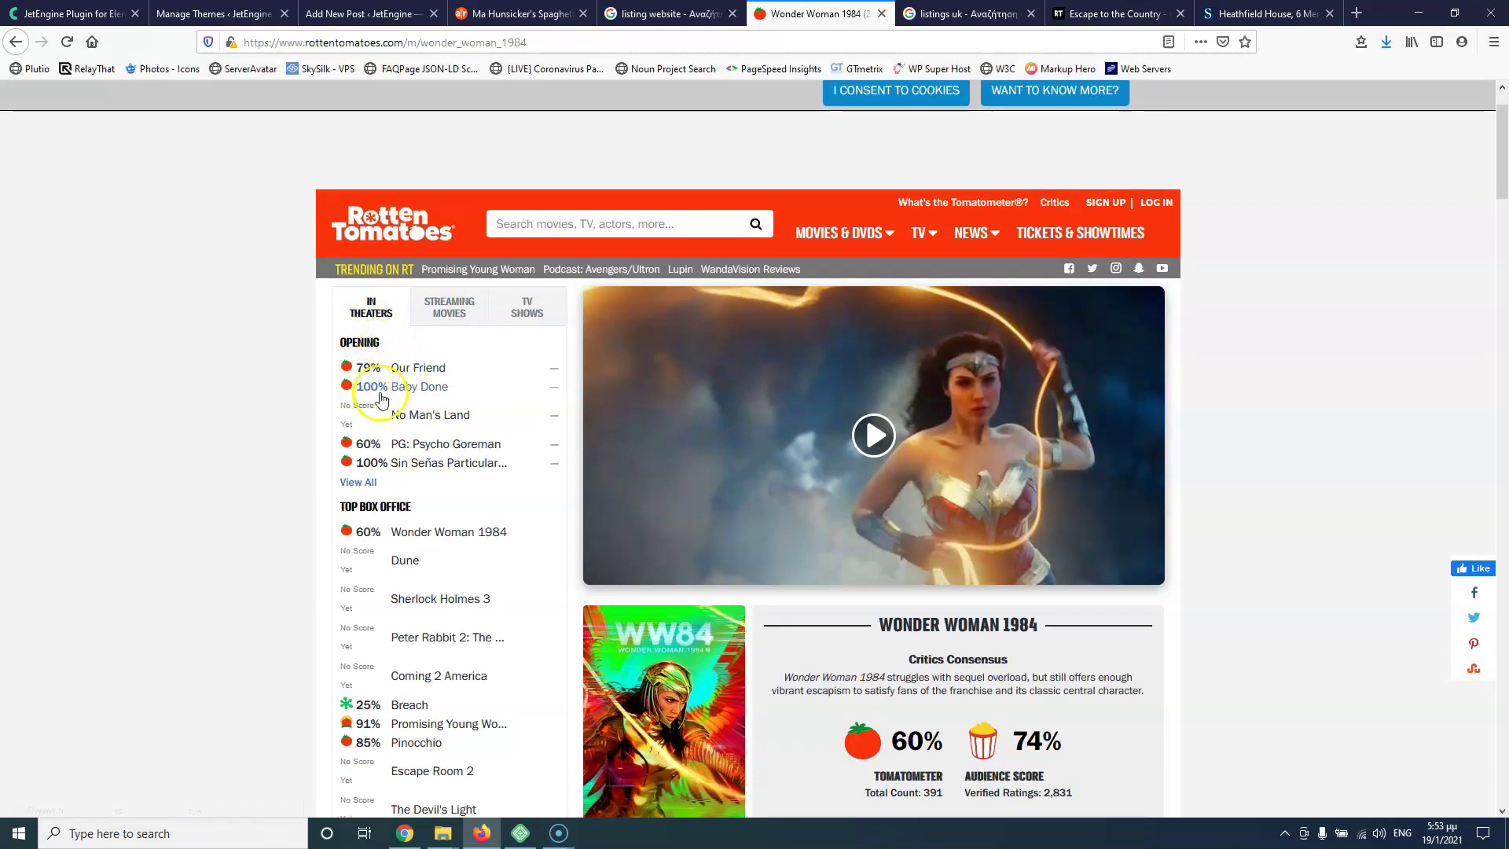
pyautogui.scroll(-3, 330, 366)
pyautogui.scroll(1, 425, 363)
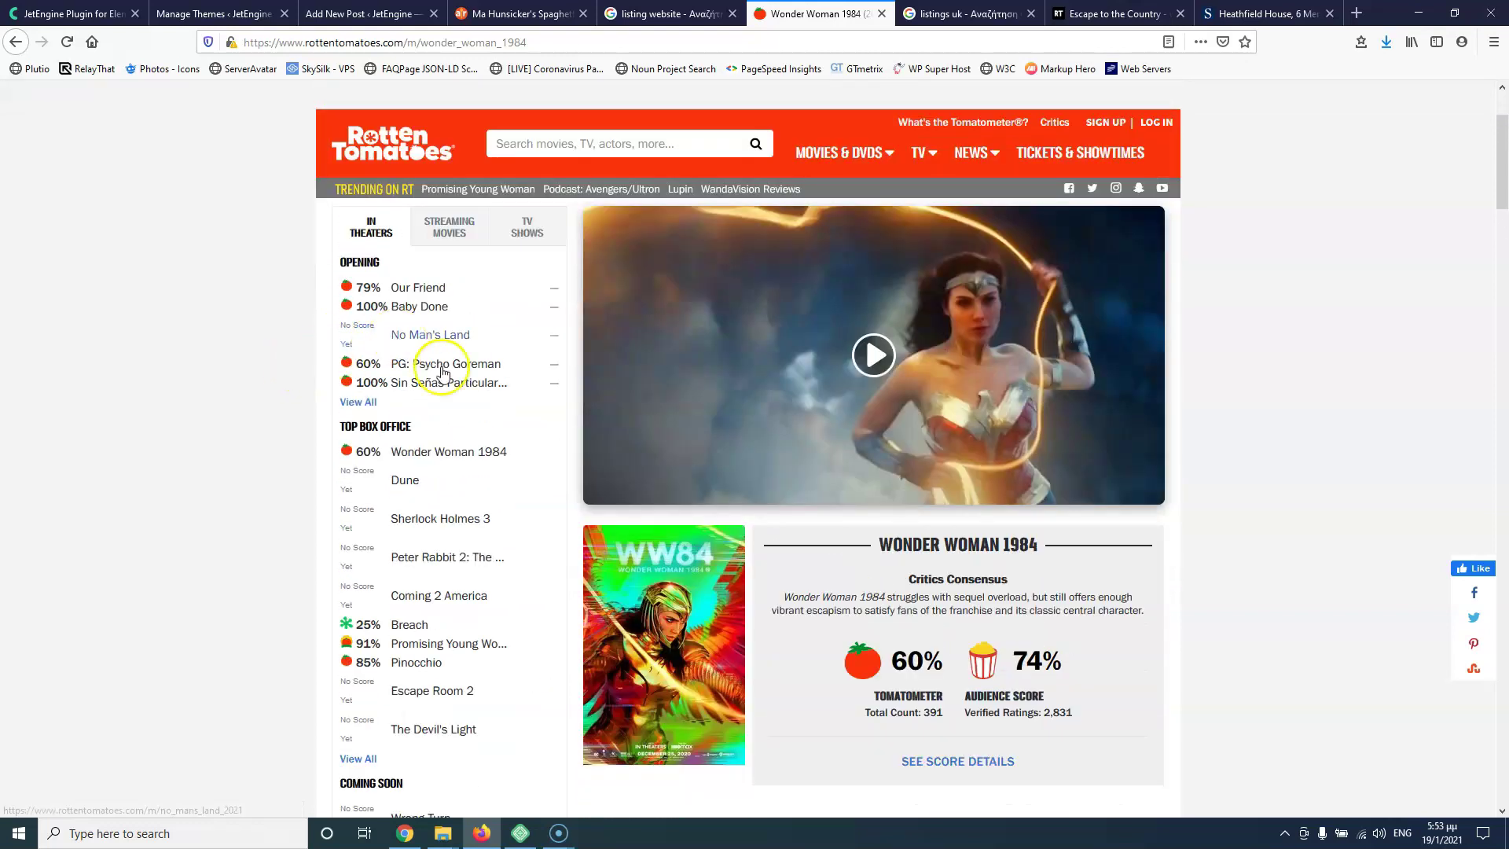
# Step: View the Tomatometer and Audience Score details for Wonder Woman 1984, then close them
pyautogui.scroll(-3, 425, 364)
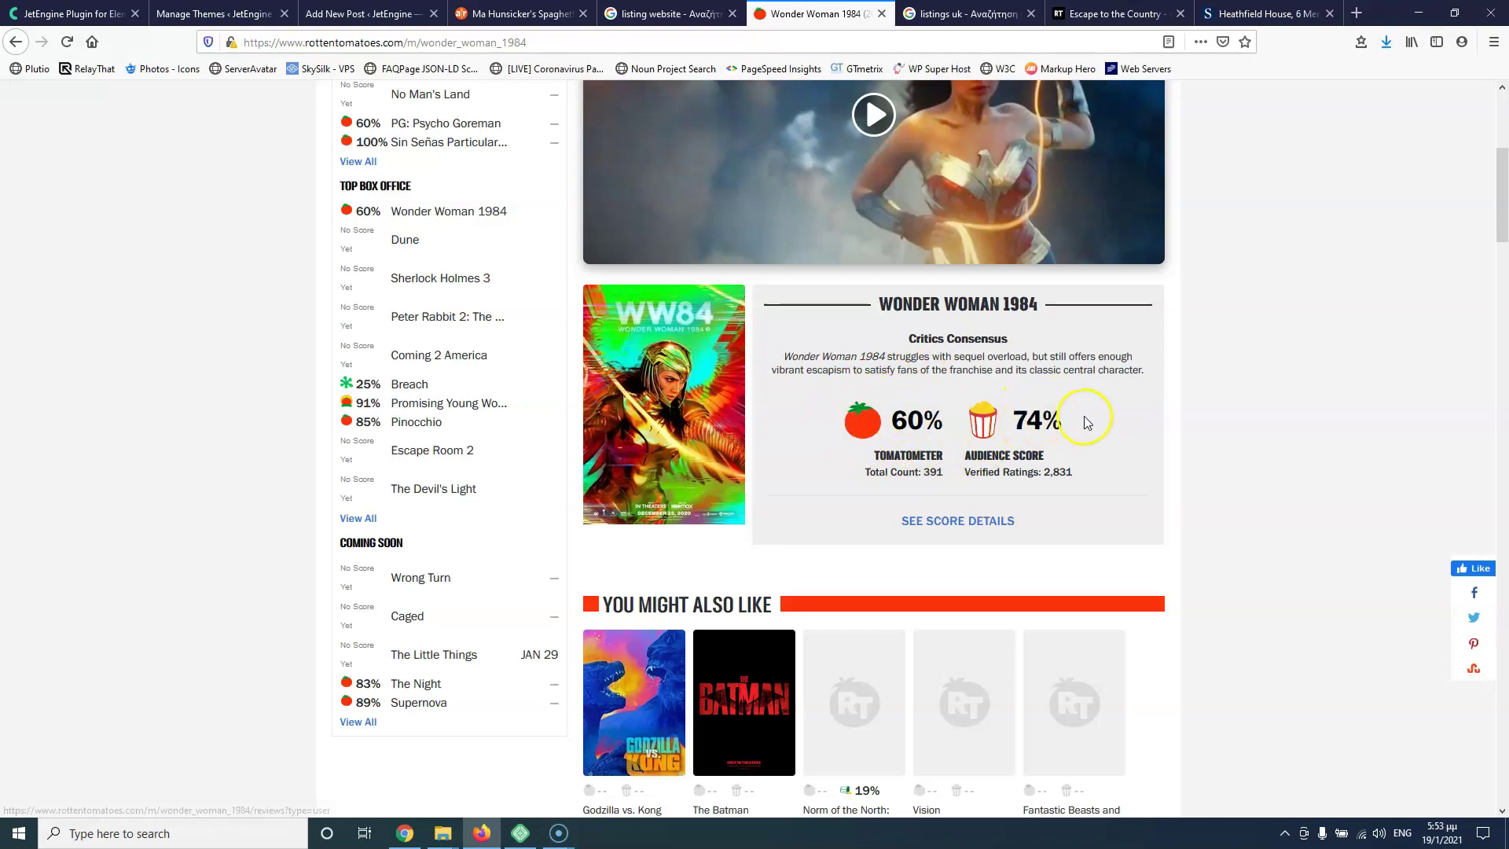
pyautogui.click(955, 521)
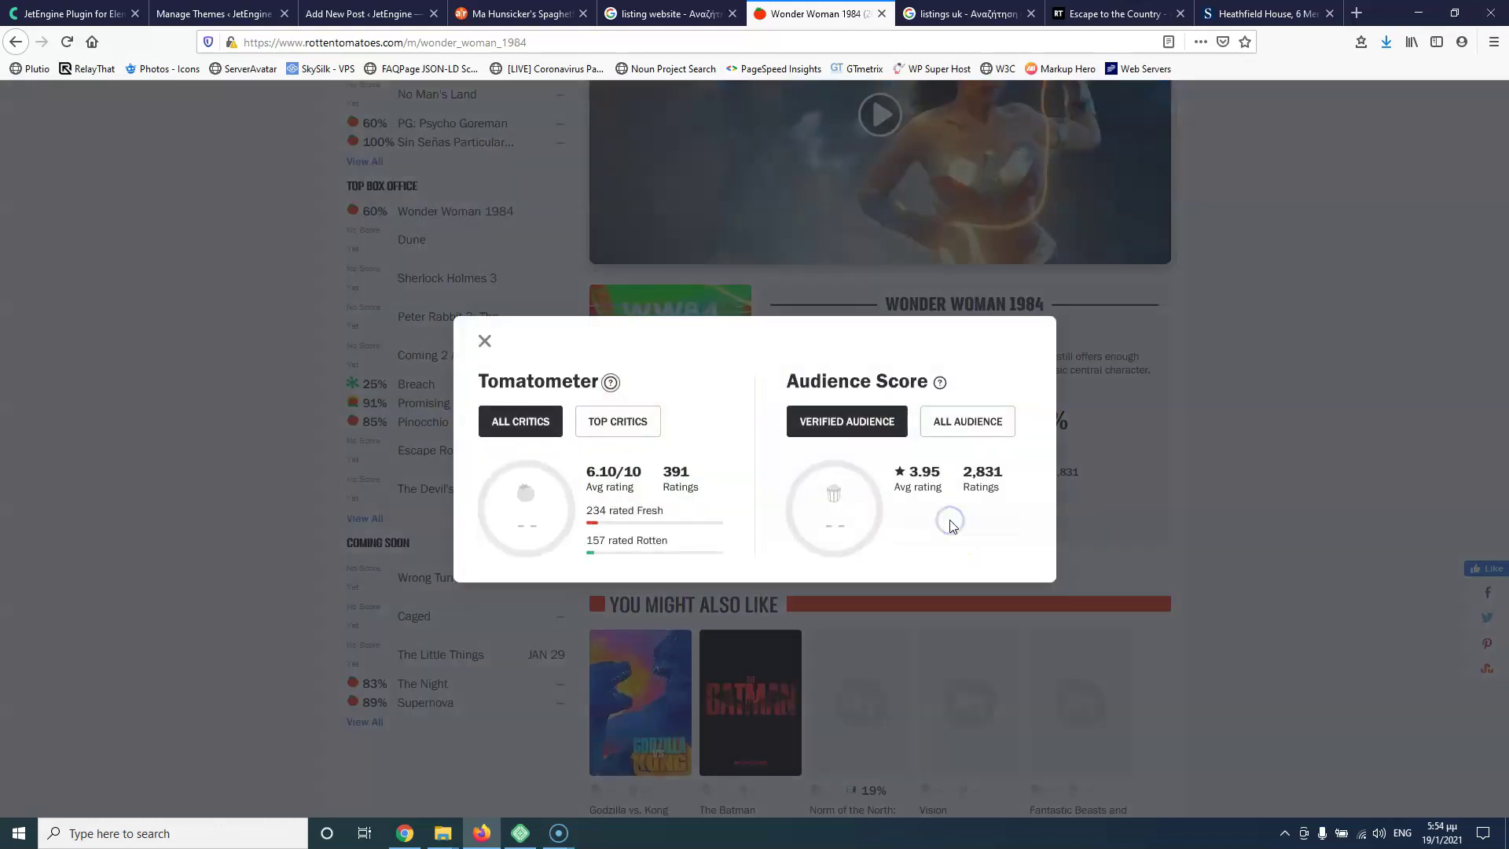
pyautogui.click(485, 340)
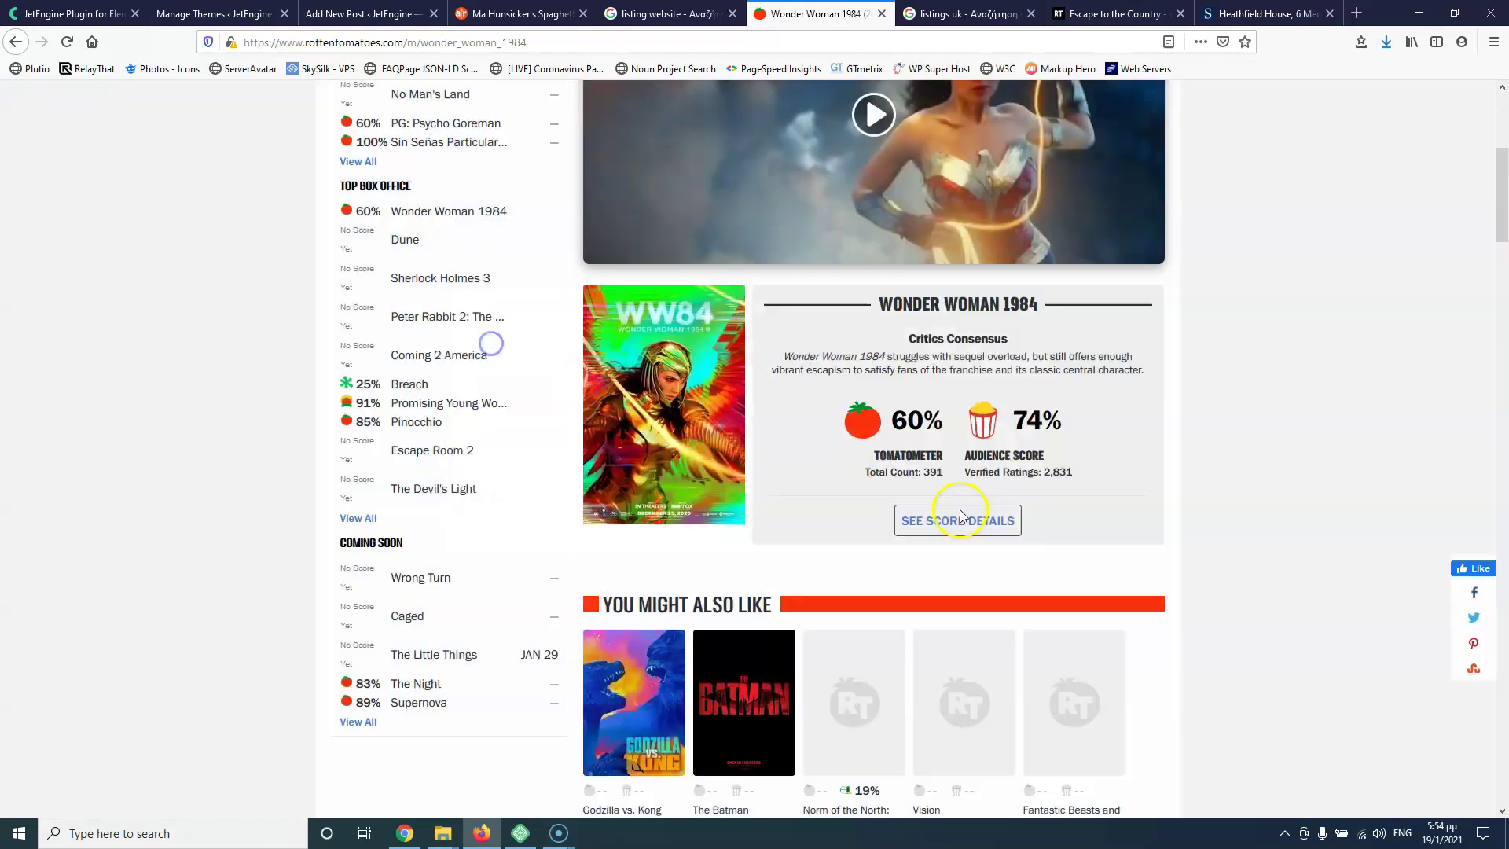
# Step: Examine the Movie Info section, highlighting the synopsis and the block of fields from Rating to View the collection
pyautogui.scroll(-5, 1054, 492)
pyautogui.scroll(-10, 1054, 488)
pyautogui.scroll(4, 917, 438)
pyautogui.moveTo(579, 376); pyautogui.dragTo(952, 431)
pyautogui.click(753, 453)
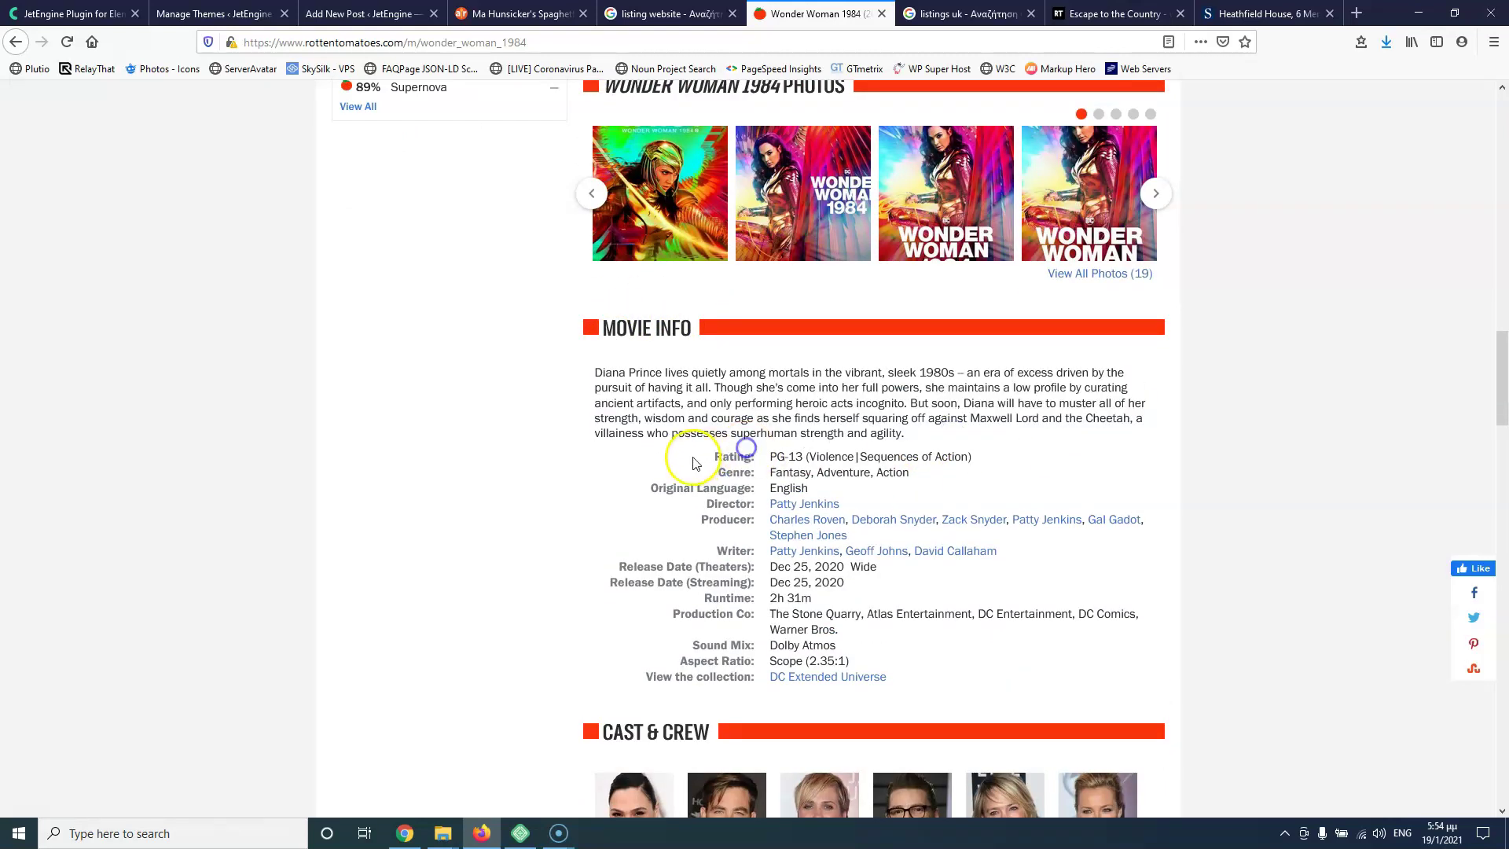
pyautogui.moveTo(707, 445); pyautogui.dragTo(916, 686)
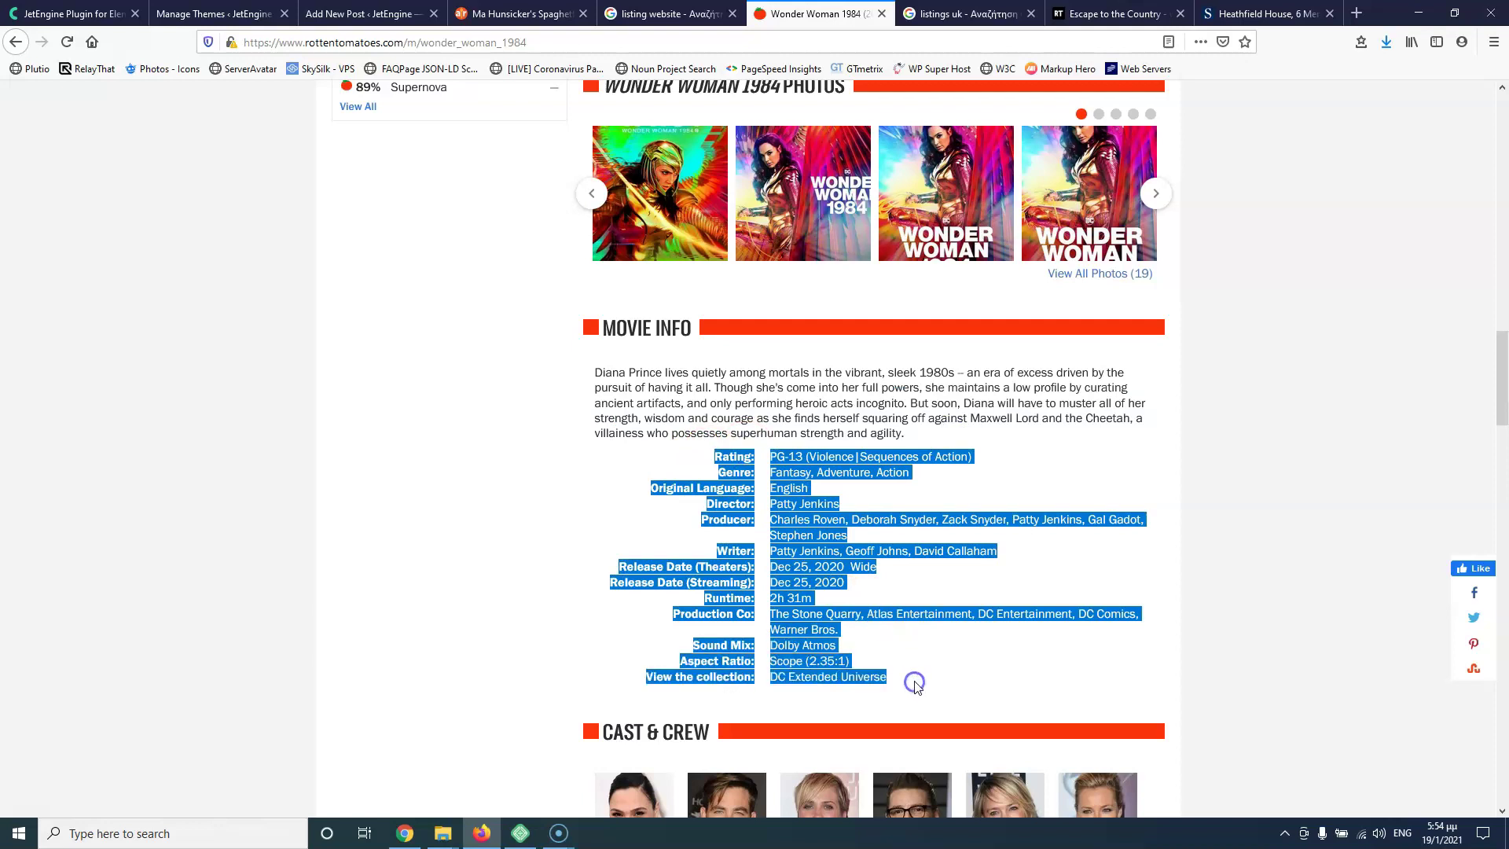
pyautogui.click(838, 433)
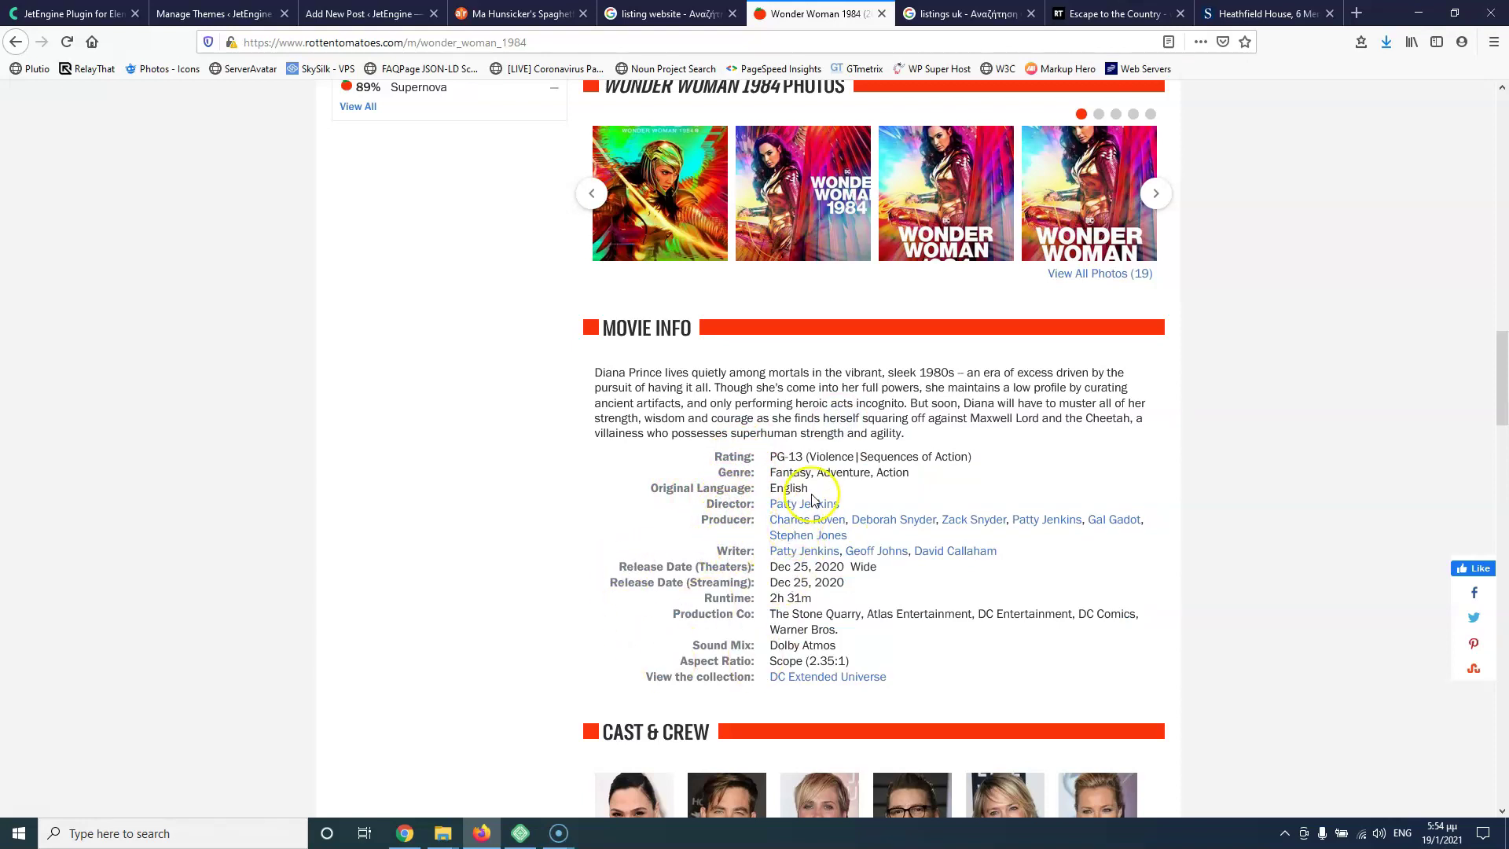
pyautogui.scroll(4, 832, 518)
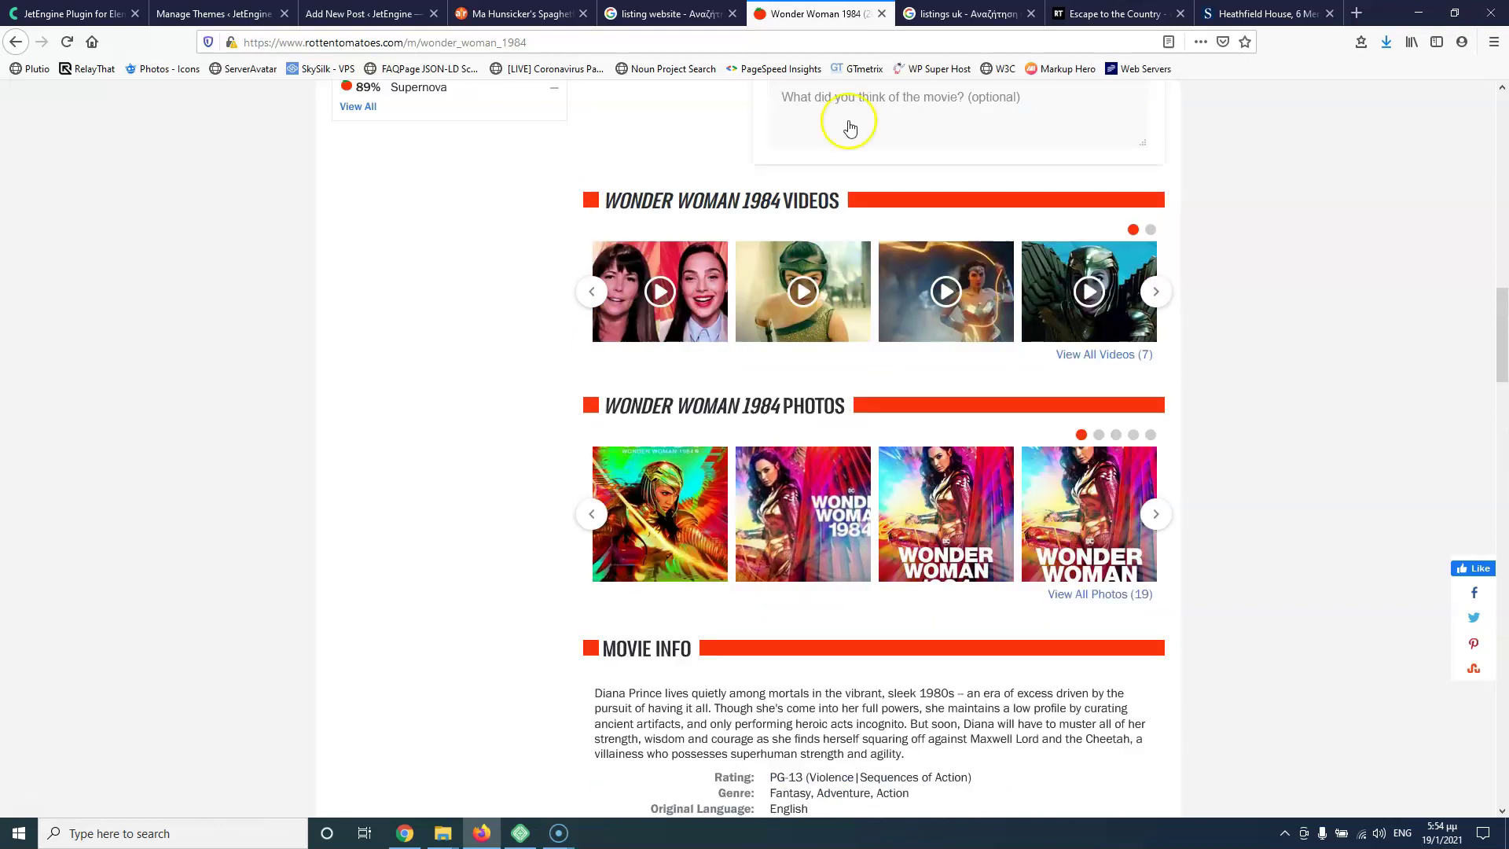
# Step: Switch to the RadioTimes page for Escape to the Country and examine its episode details, summary, and cast and crew fields
pyautogui.click(1108, 15)
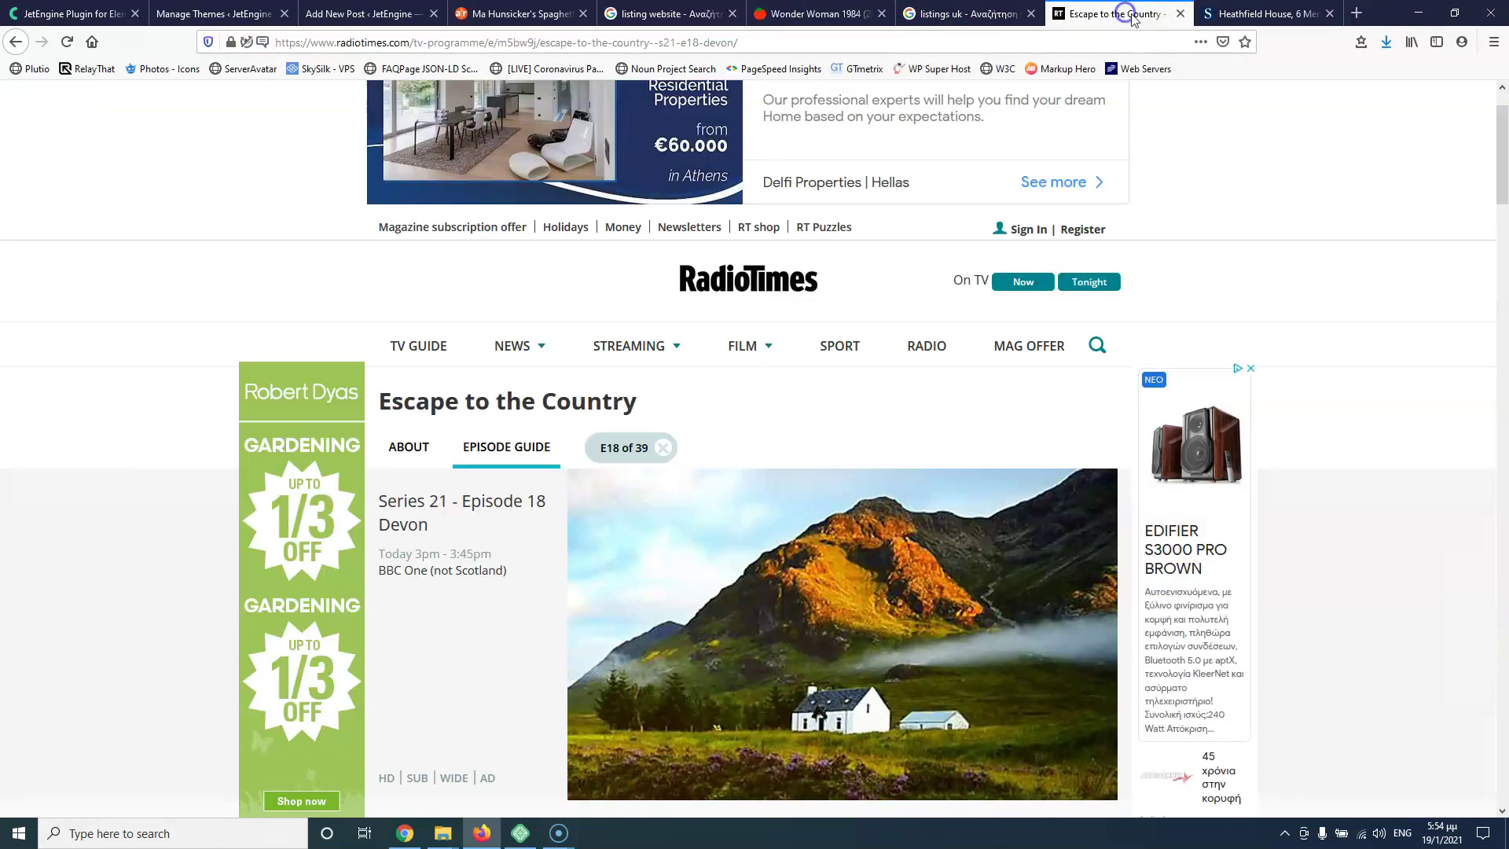
pyautogui.scroll(1, 755, 330)
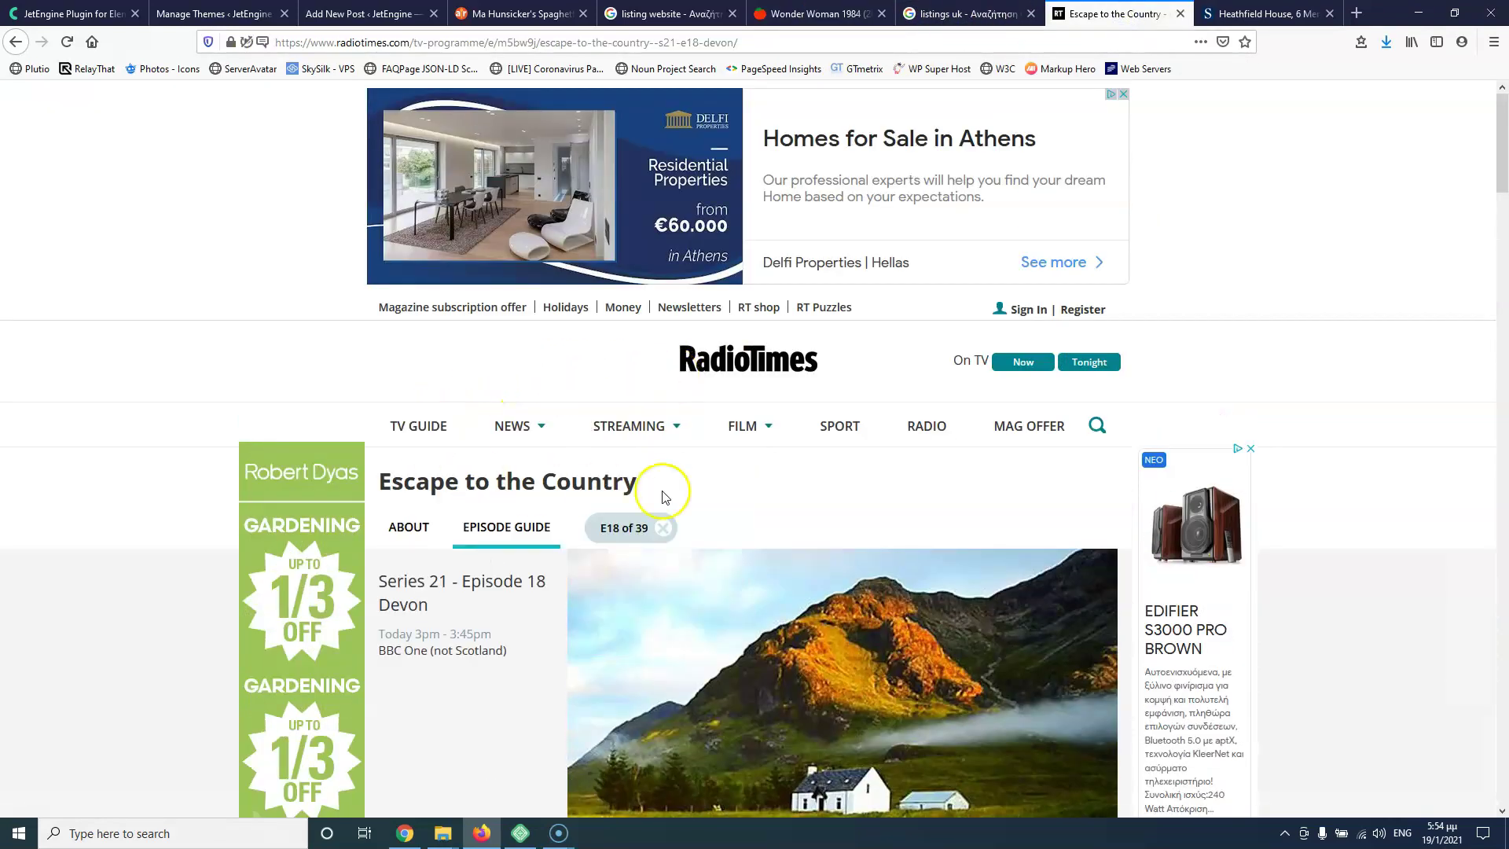
pyautogui.scroll(-6, 755, 440)
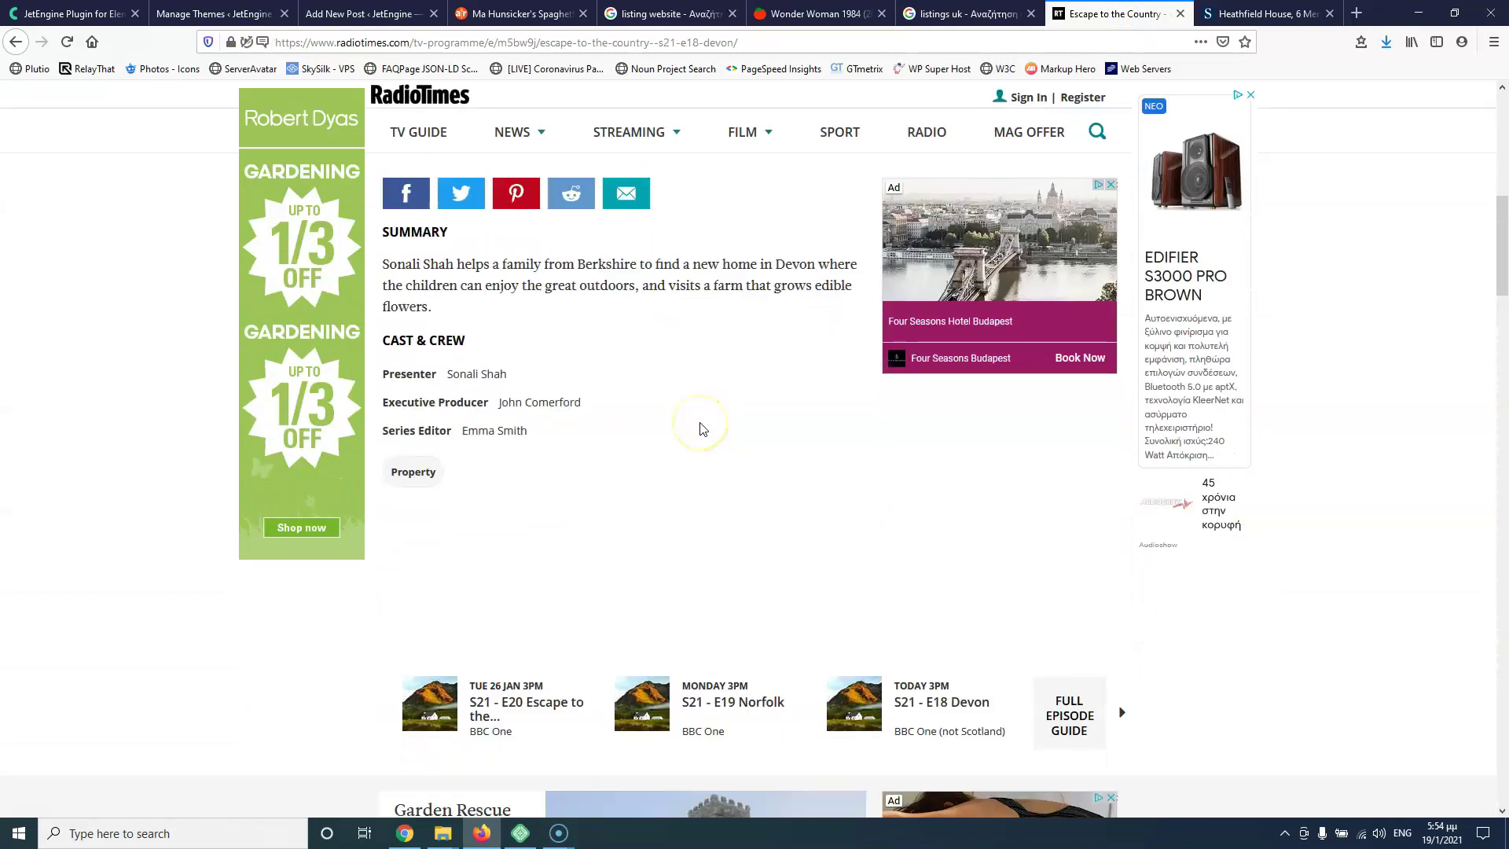
pyautogui.scroll(2, 696, 417)
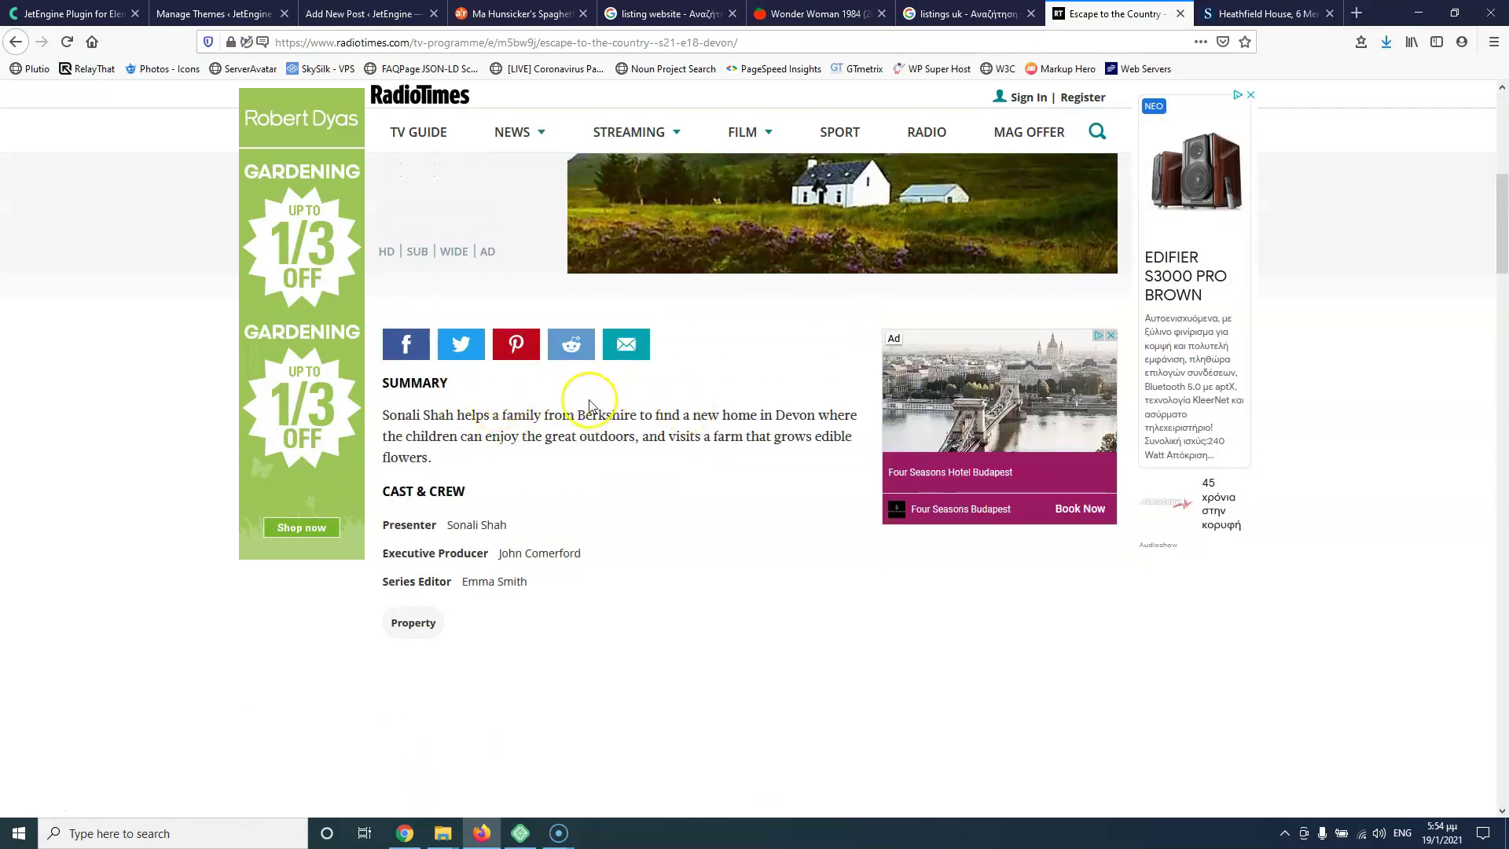
pyautogui.scroll(6, 563, 438)
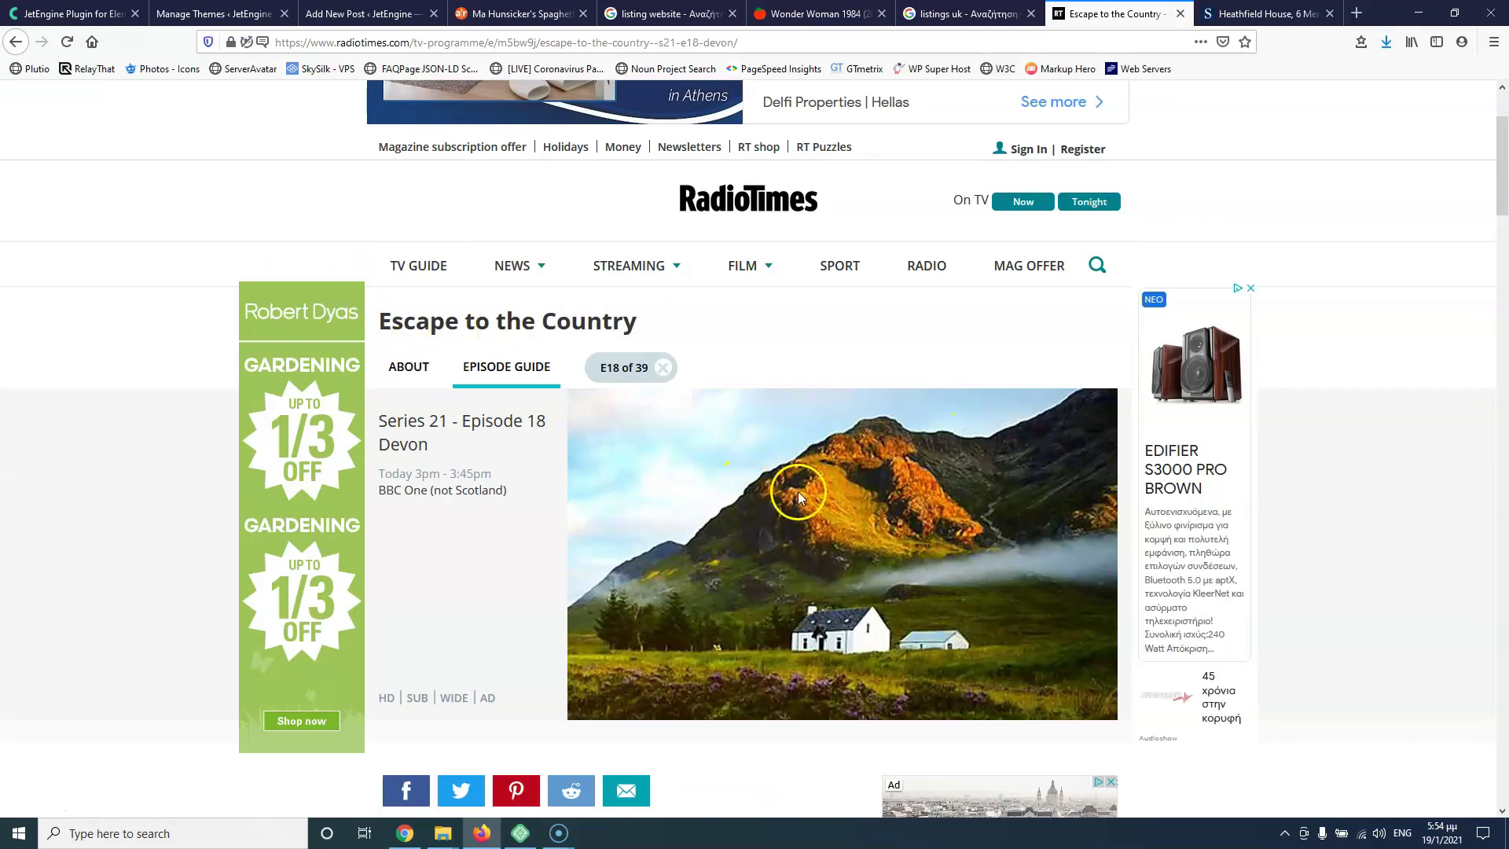
pyautogui.scroll(-2, 795, 495)
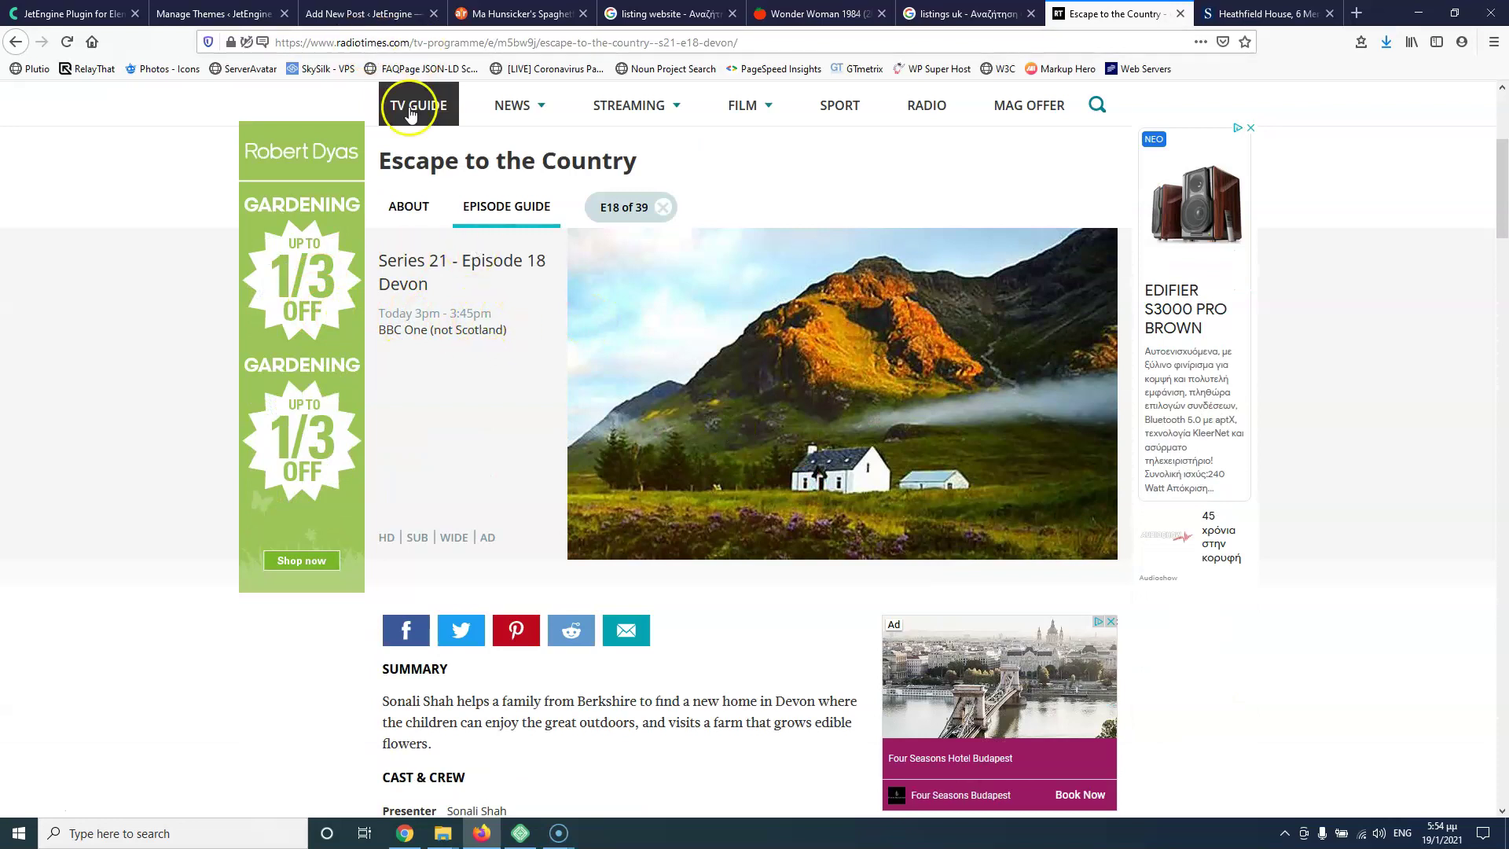
pyautogui.scroll(-5, 452, 290)
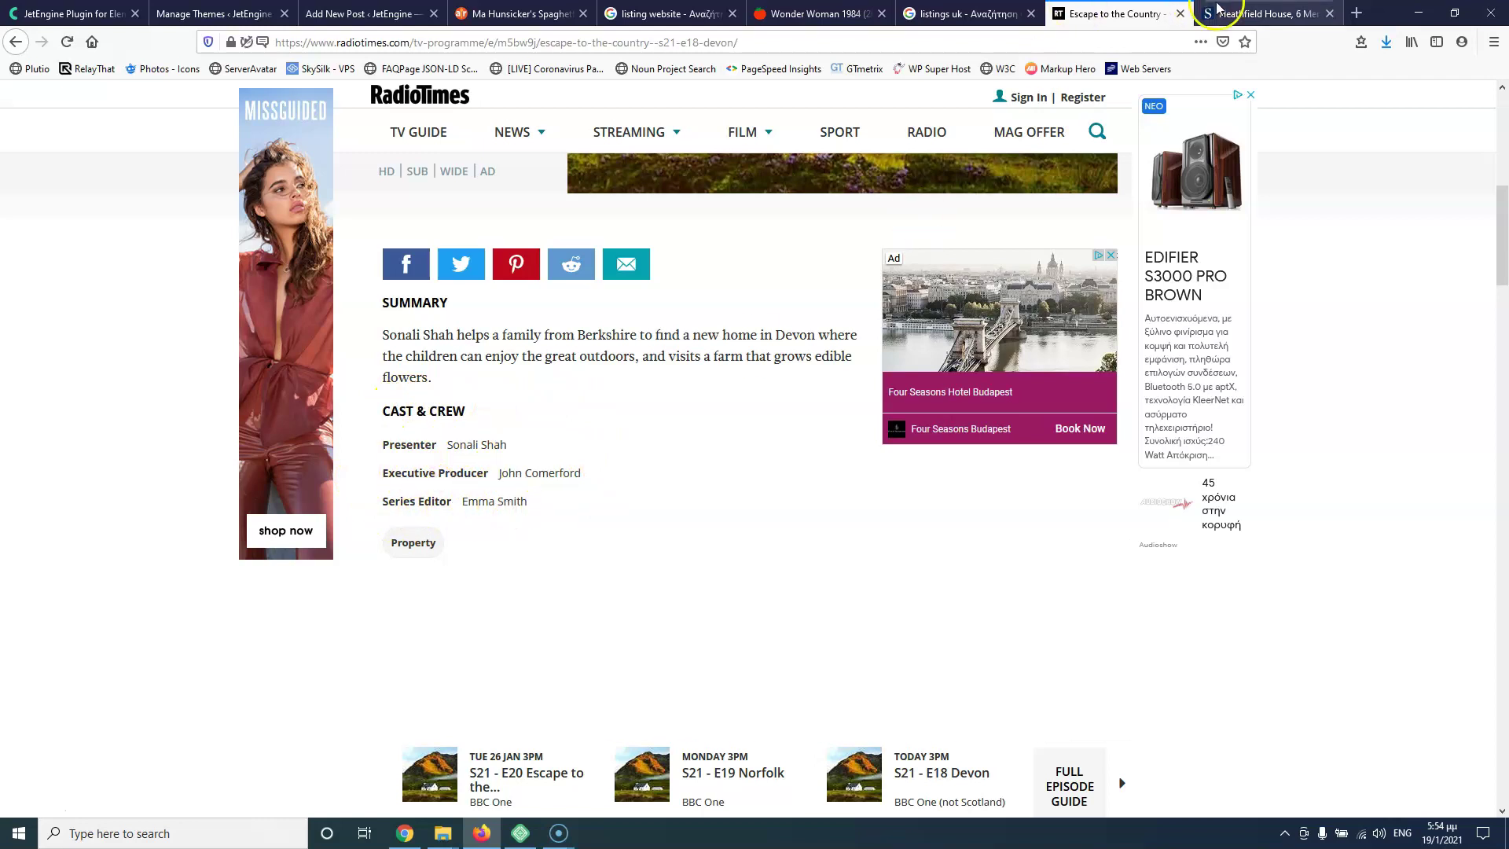
# Step: Look over the Heathfield House listing on the Sotheby's site, highlighting the first address line and the price field
pyautogui.click(1264, 12)
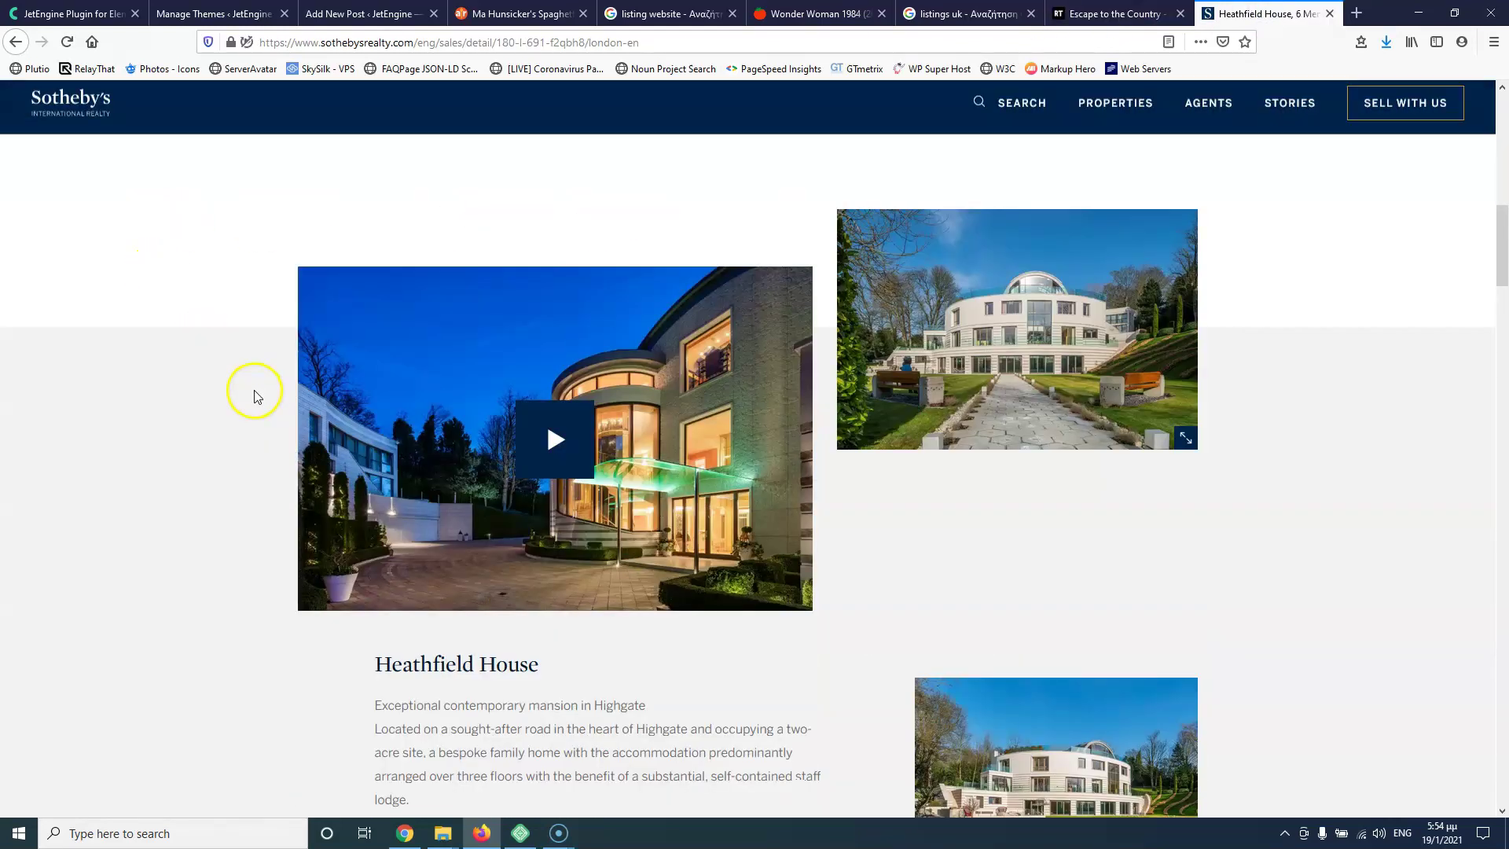
pyautogui.scroll(-4, 242, 389)
pyautogui.scroll(-6, 242, 389)
pyautogui.scroll(6, 241, 386)
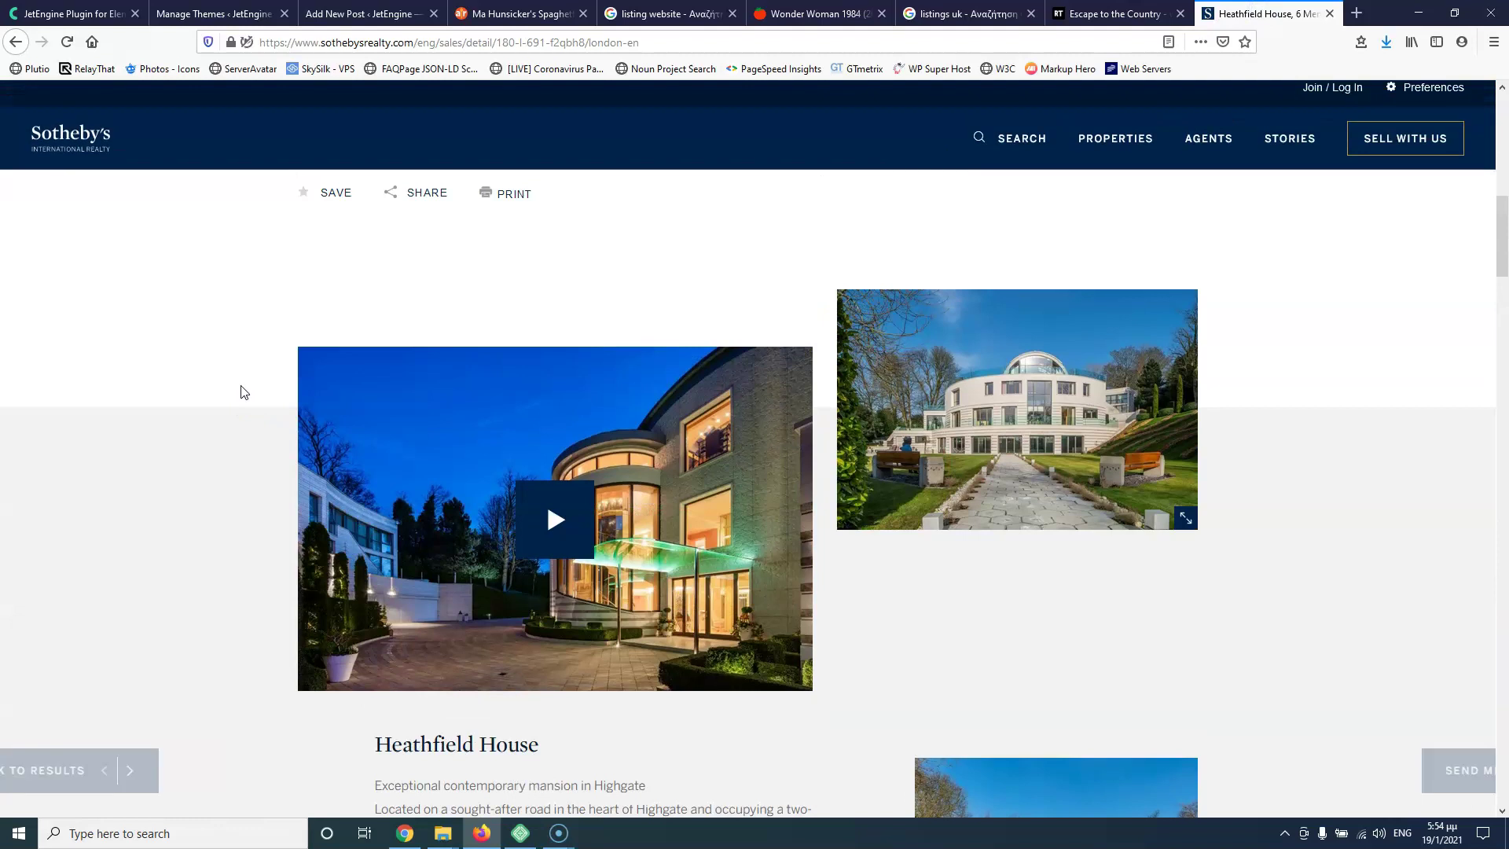
pyautogui.scroll(4, 235, 374)
pyautogui.scroll(5, 236, 376)
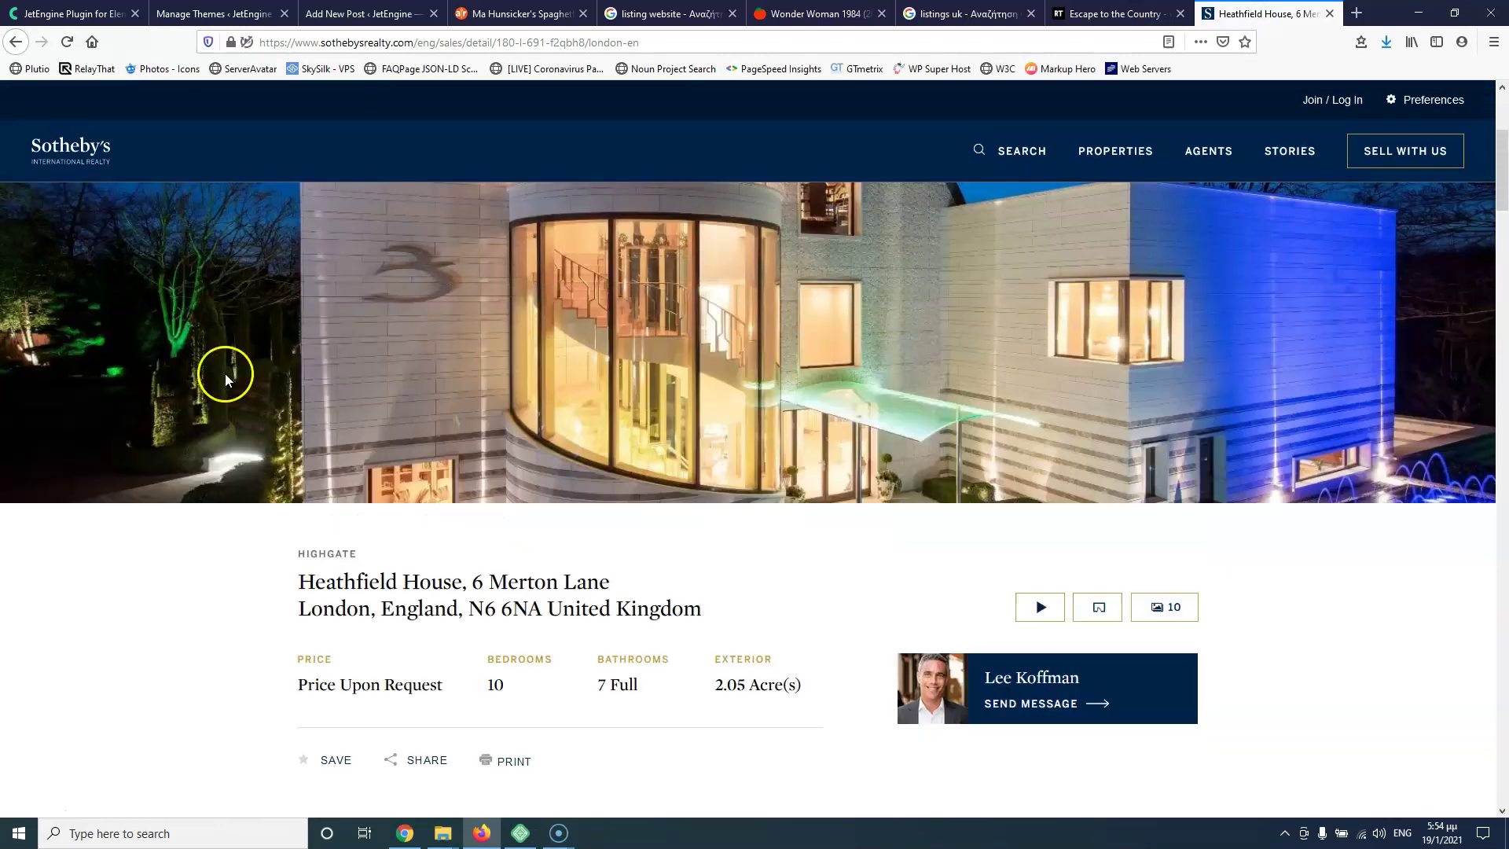
pyautogui.scroll(-3, 276, 376)
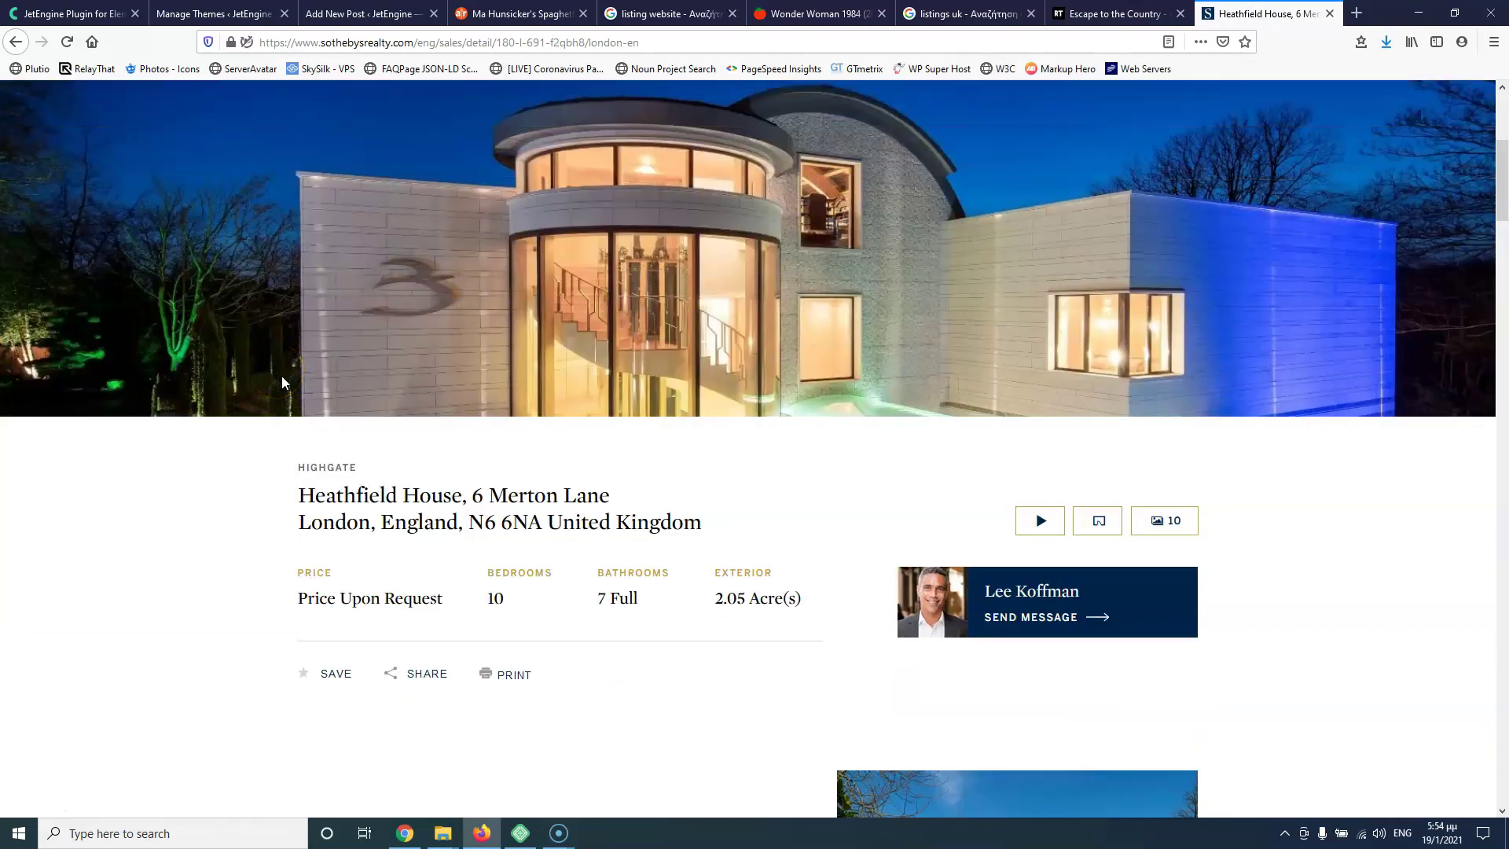
pyautogui.scroll(-1, 281, 376)
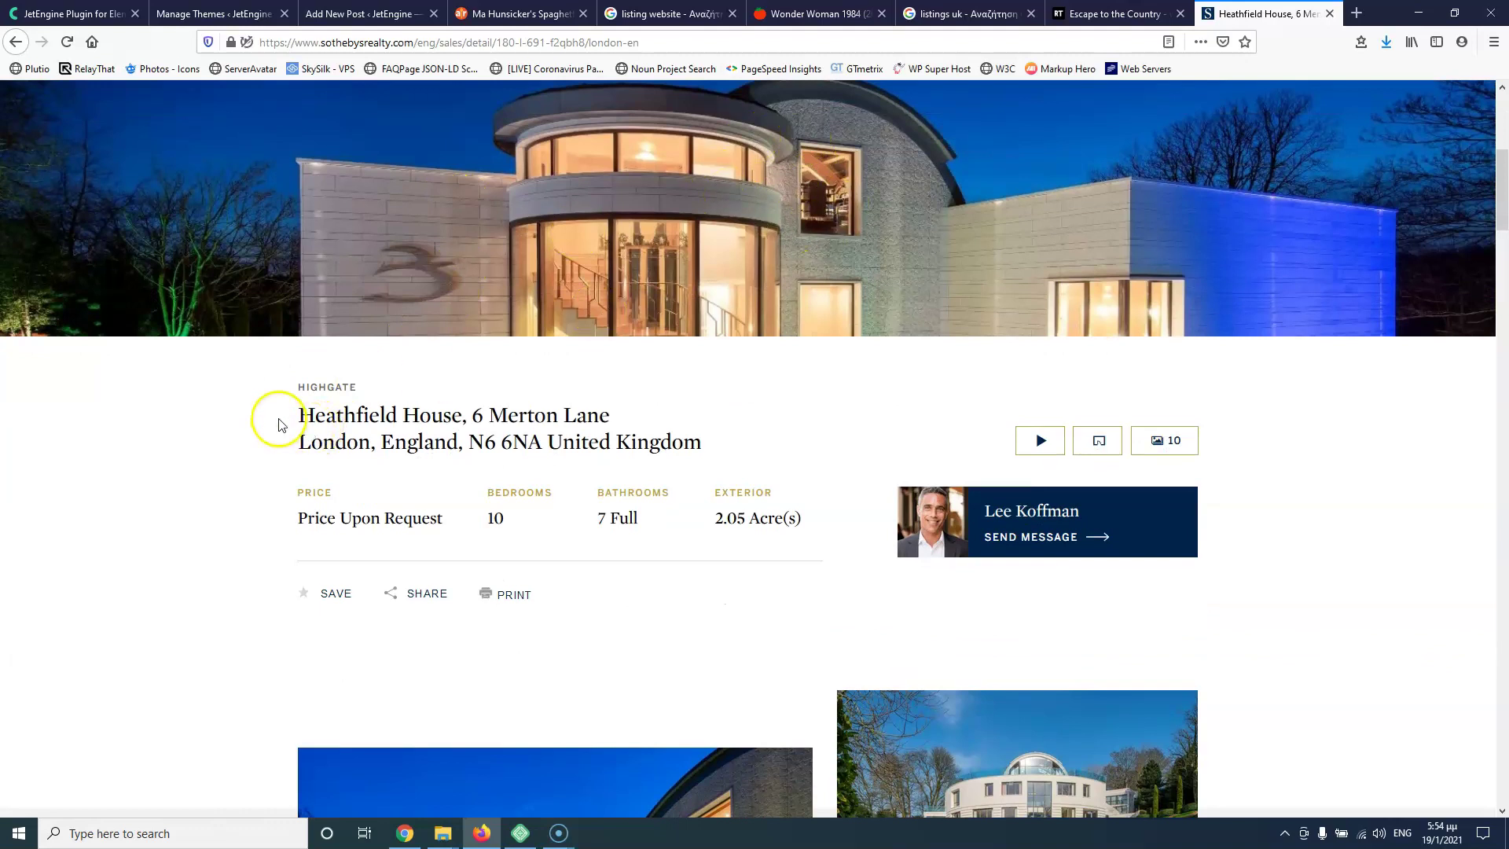
pyautogui.moveTo(288, 411); pyautogui.dragTo(637, 425)
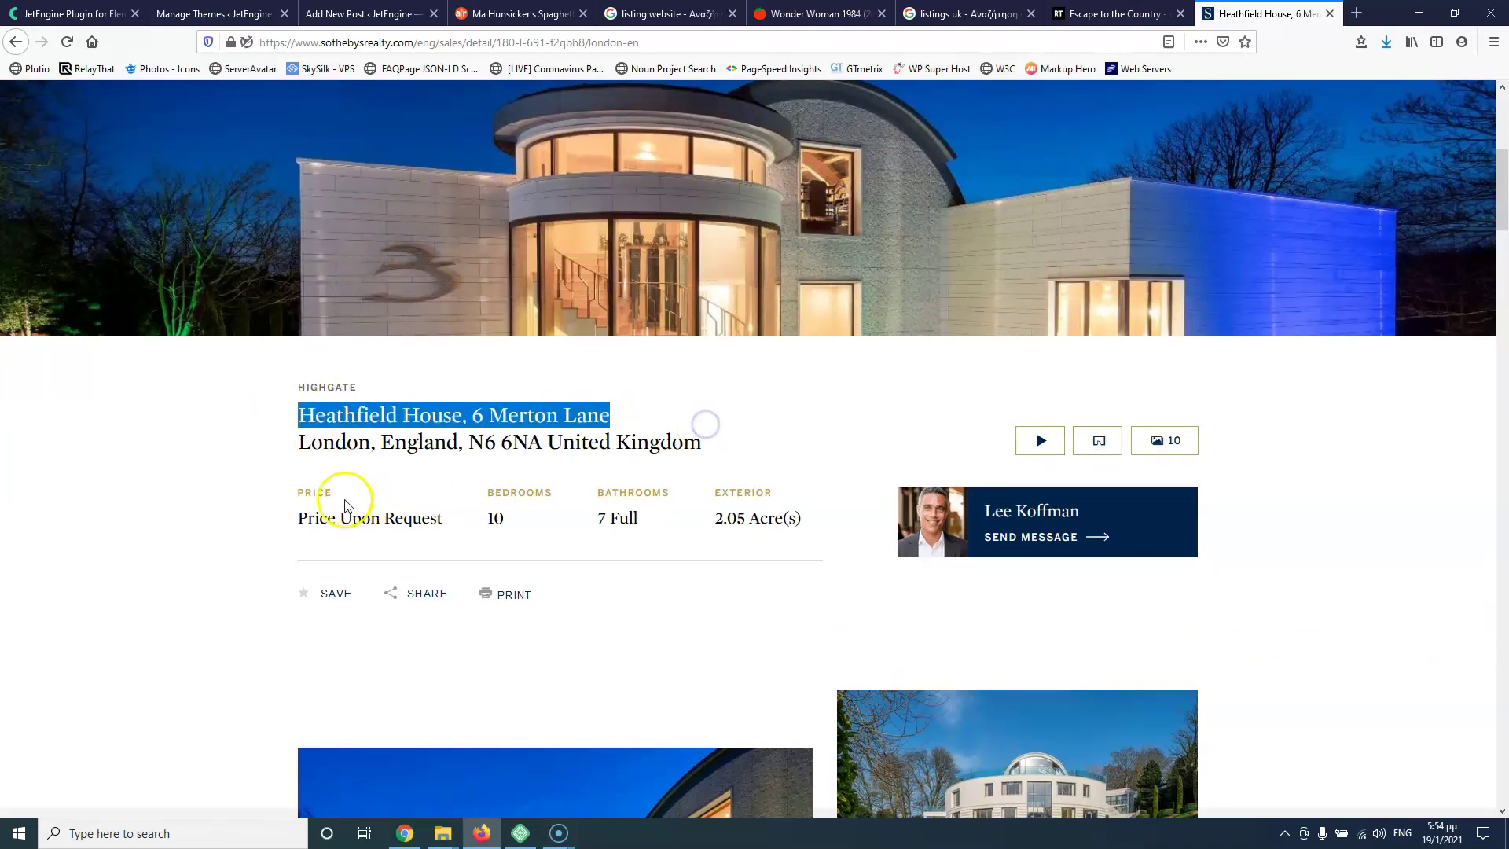
pyautogui.scroll(-2, 343, 506)
pyautogui.moveTo(299, 360); pyautogui.dragTo(445, 359)
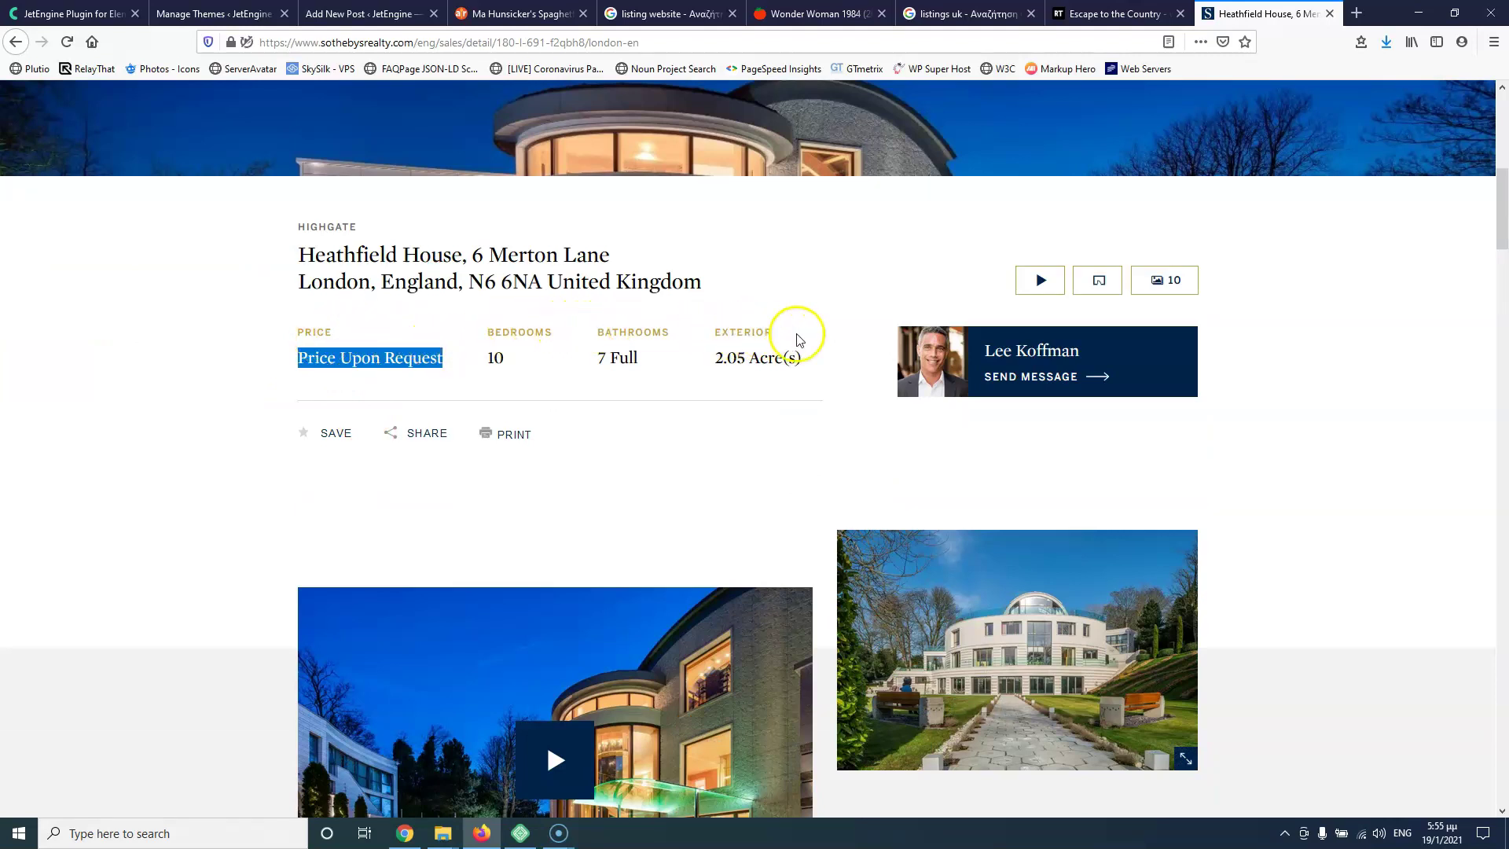
# Step: Highlight part of the Heathfield House description and expand it to show the full text
pyautogui.scroll(-7, 747, 354)
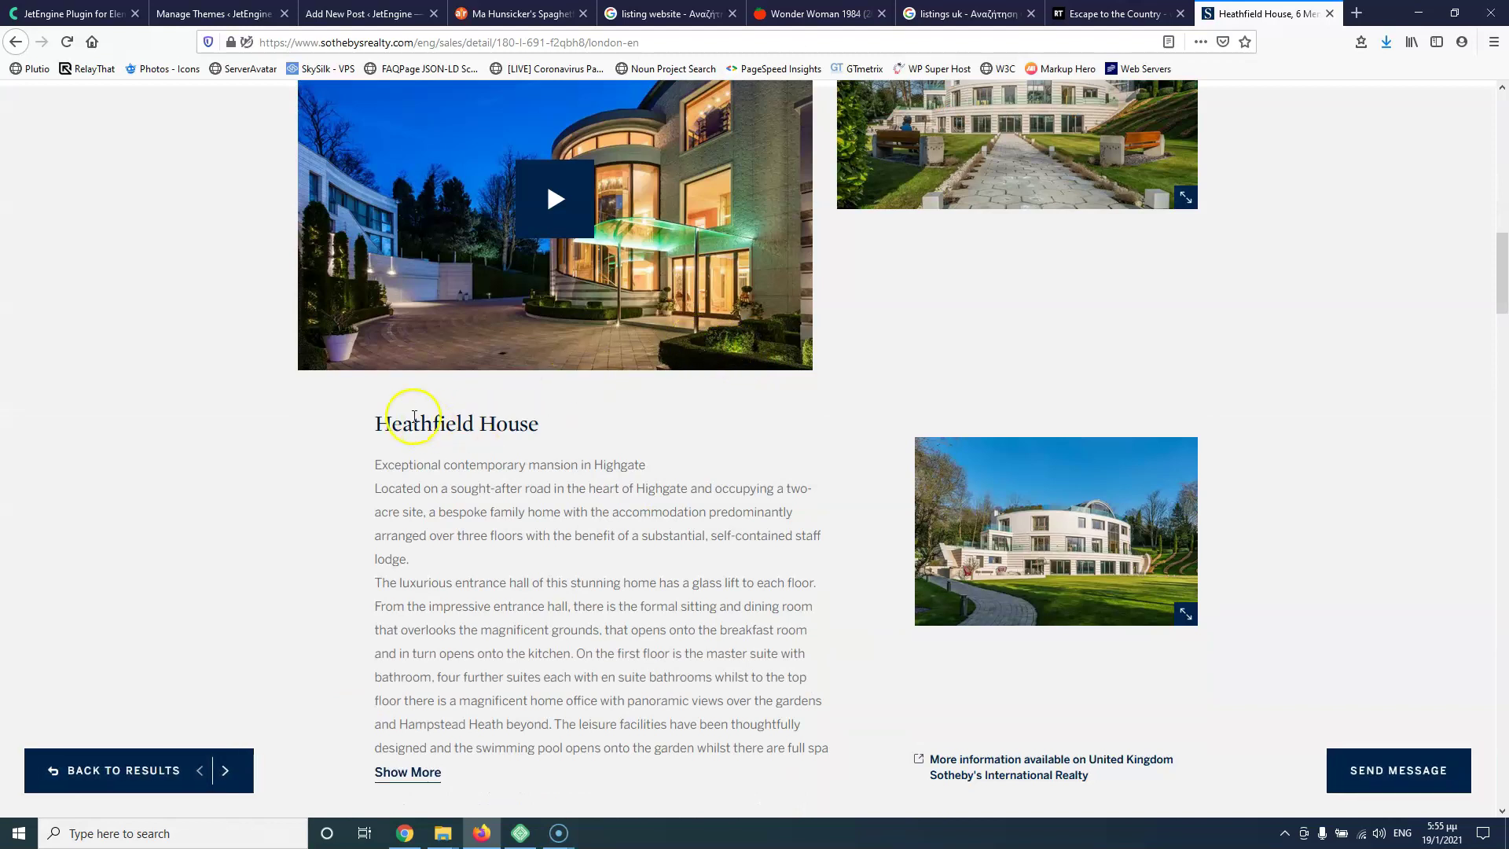
pyautogui.moveTo(379, 422); pyautogui.dragTo(529, 665)
pyautogui.scroll(-3, 576, 589)
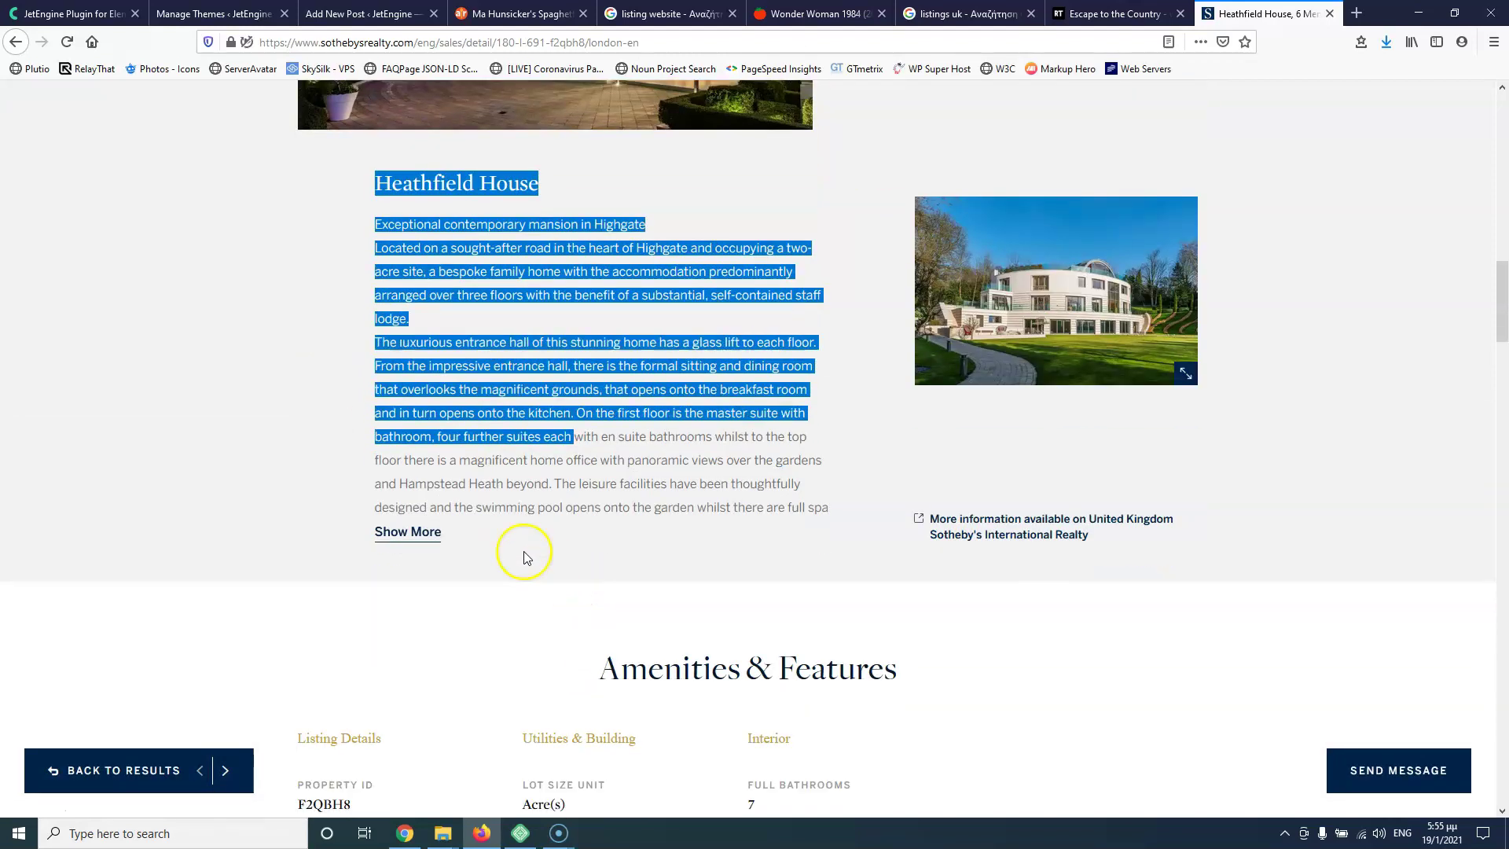
pyautogui.click(426, 532)
pyautogui.scroll(-3, 401, 432)
pyautogui.click(373, 337)
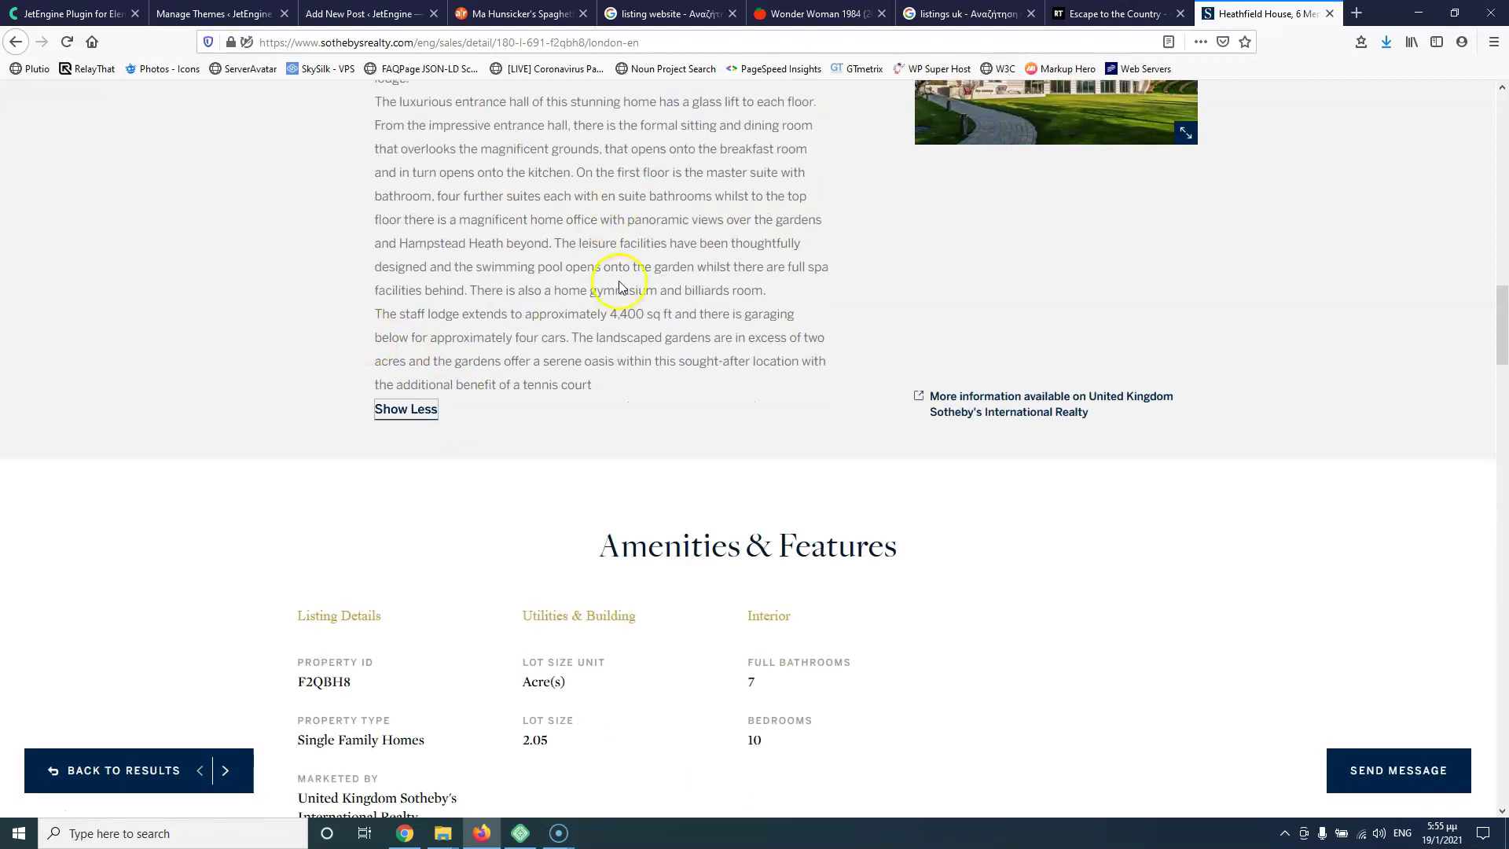
# Step: Examine the listing's Amenities & Features fields and the location map below them
pyautogui.scroll(-3, 620, 287)
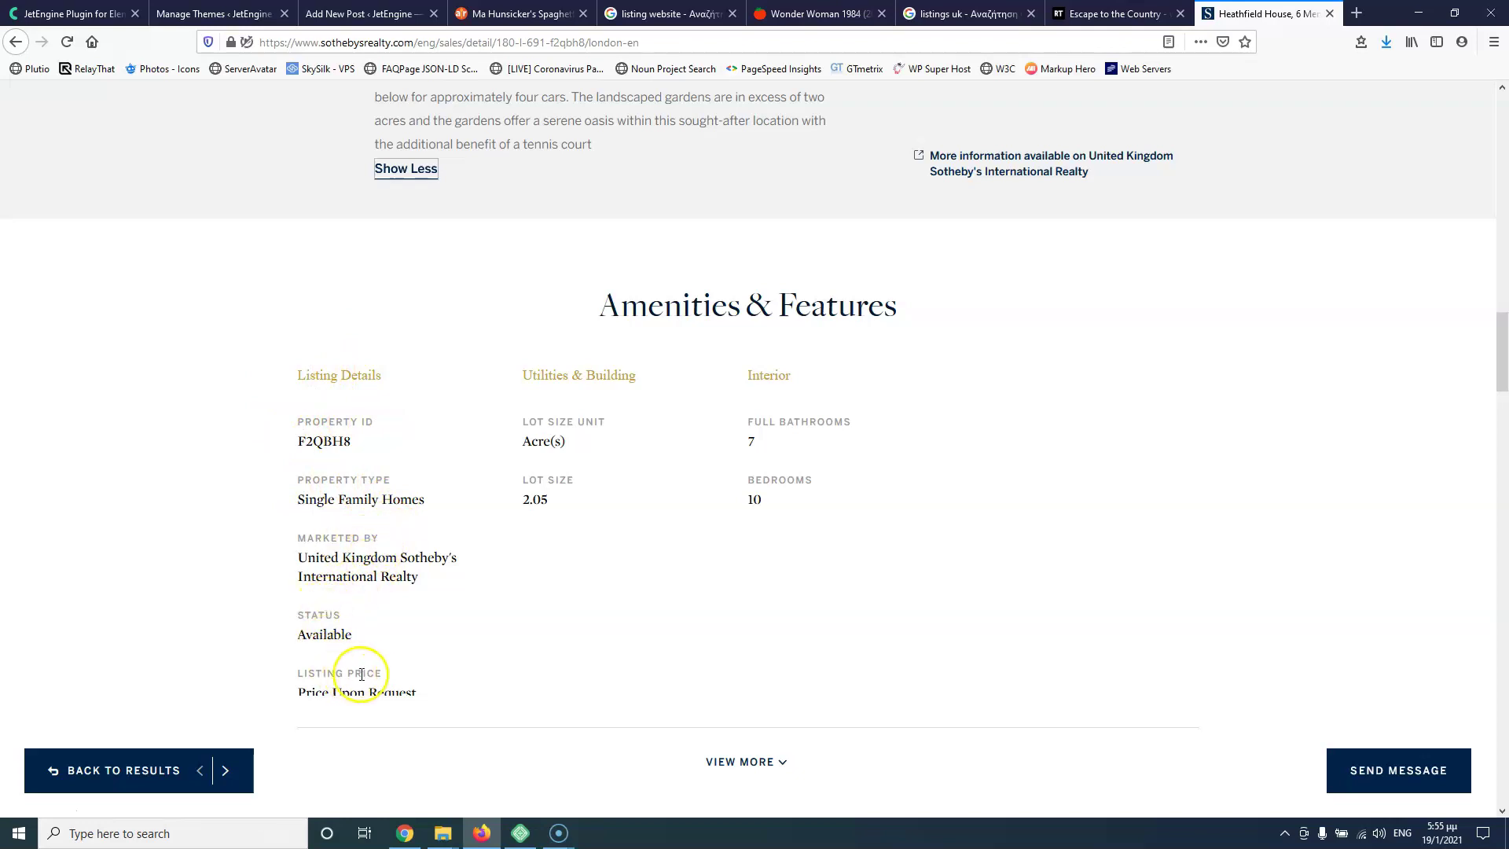
pyautogui.scroll(-2, 497, 488)
pyautogui.scroll(1, 598, 377)
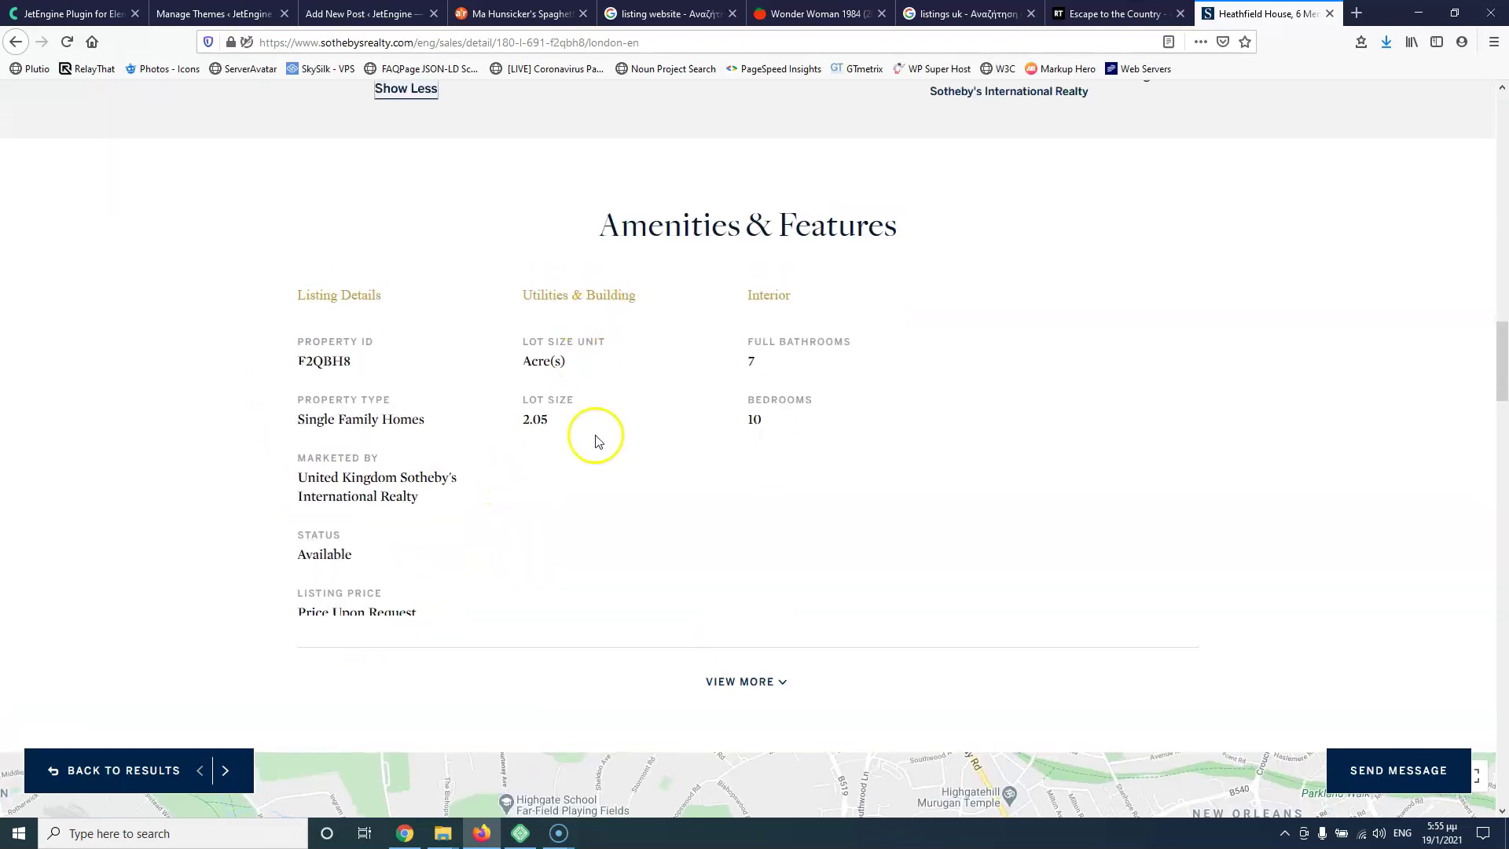
pyautogui.scroll(-4, 704, 390)
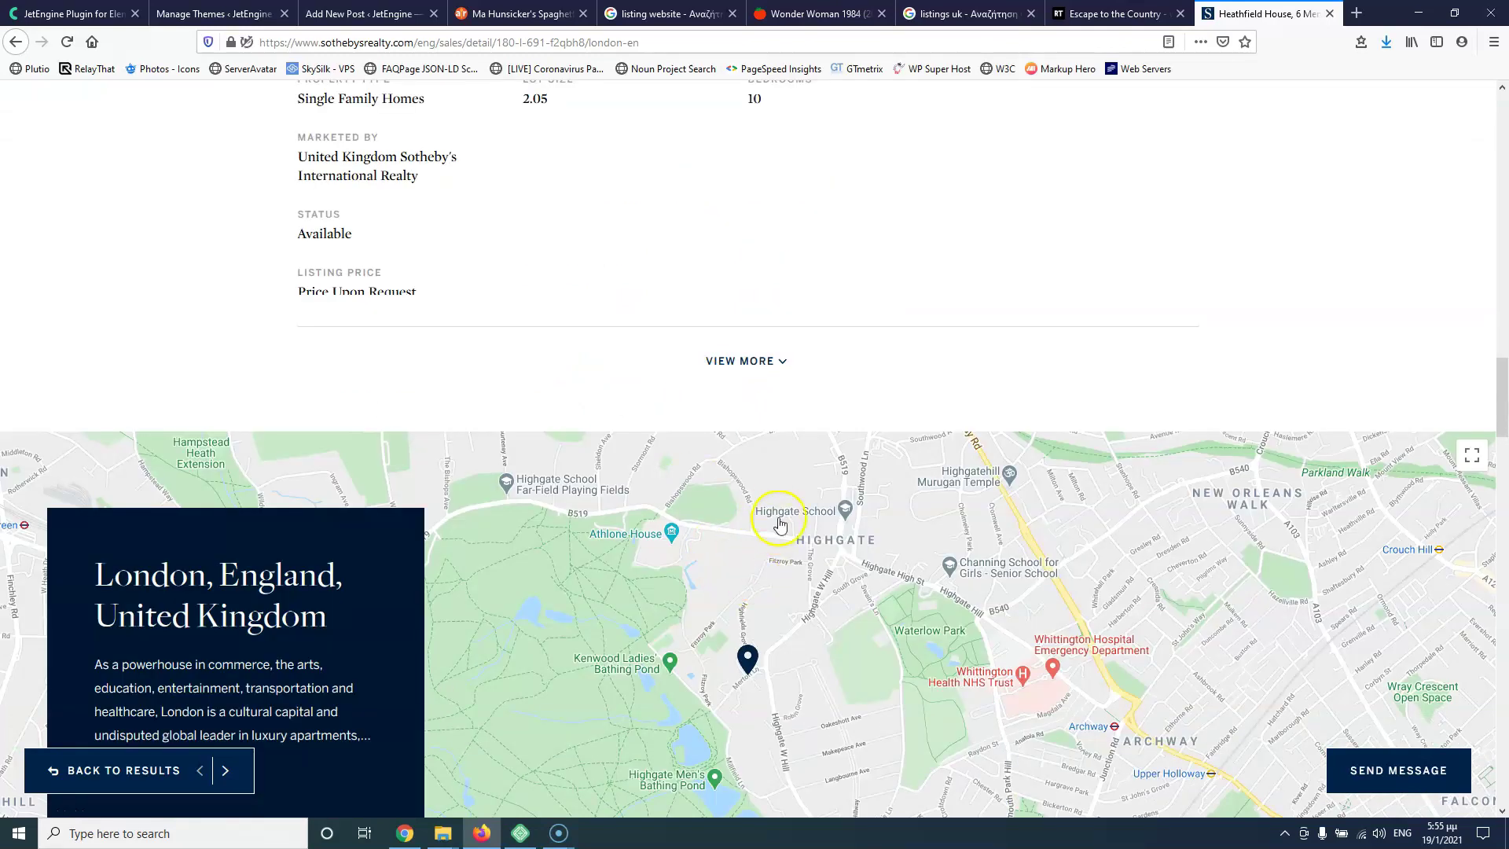
pyautogui.scroll(4, 779, 523)
pyautogui.scroll(-4, 772, 517)
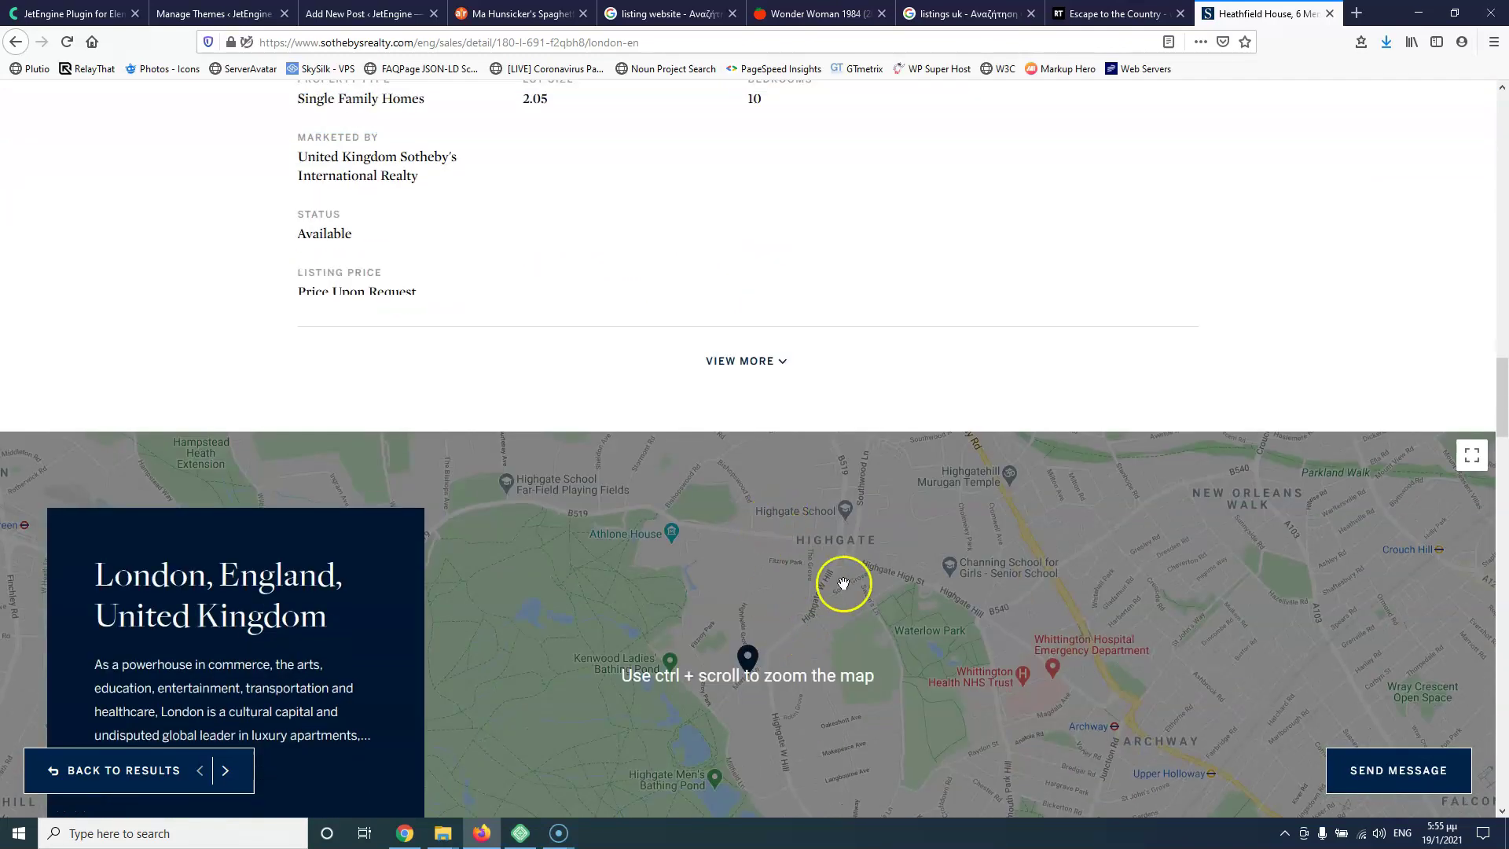
pyautogui.scroll(4, 859, 488)
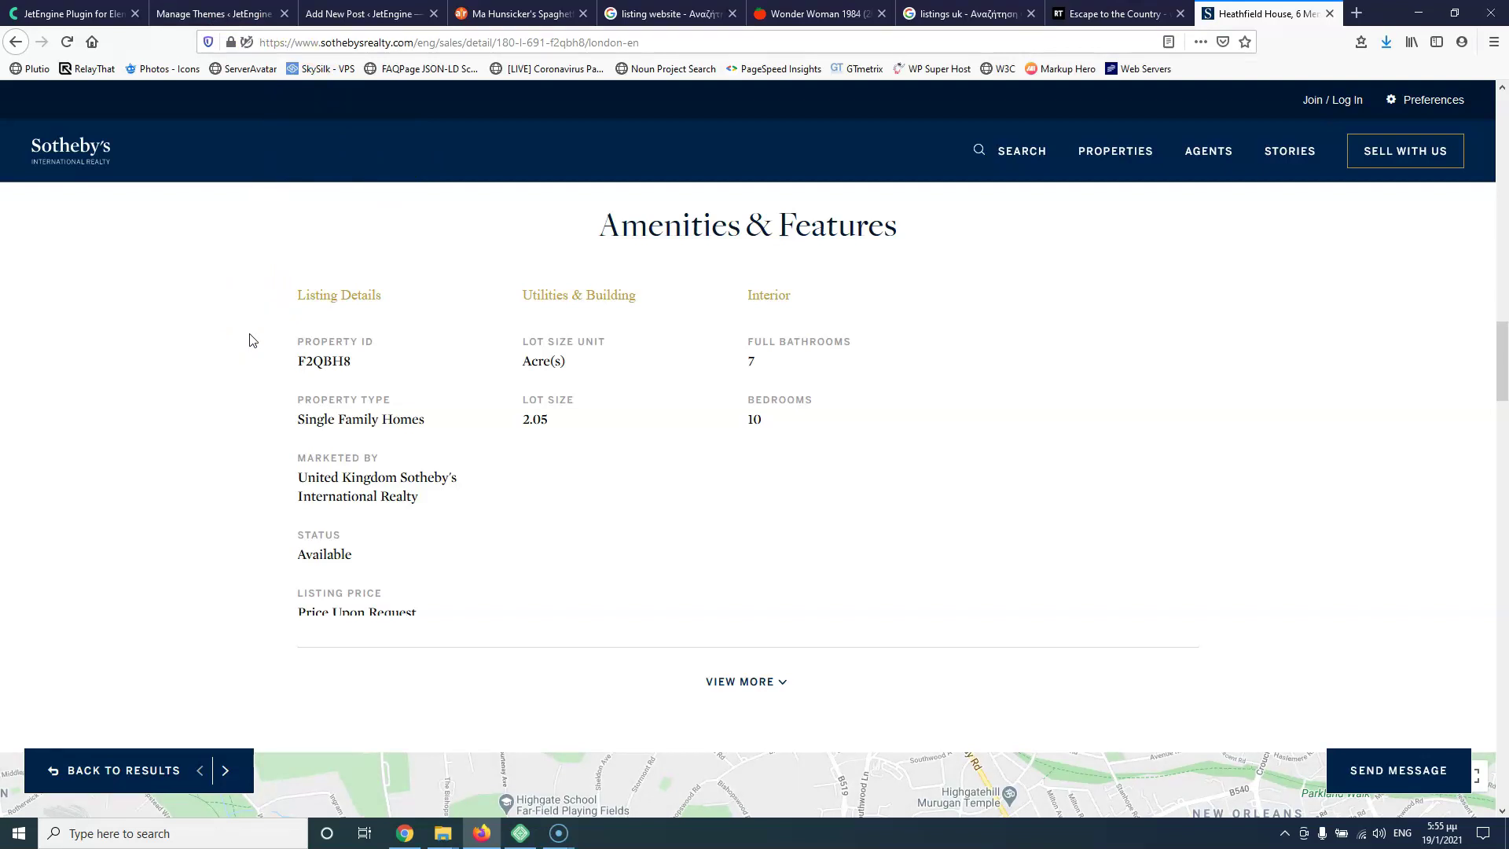
pyautogui.scroll(10, 250, 339)
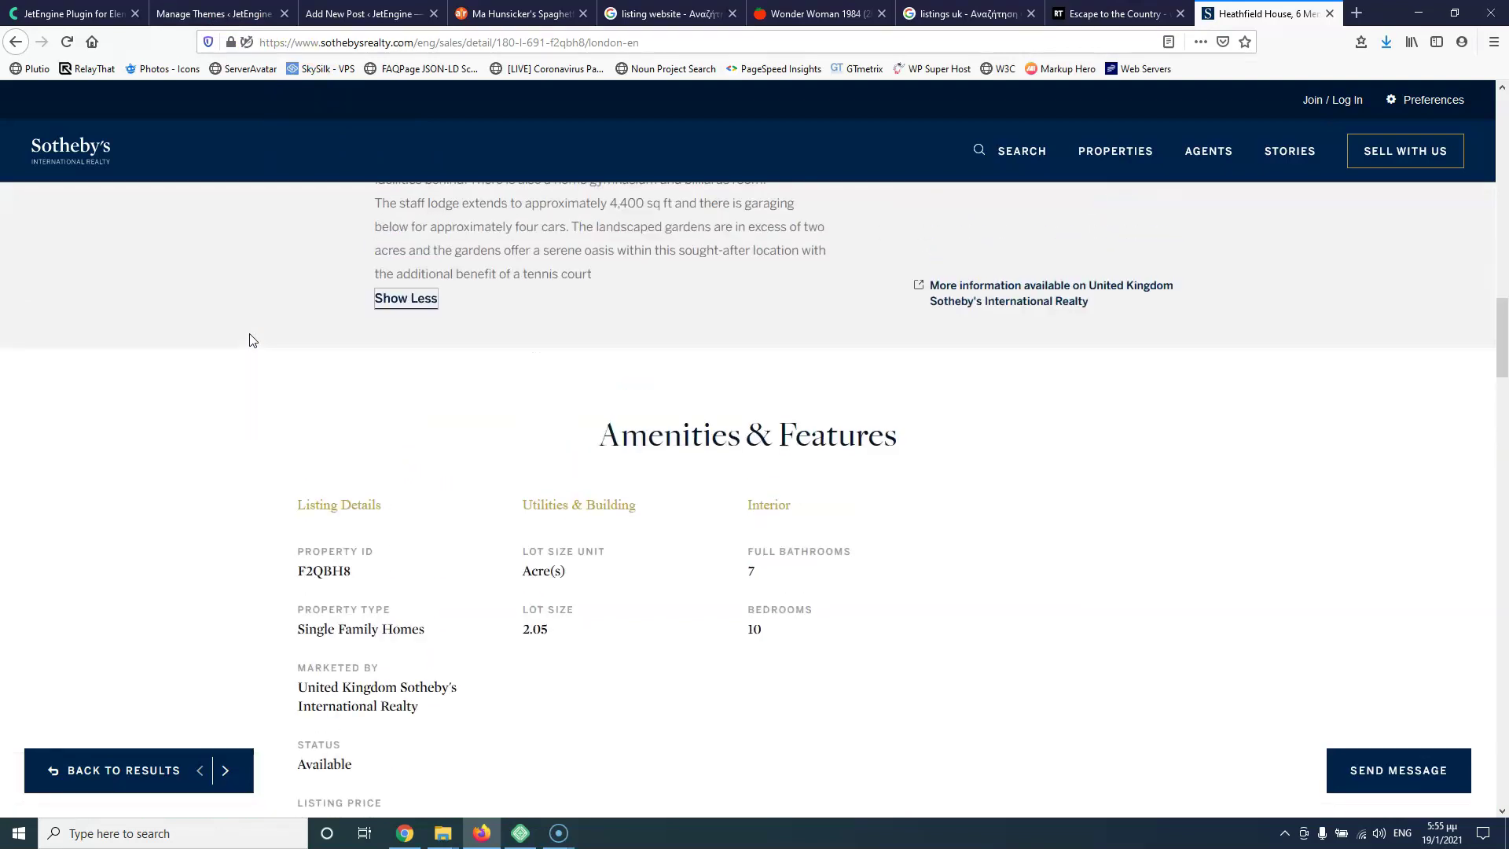
# Step: View the custom calendar section of the JetEngine product page, then return to the WordPress Themes page
pyautogui.click(221, 11)
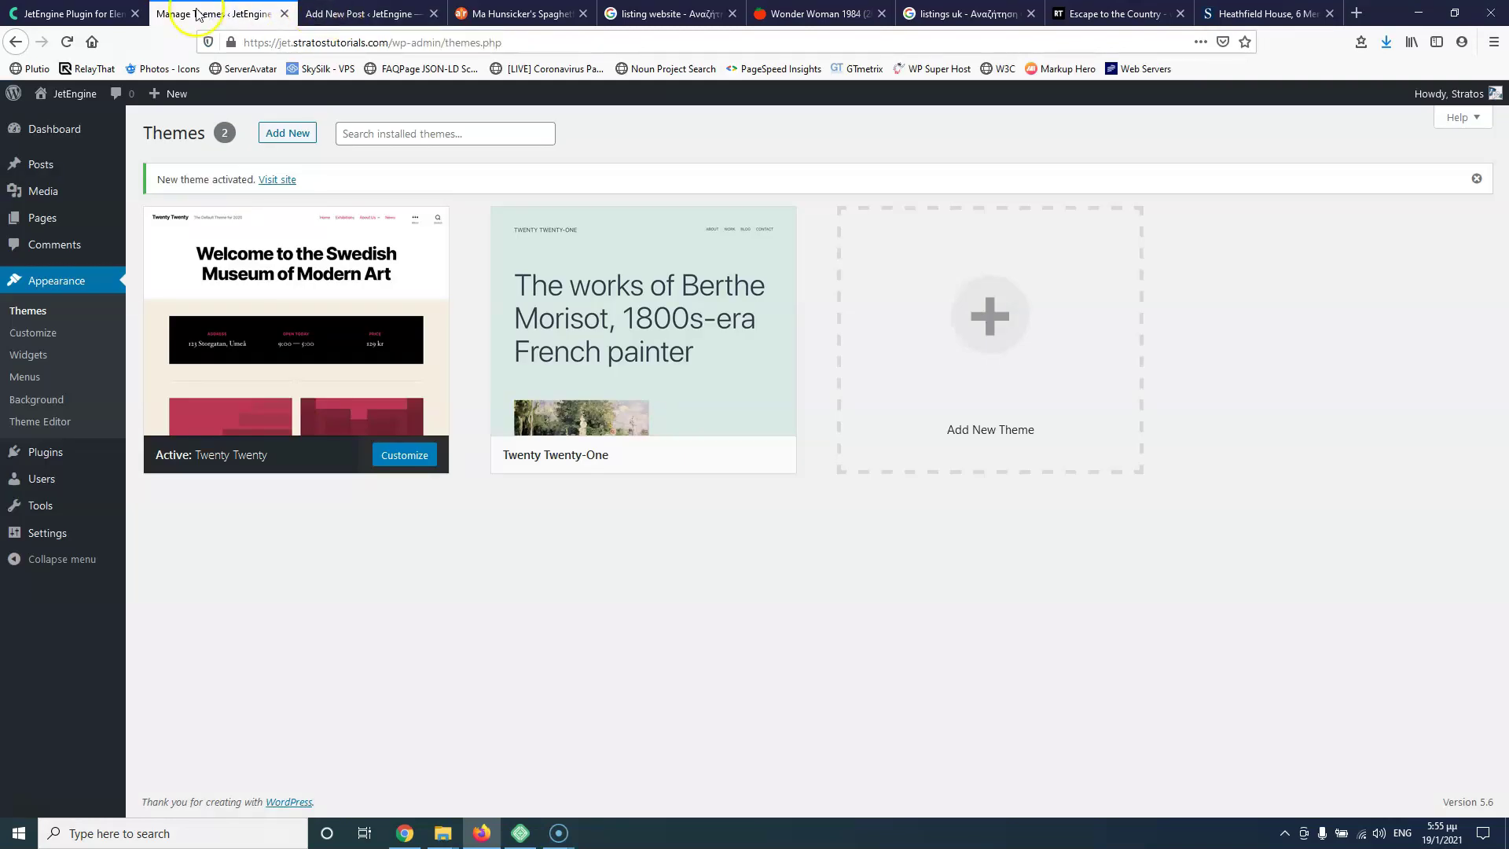
pyautogui.click(85, 20)
pyautogui.scroll(6, 270, 244)
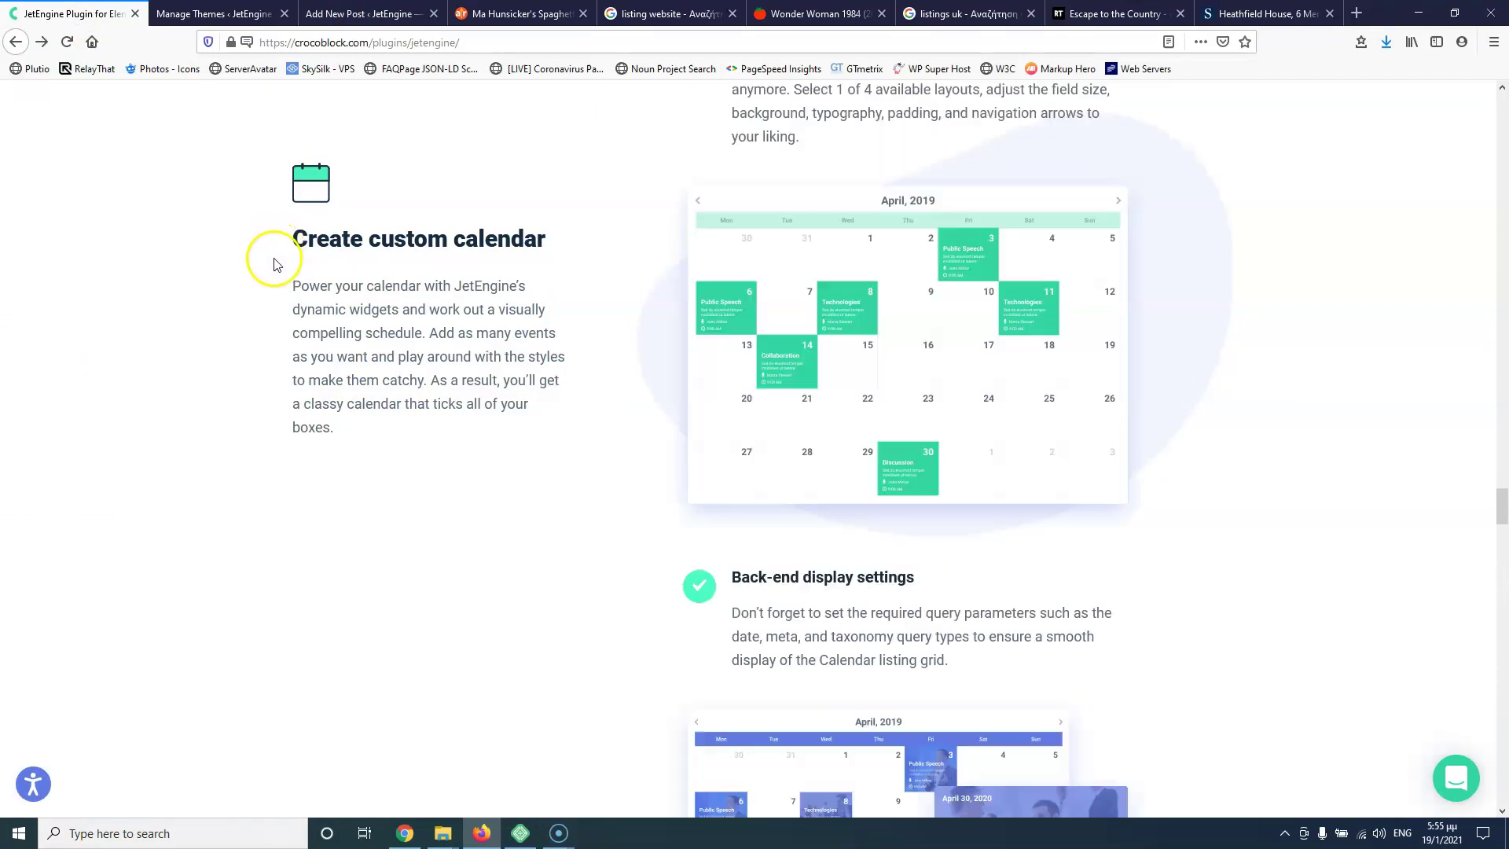
pyautogui.scroll(7, 275, 264)
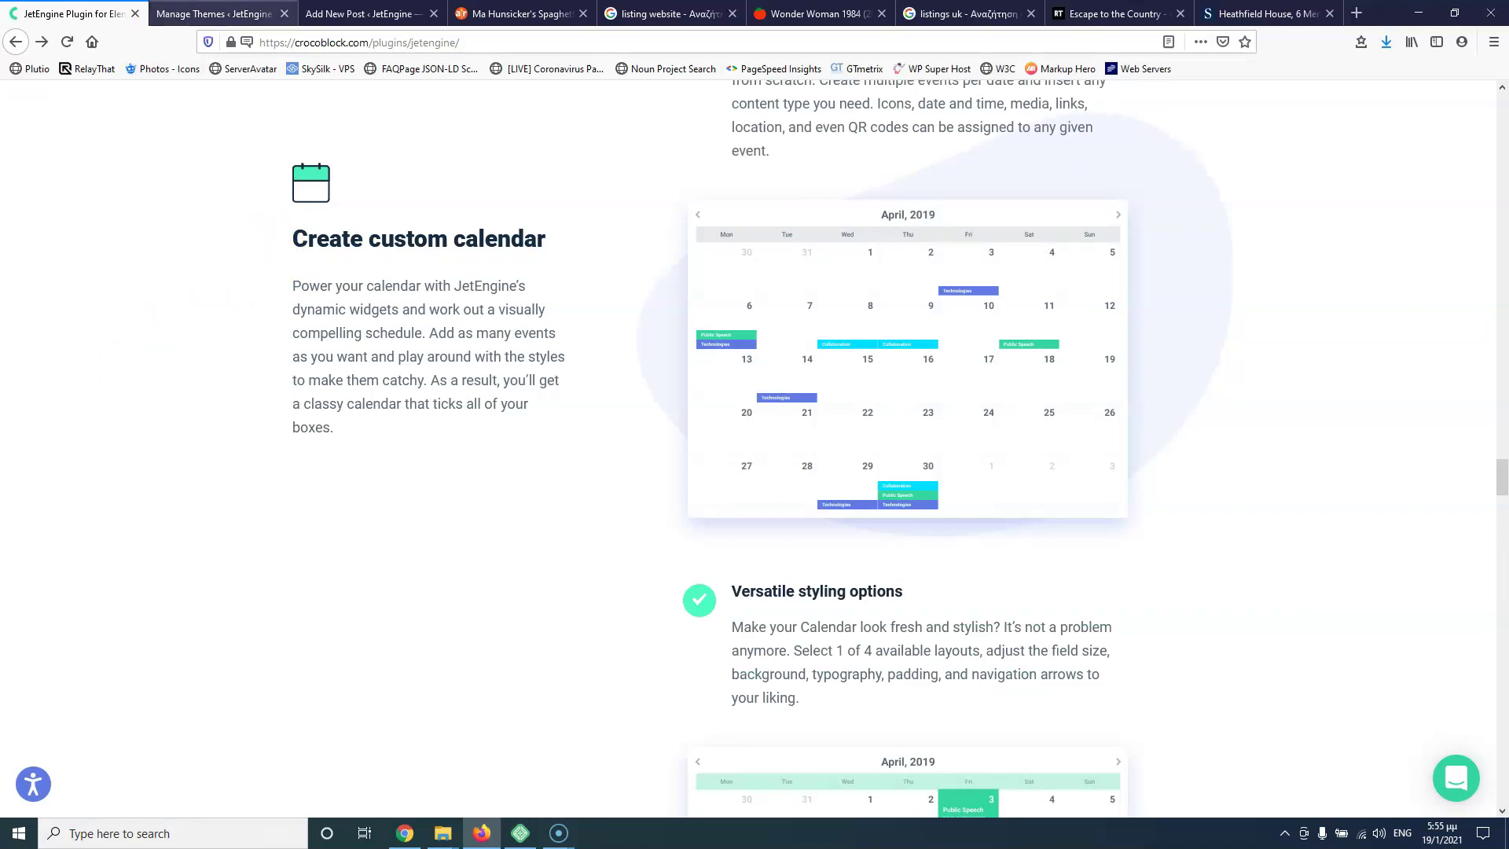
pyautogui.click(210, 14)
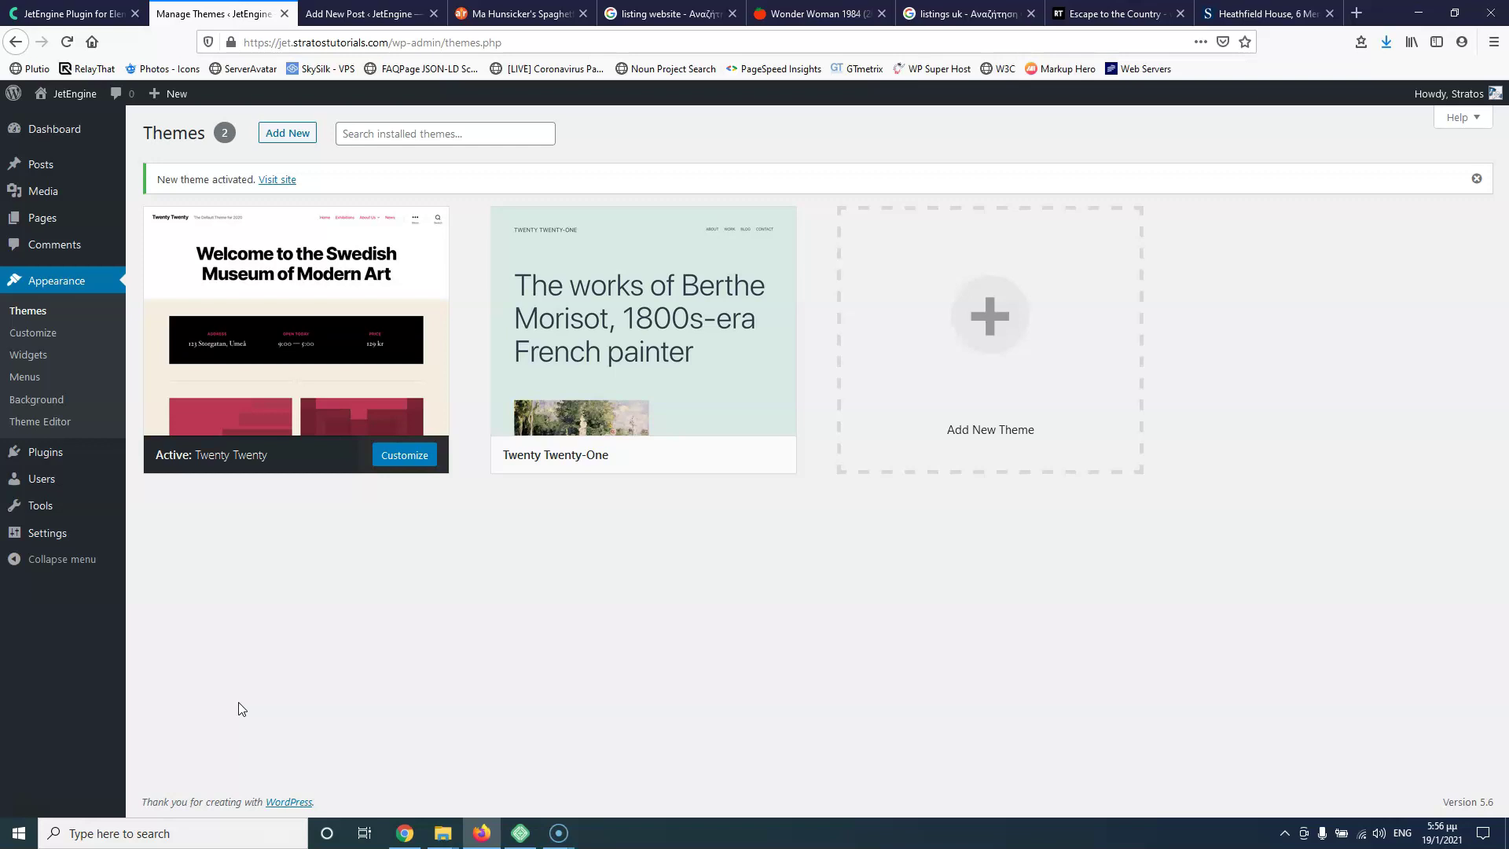
# Step: Go to the Crocoblock sign-in page from the JetEngine product page and log in with the prefilled account credentials
pyautogui.click(72, 13)
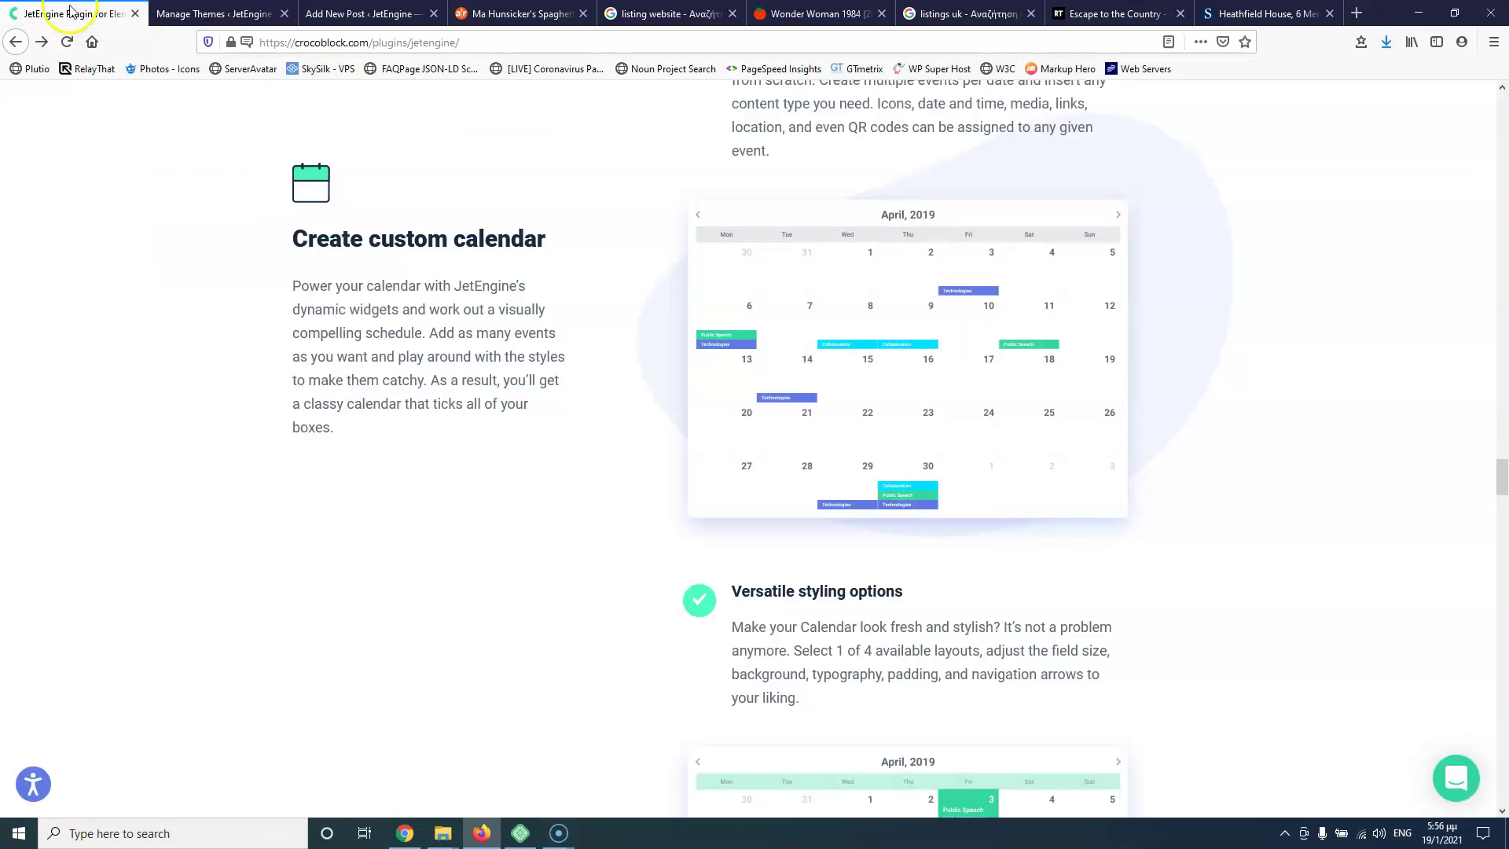
pyautogui.scroll(5, 160, 257)
pyautogui.scroll(15, 166, 258)
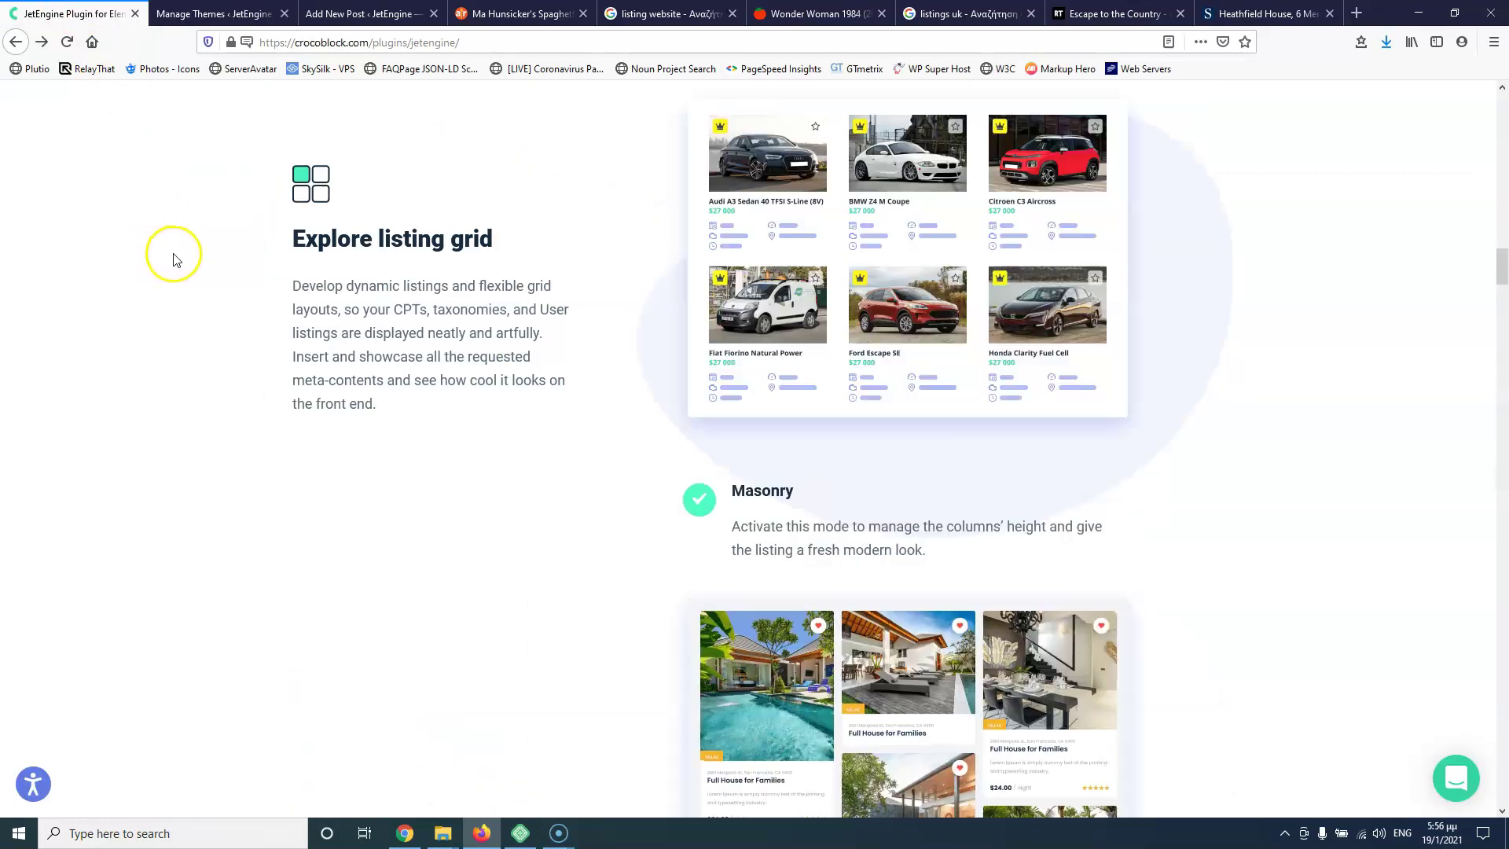
pyautogui.scroll(10, 176, 255)
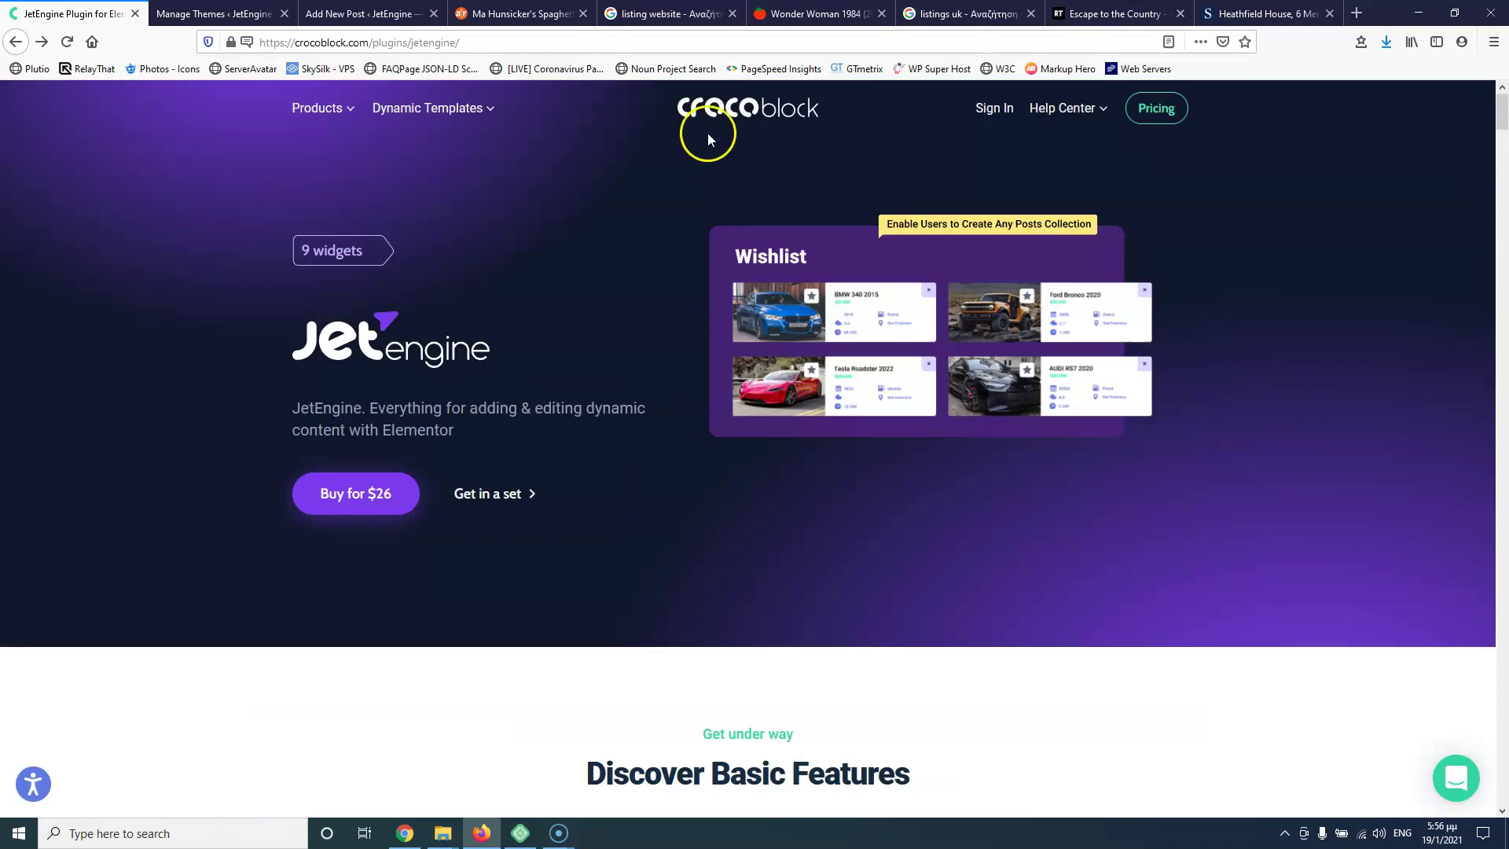
pyautogui.click(993, 109)
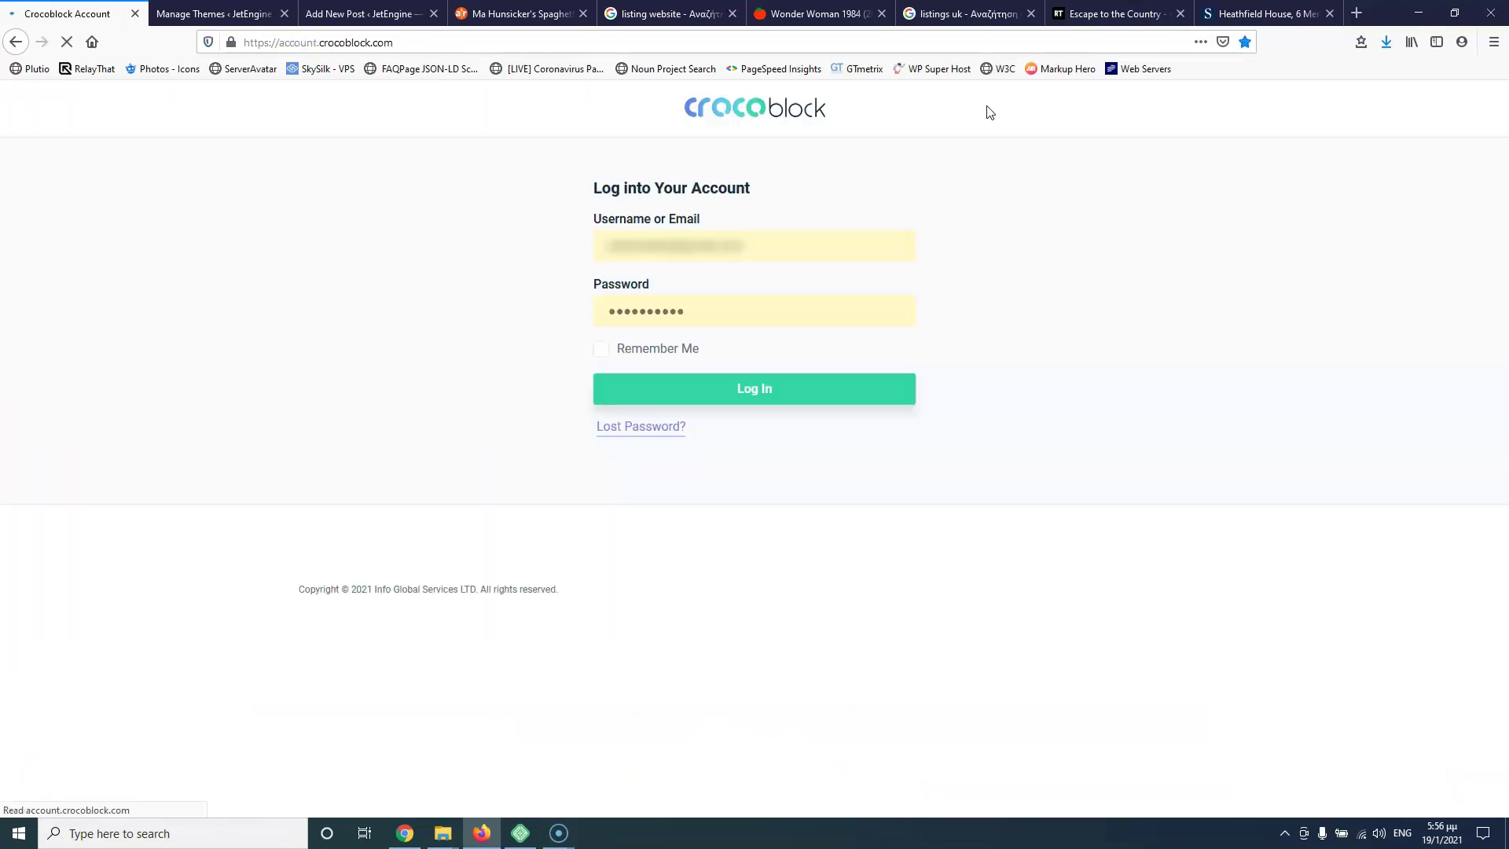
pyautogui.click(750, 389)
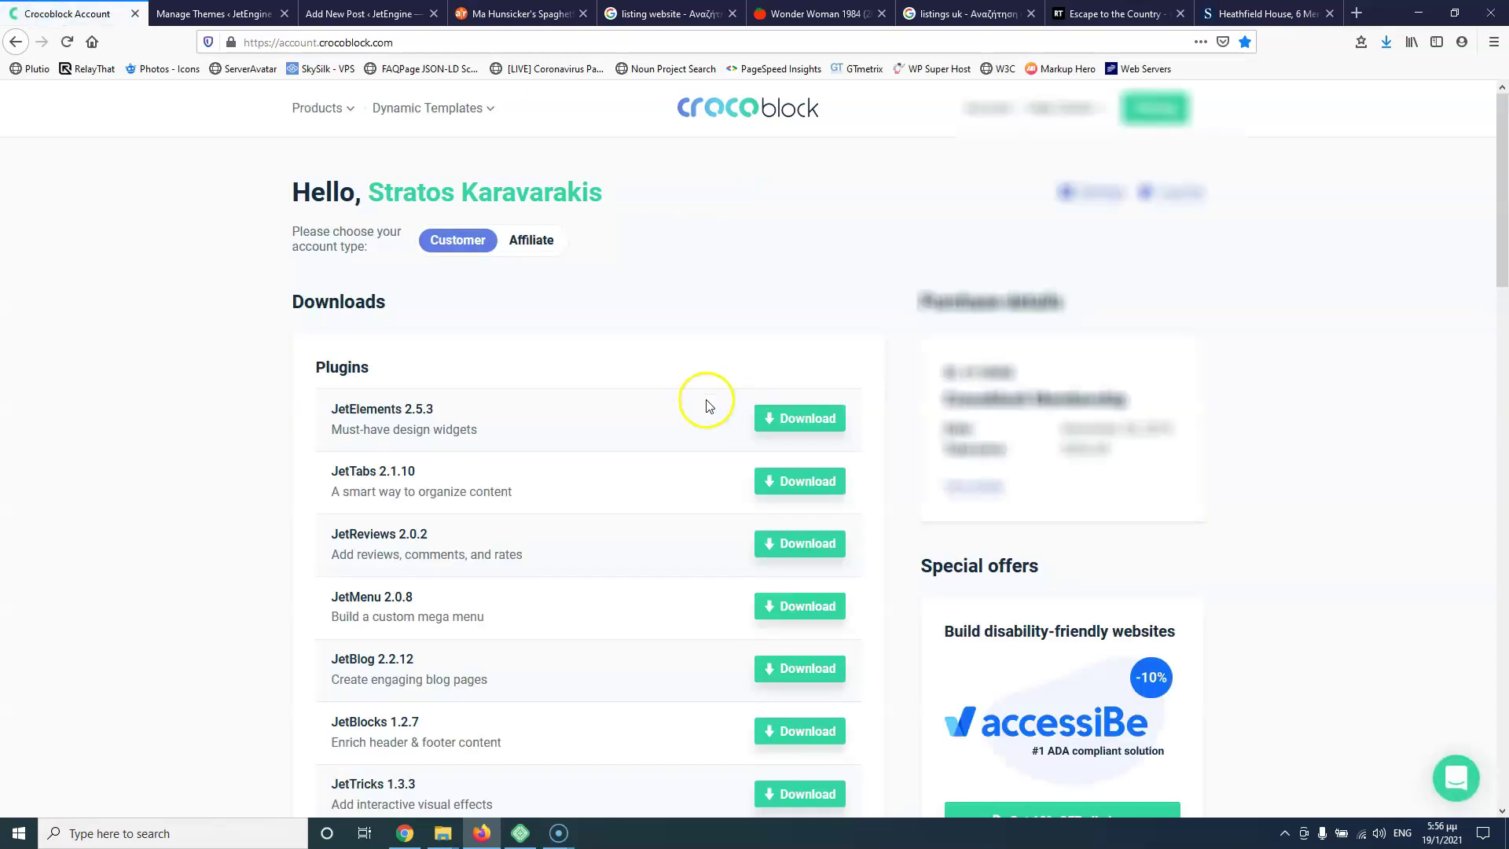
# Step: Download JetEngine 2.6.2 from the account's plugin list and save it as jet-engine.zip in the Croco folder, replacing the existing file
pyautogui.scroll(-6, 440, 446)
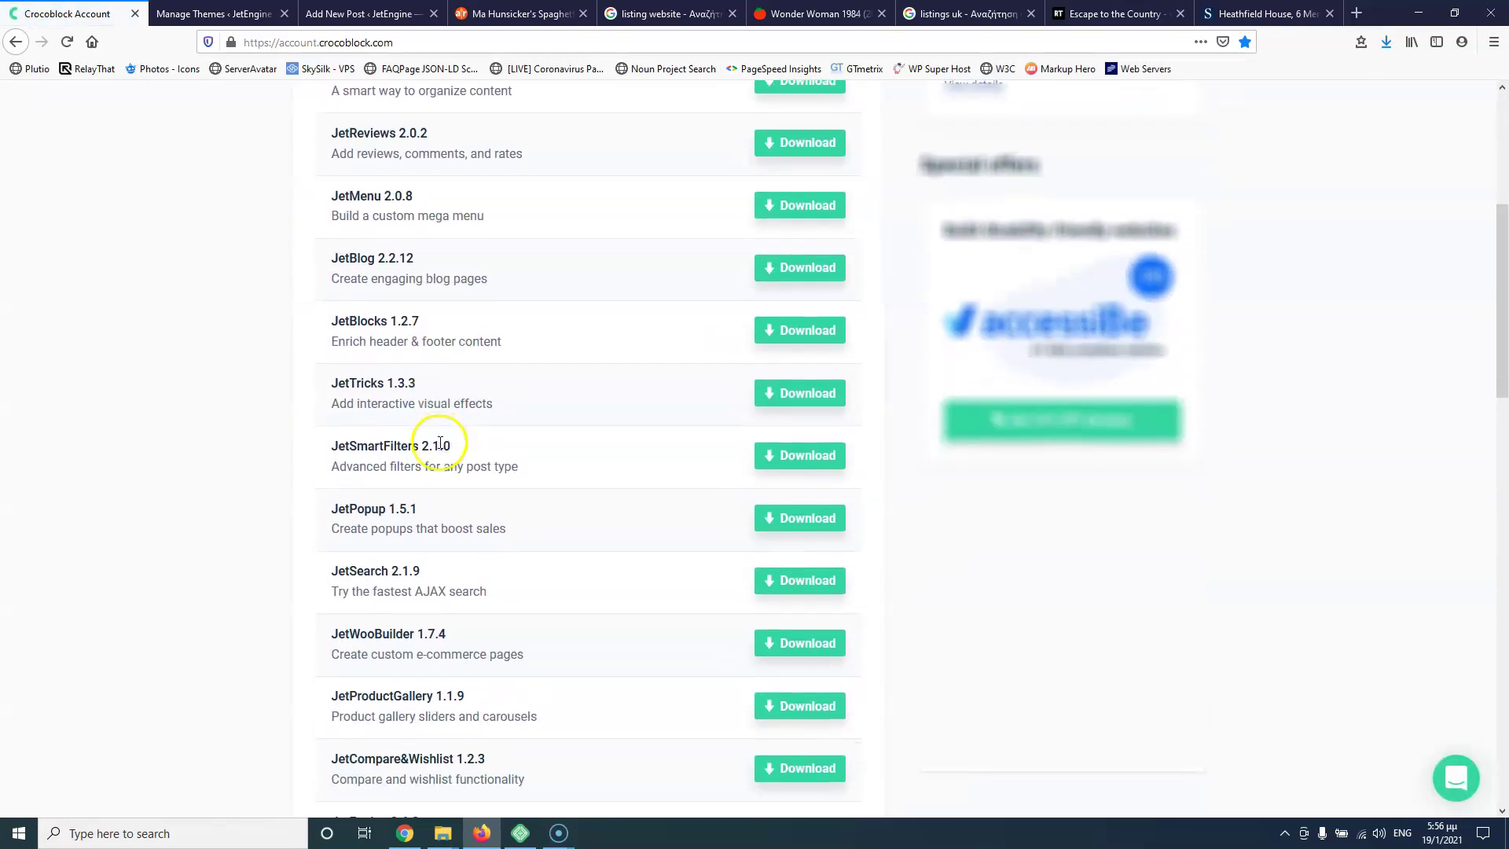
pyautogui.scroll(-2, 424, 445)
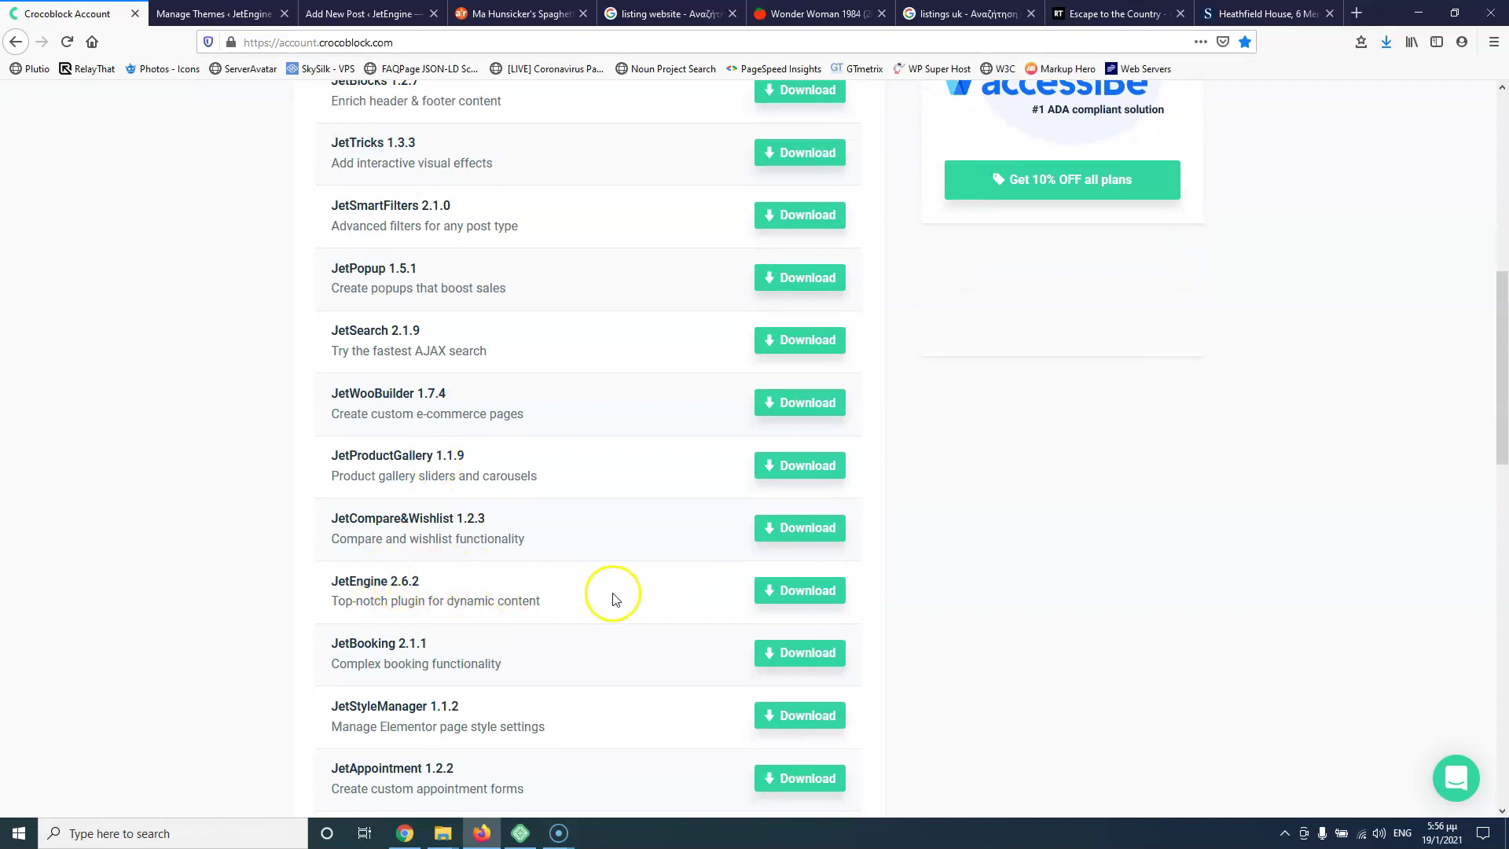
pyautogui.click(790, 597)
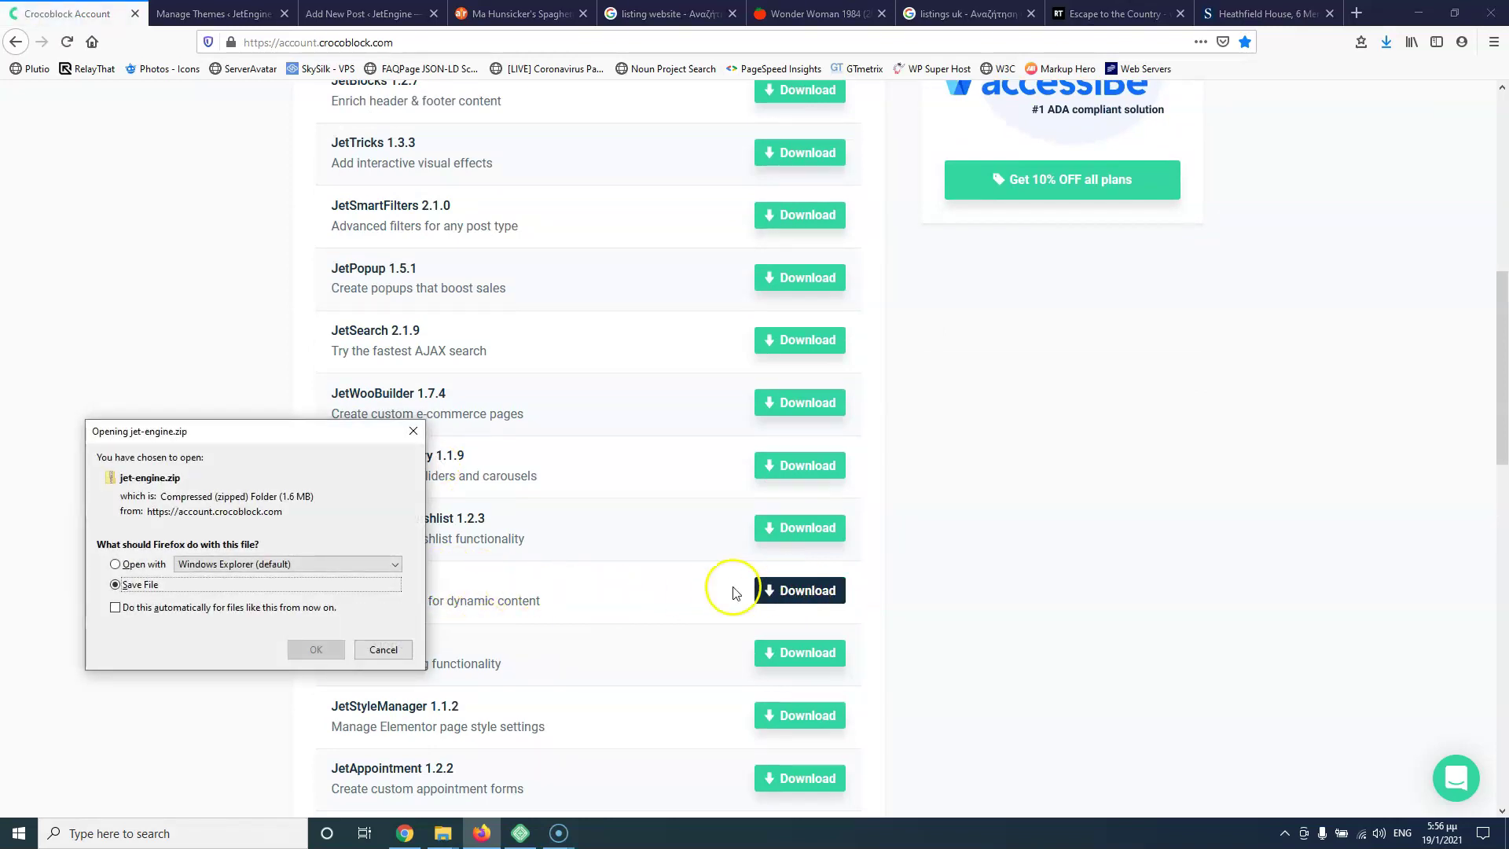
pyautogui.click(341, 650)
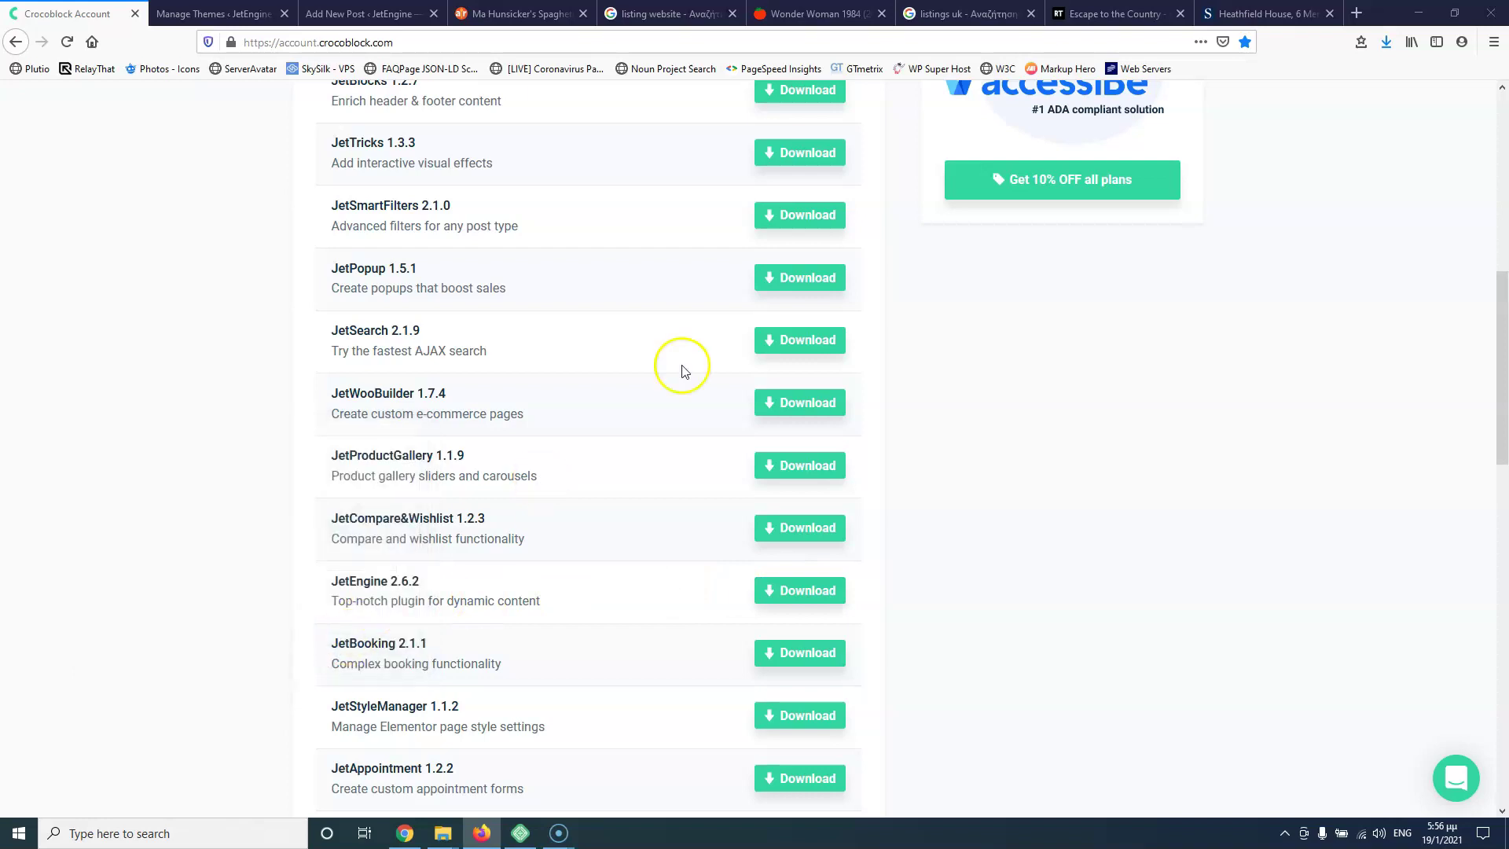
pyautogui.click(498, 350)
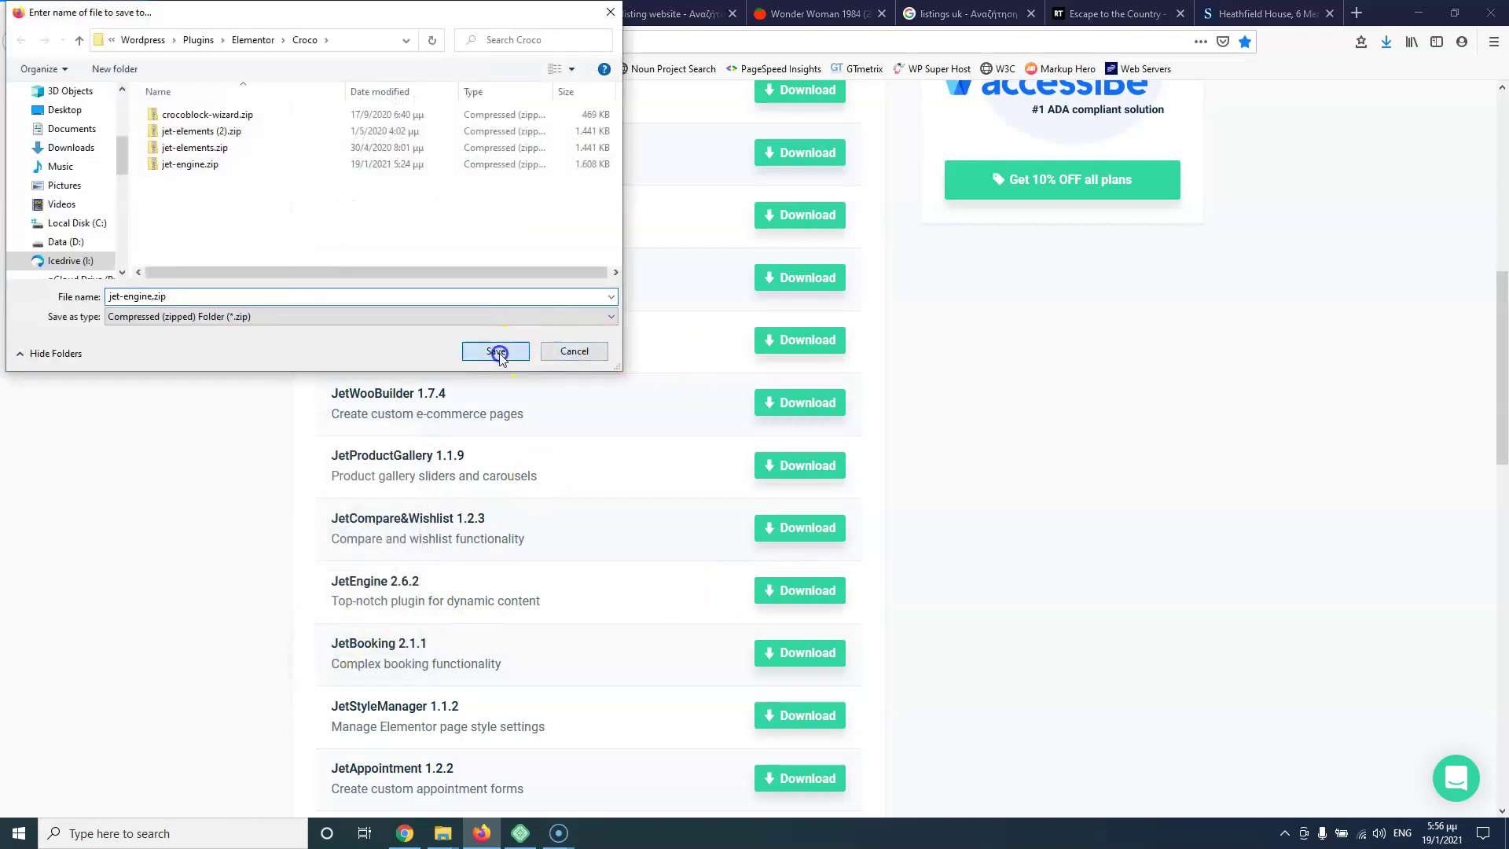
pyautogui.click(788, 416)
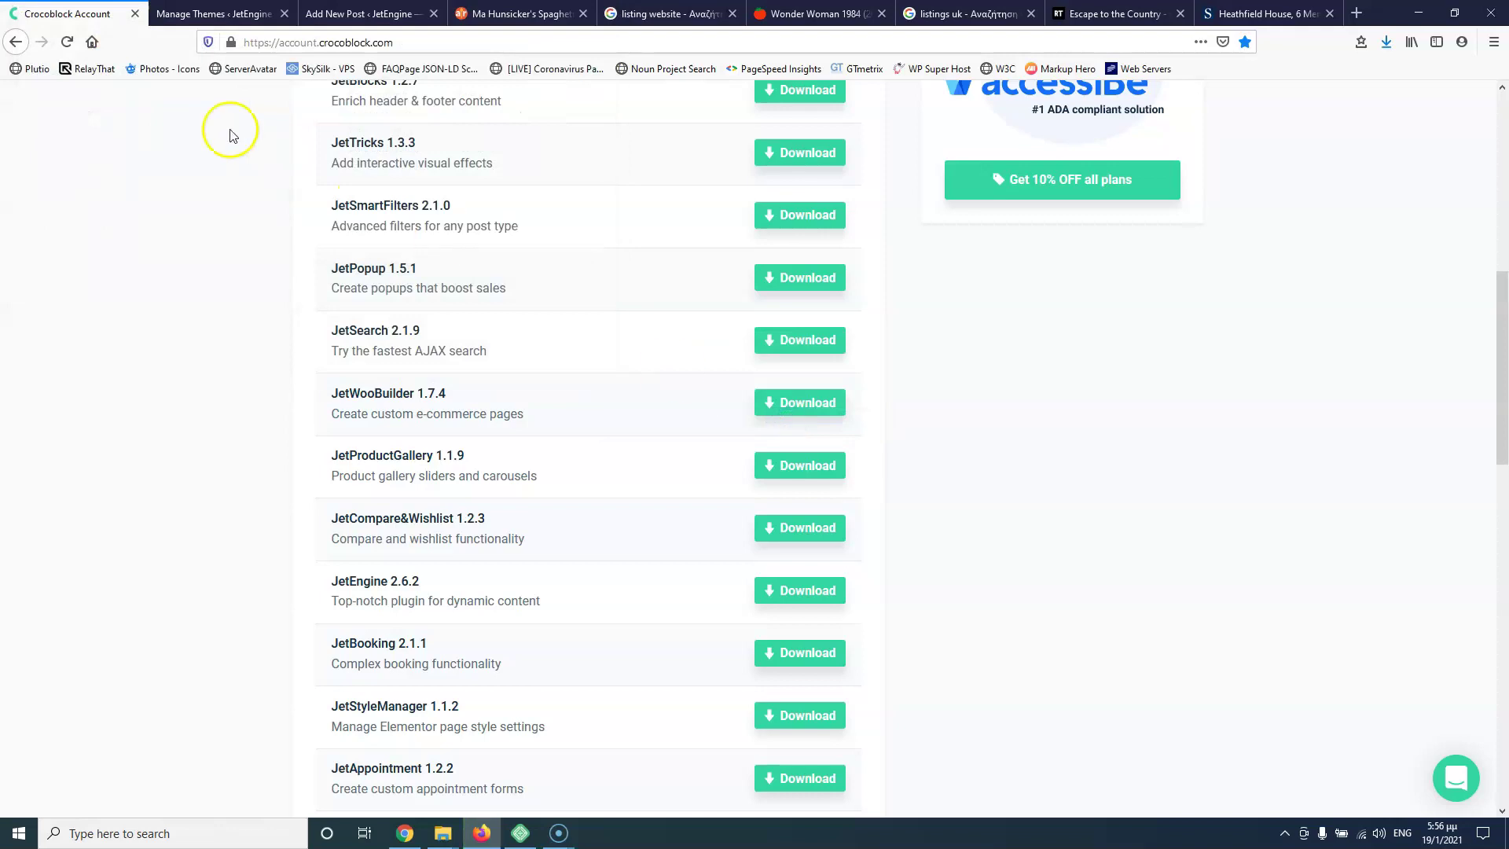
# Step: Set the WordPress site's permalink structure to Post name and save the changes
pyautogui.click(223, 16)
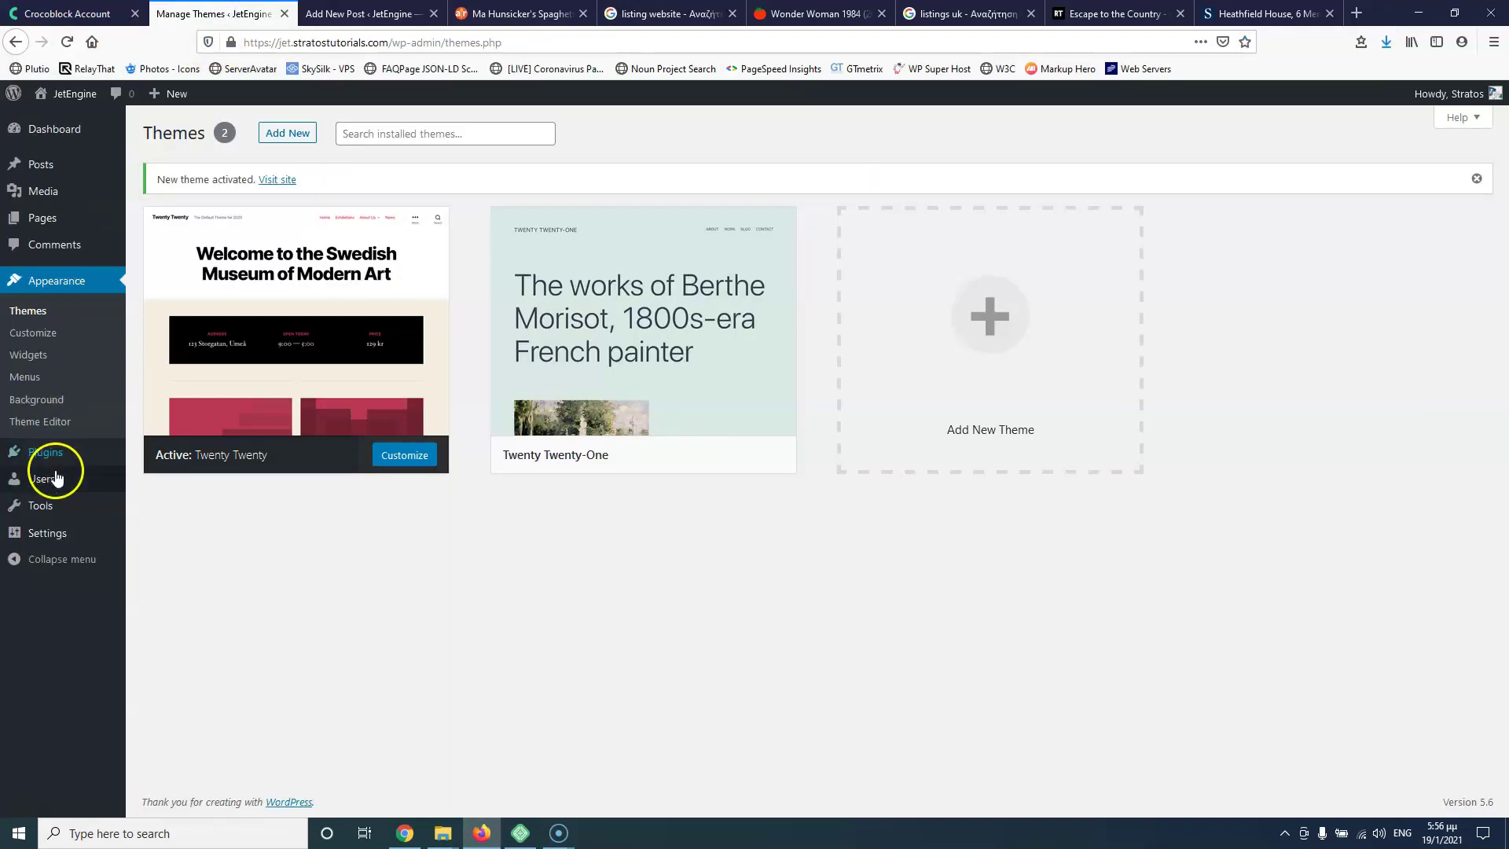
pyautogui.moveTo(60, 537)
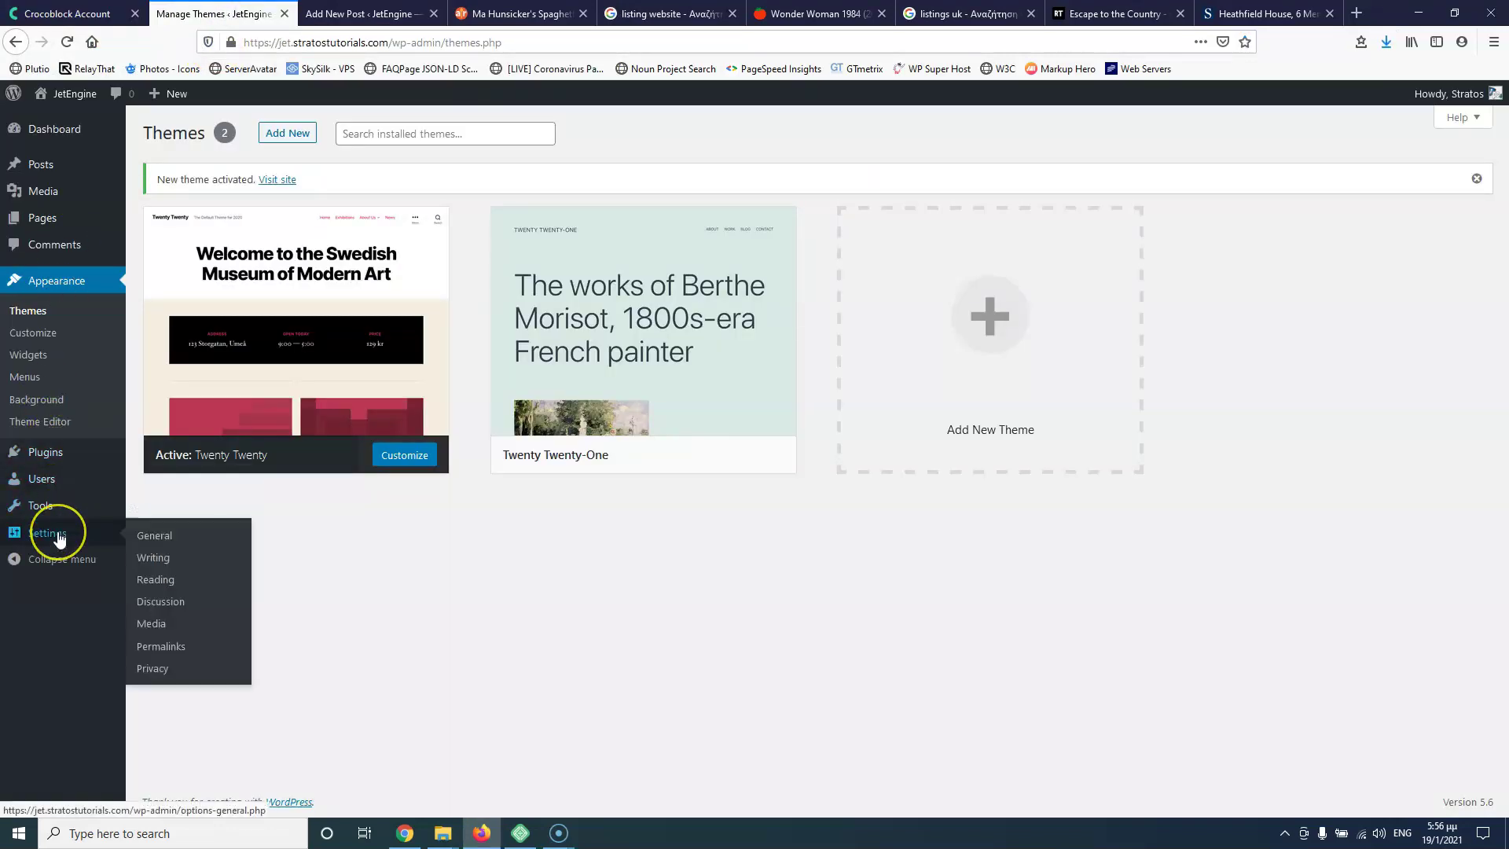
pyautogui.click(157, 624)
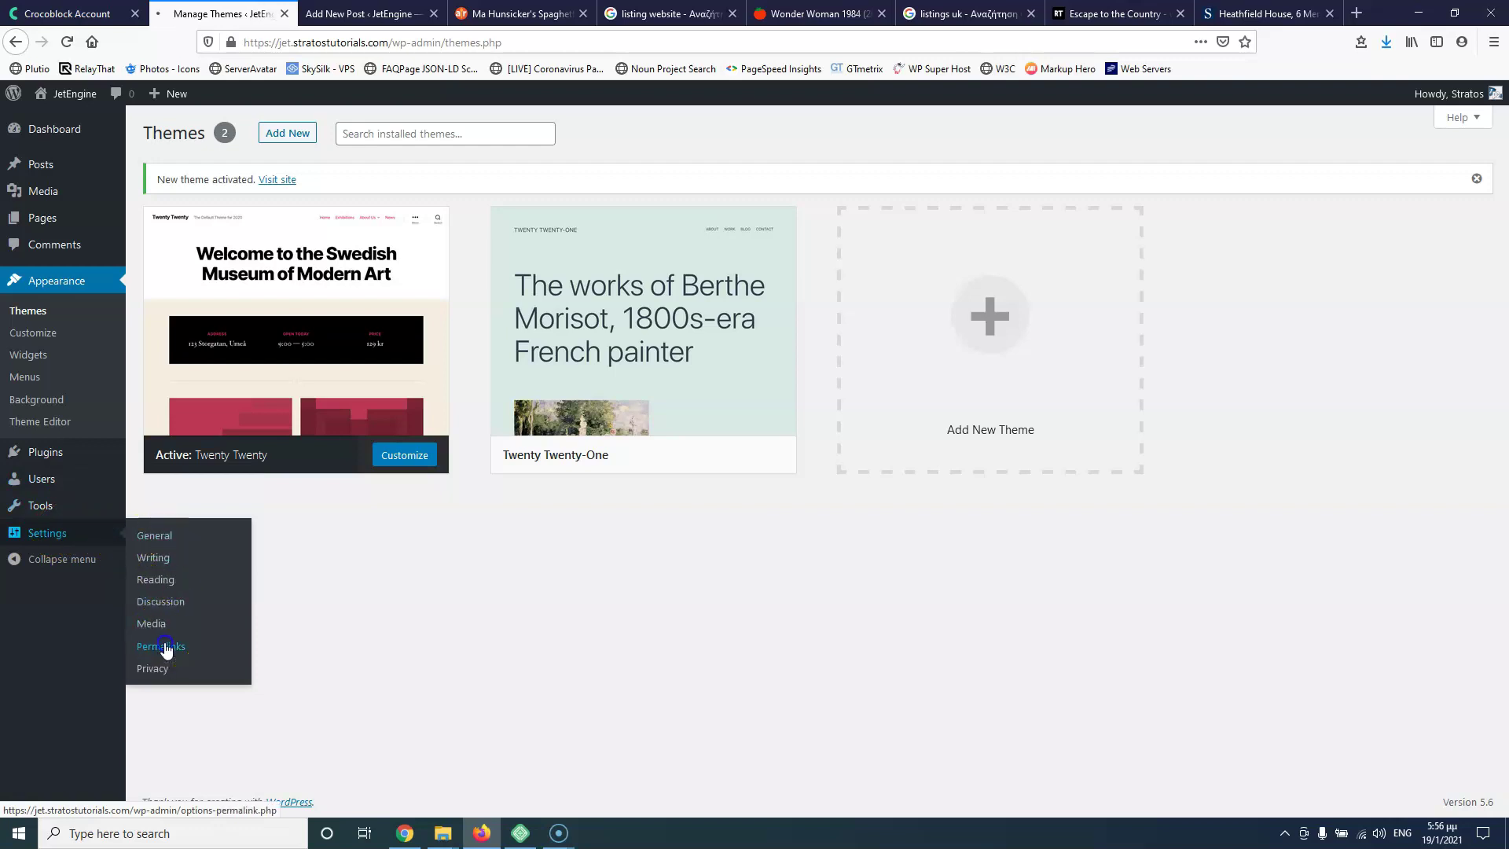
pyautogui.click(195, 645)
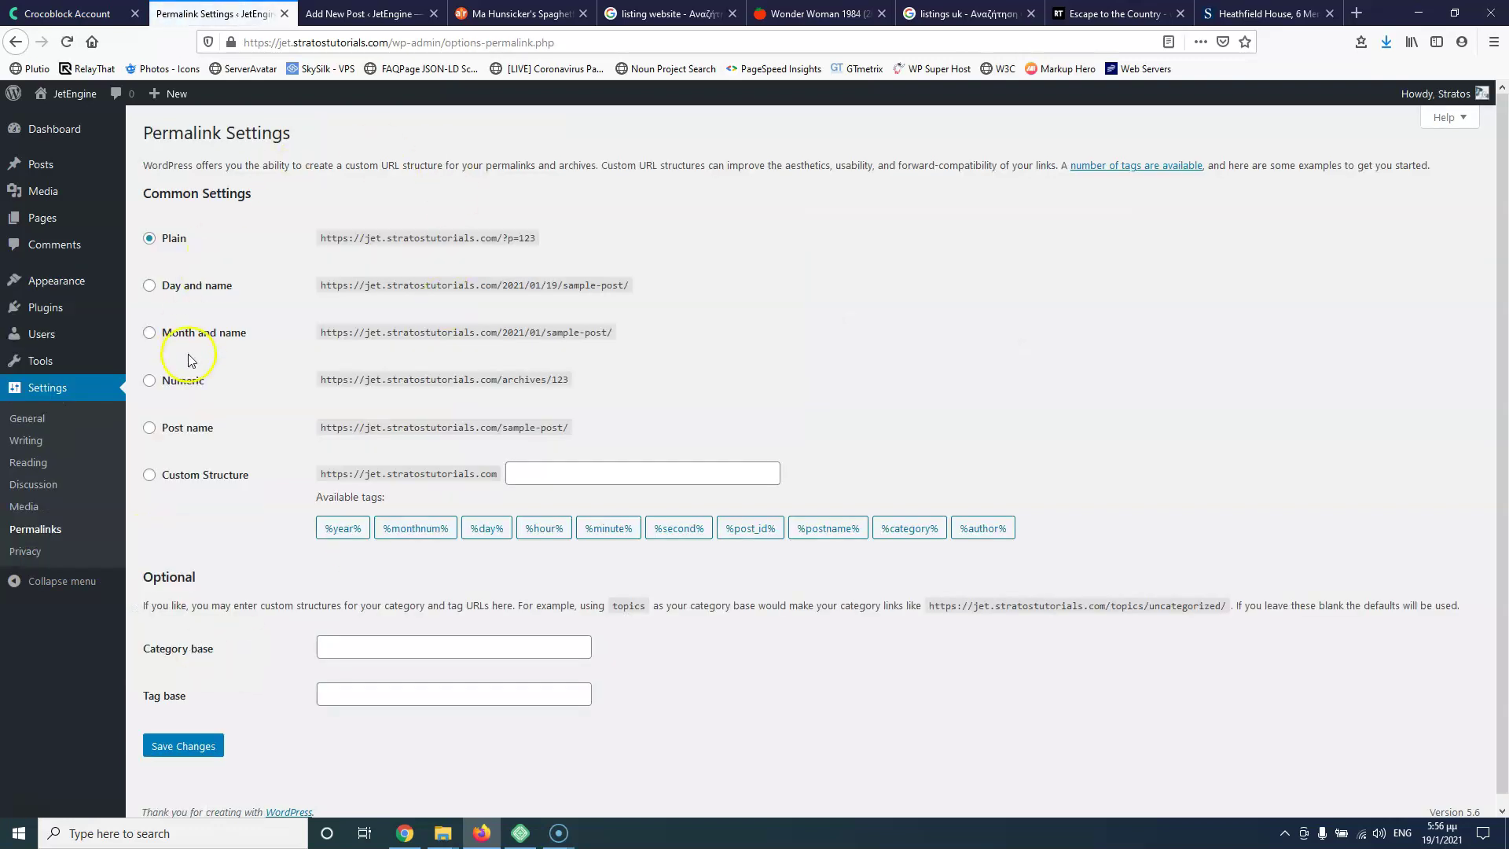
pyautogui.click(147, 430)
pyautogui.moveTo(573, 429); pyautogui.dragTo(330, 430)
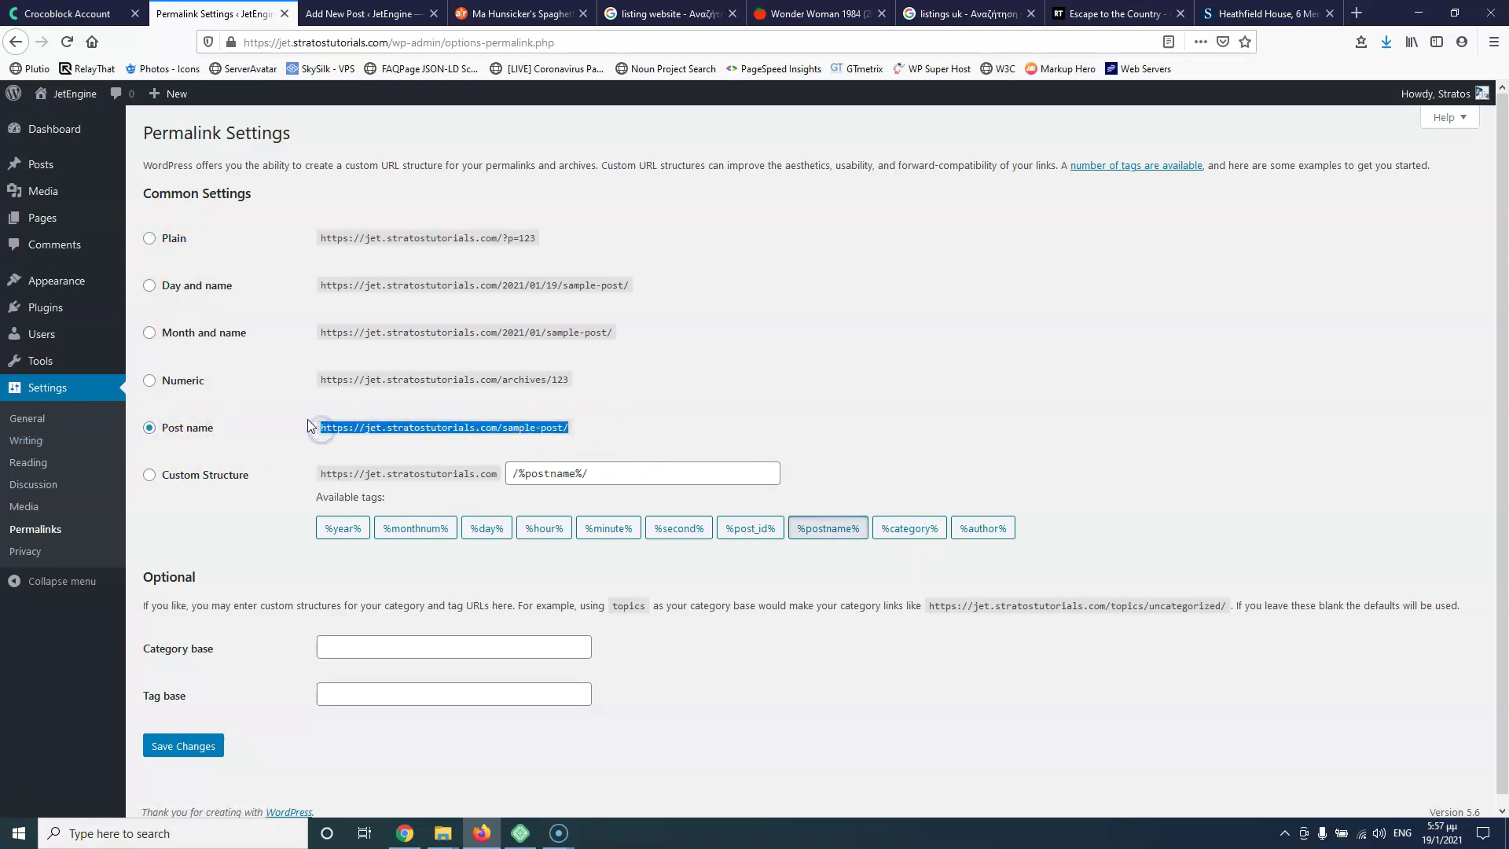
pyautogui.click(309, 425)
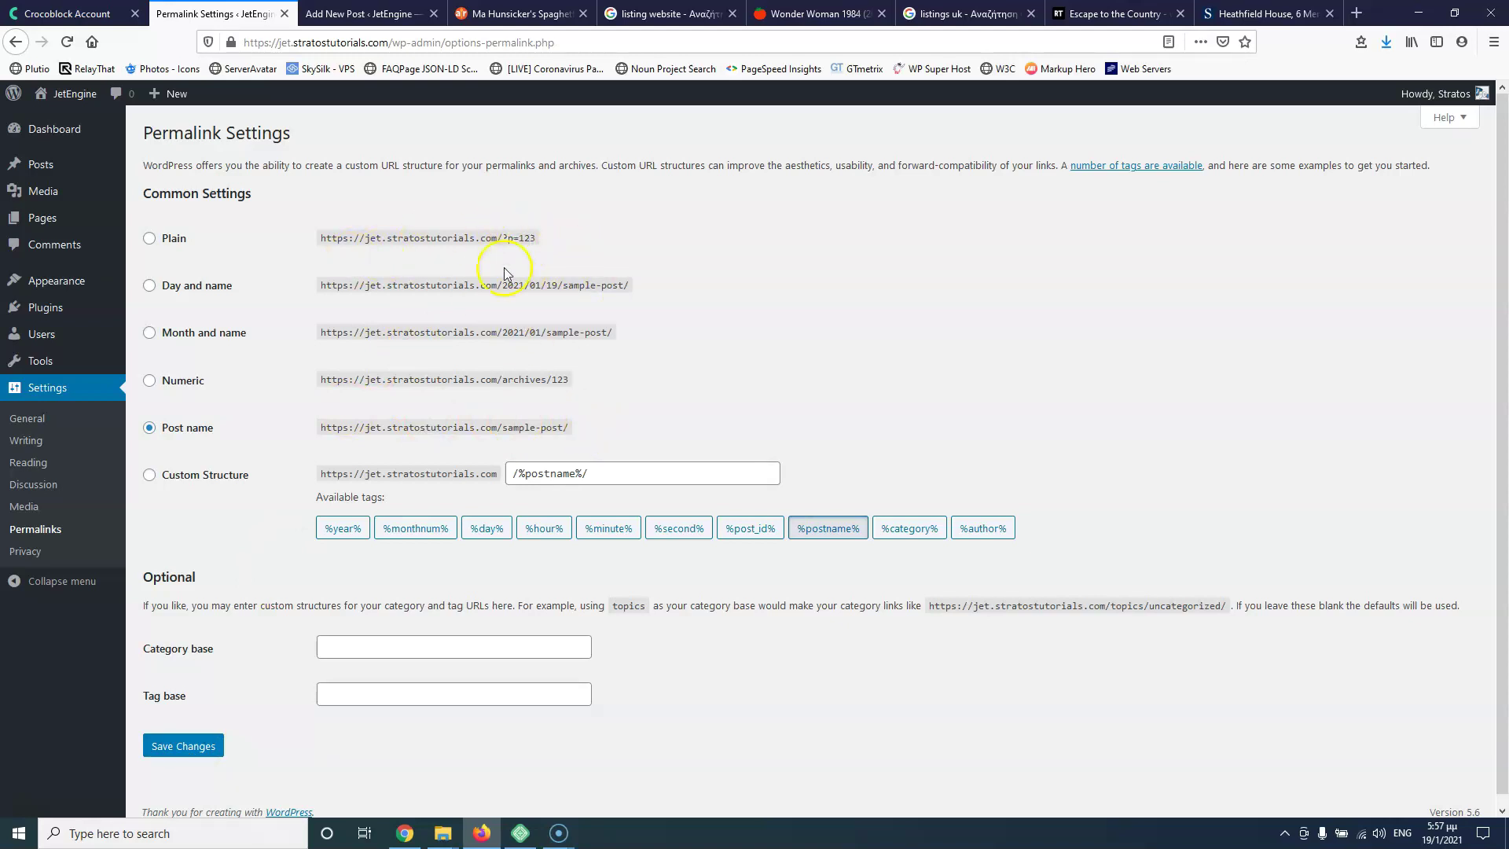
pyautogui.click(198, 747)
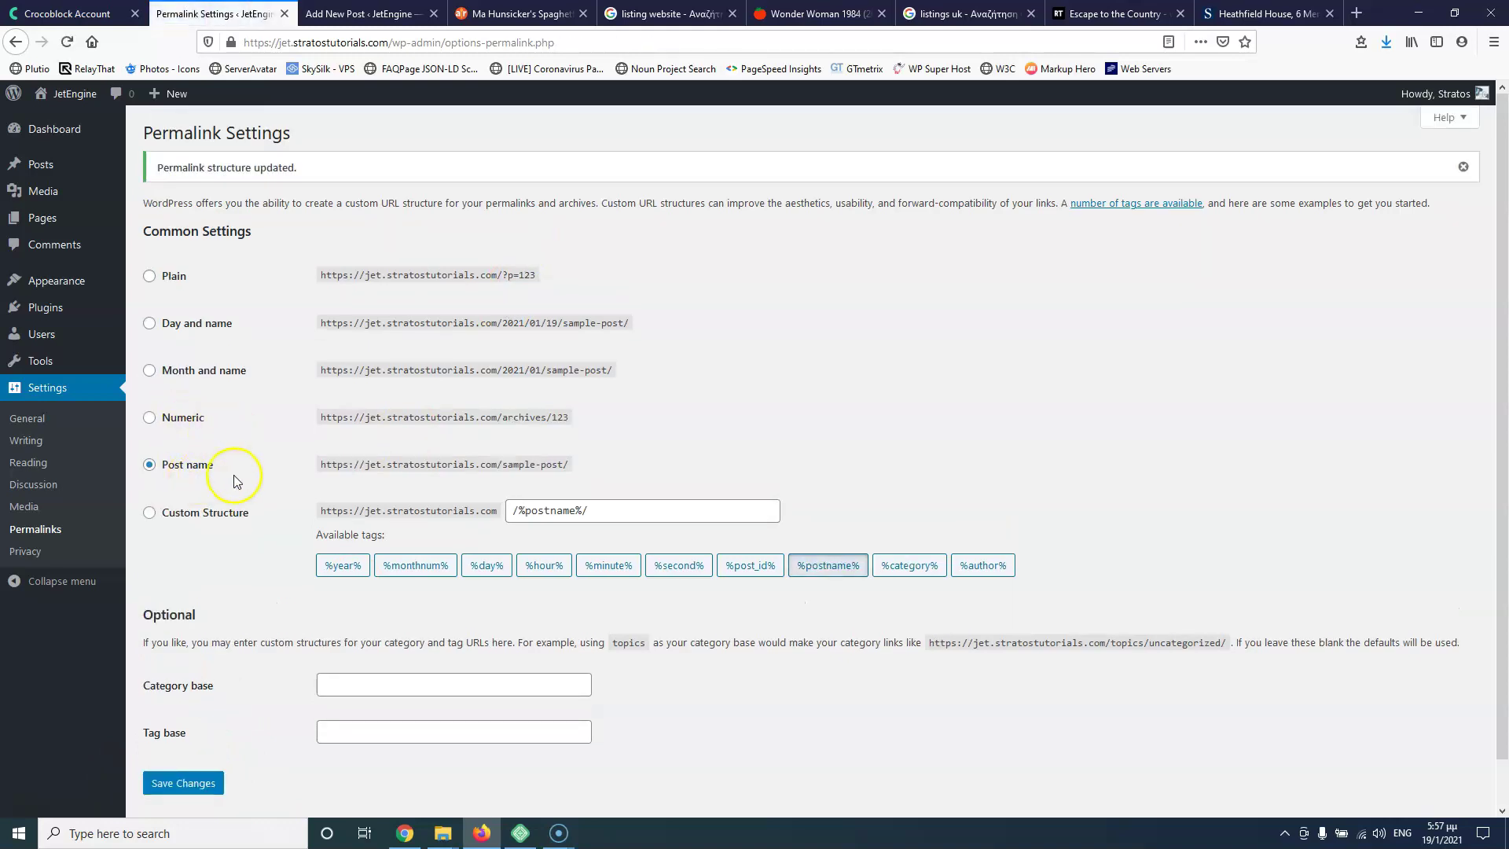
# Step: Install the JetEngine plugin on the WordPress site by uploading jet-engine.zip from the Croco folder, and activate it
pyautogui.moveTo(107, 233)
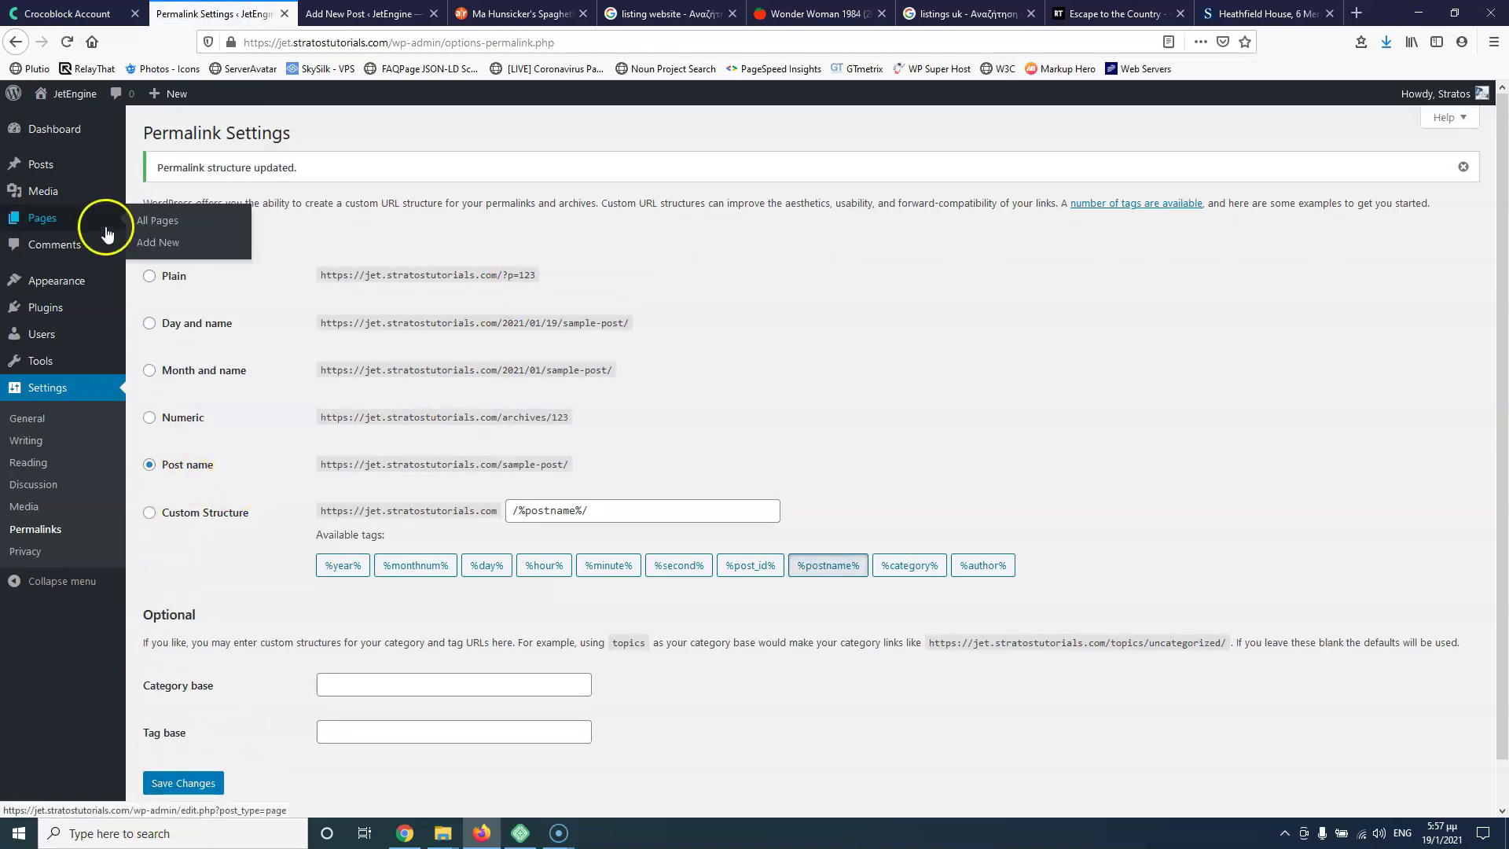
pyautogui.moveTo(55, 311)
pyautogui.click(165, 312)
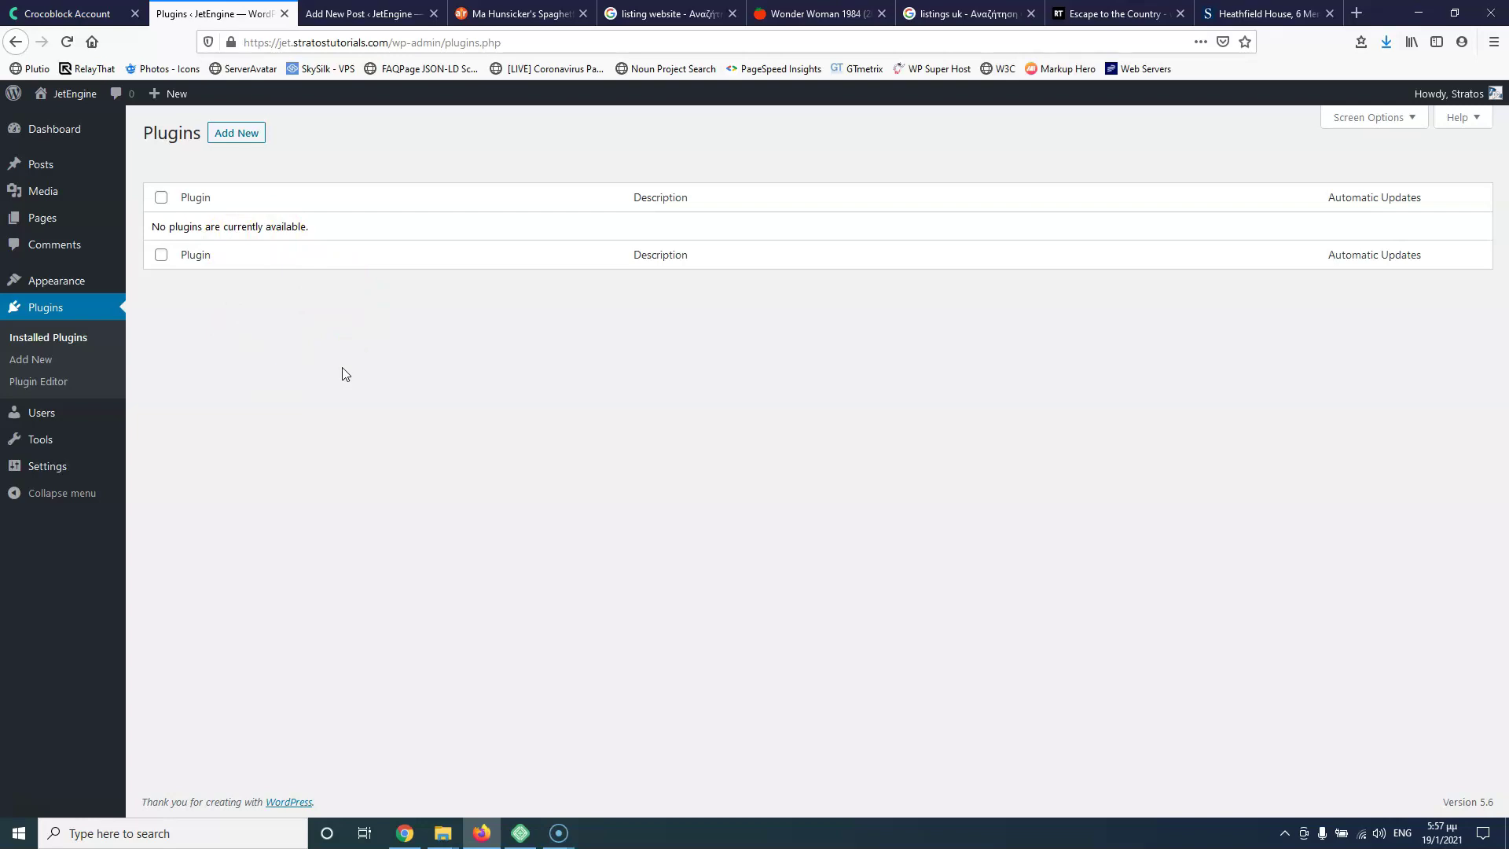
pyautogui.click(244, 135)
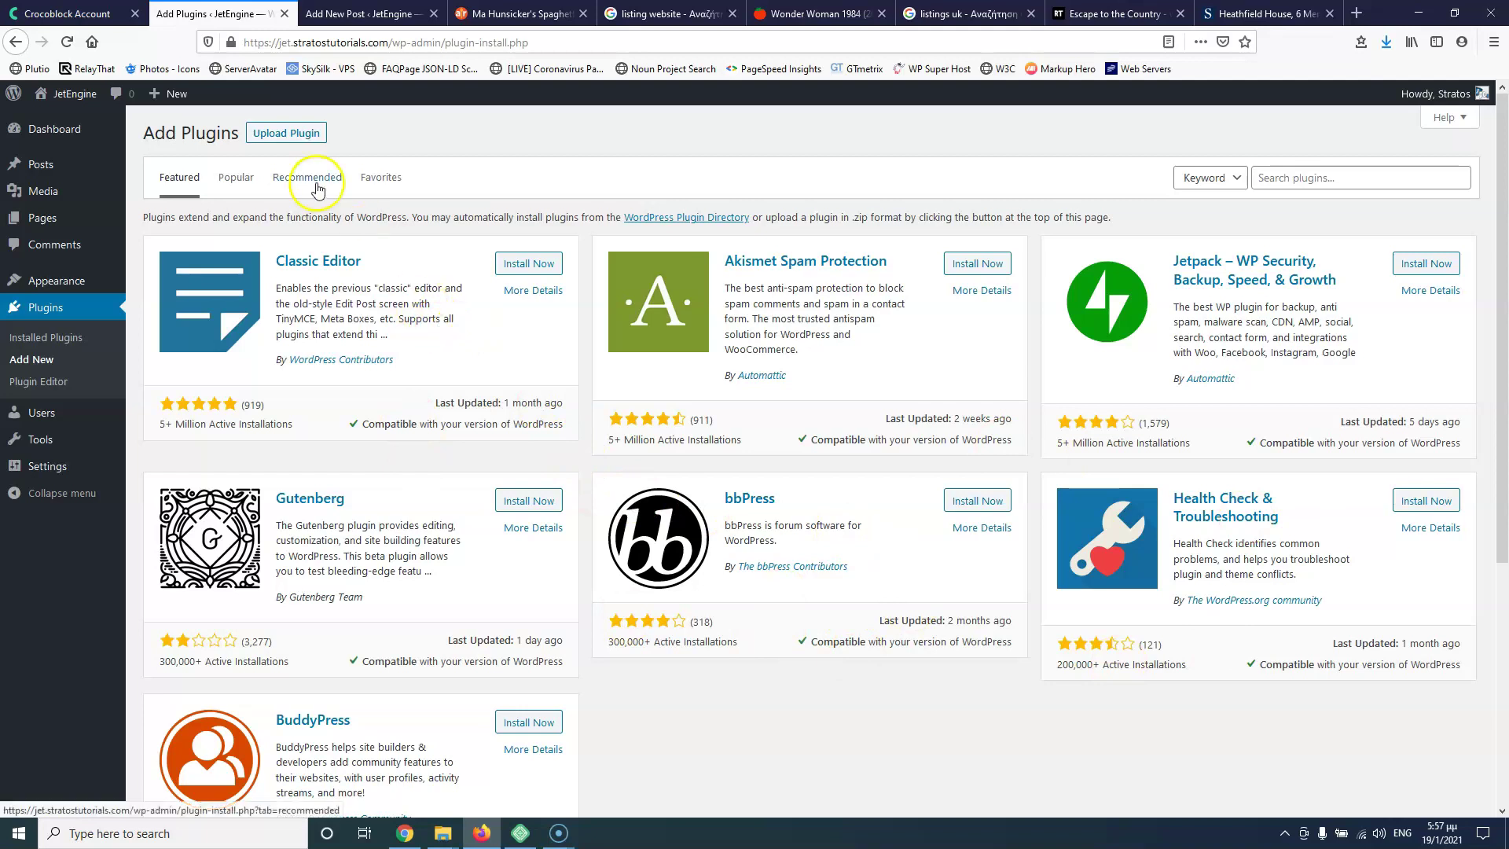
pyautogui.click(283, 134)
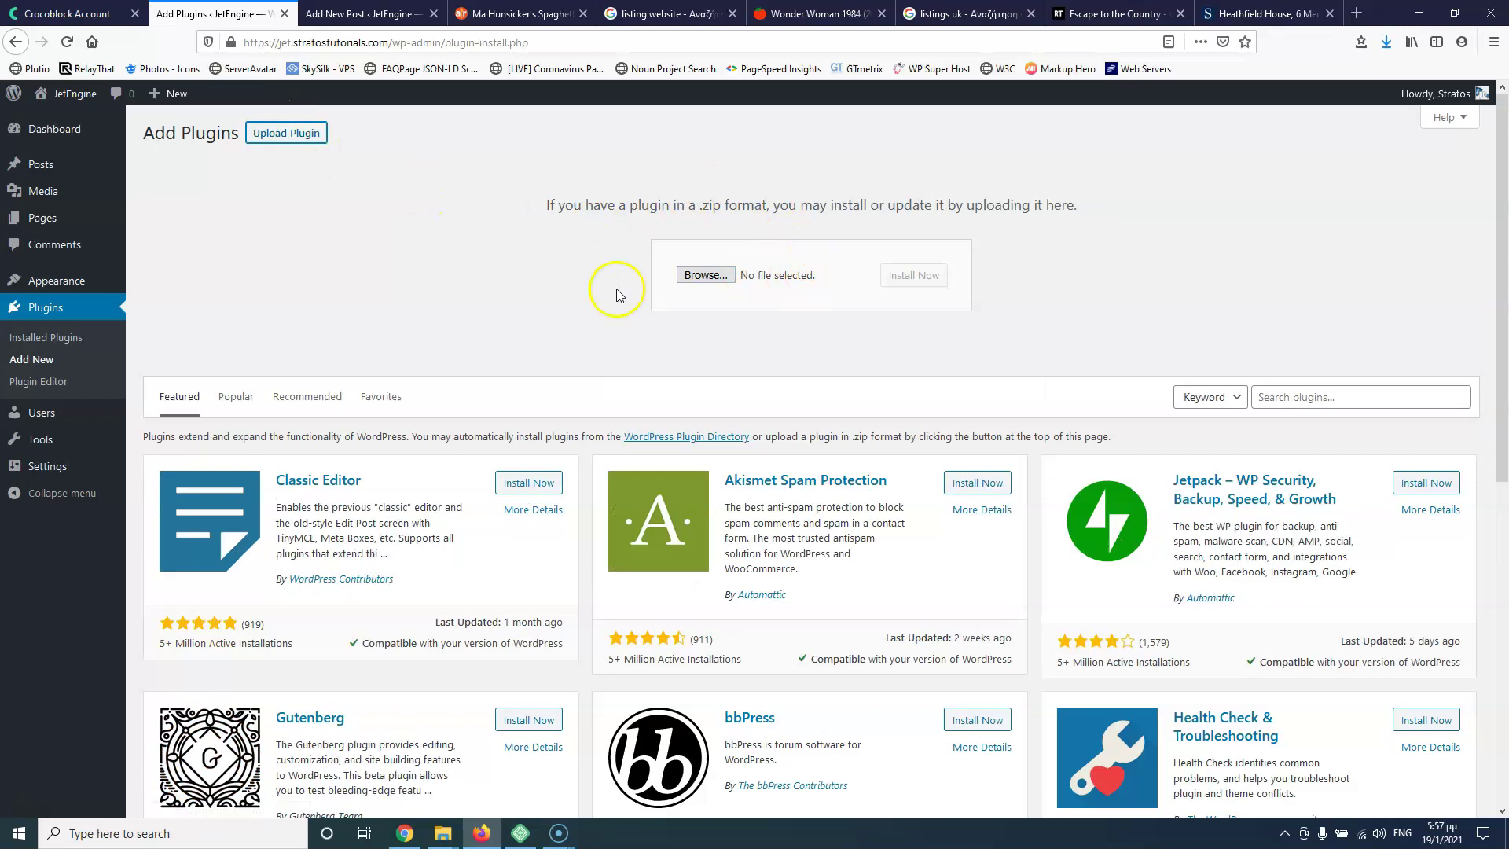
pyautogui.click(707, 277)
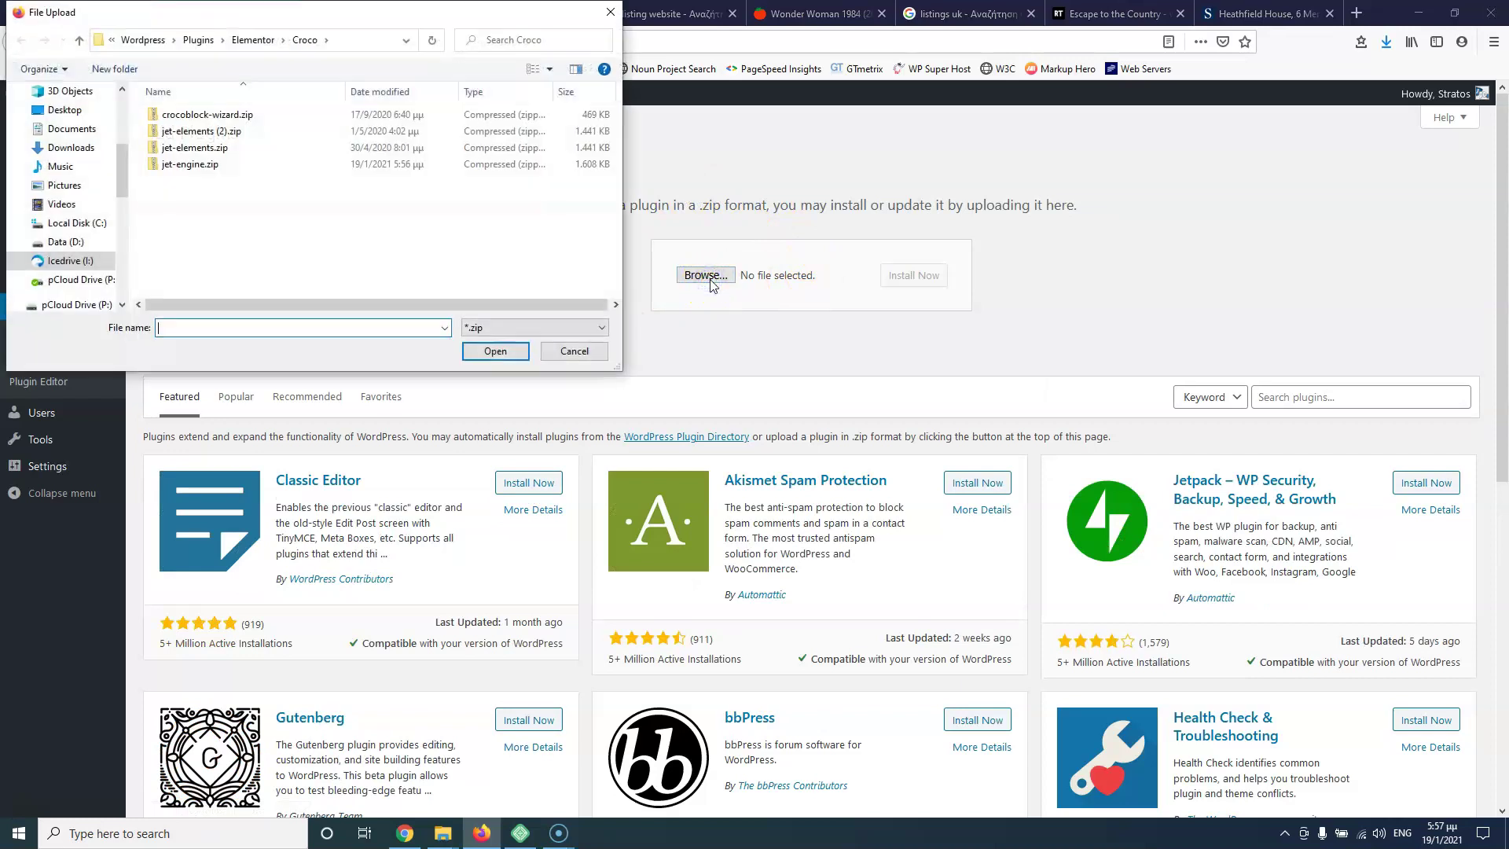
pyautogui.doubleClick(189, 166)
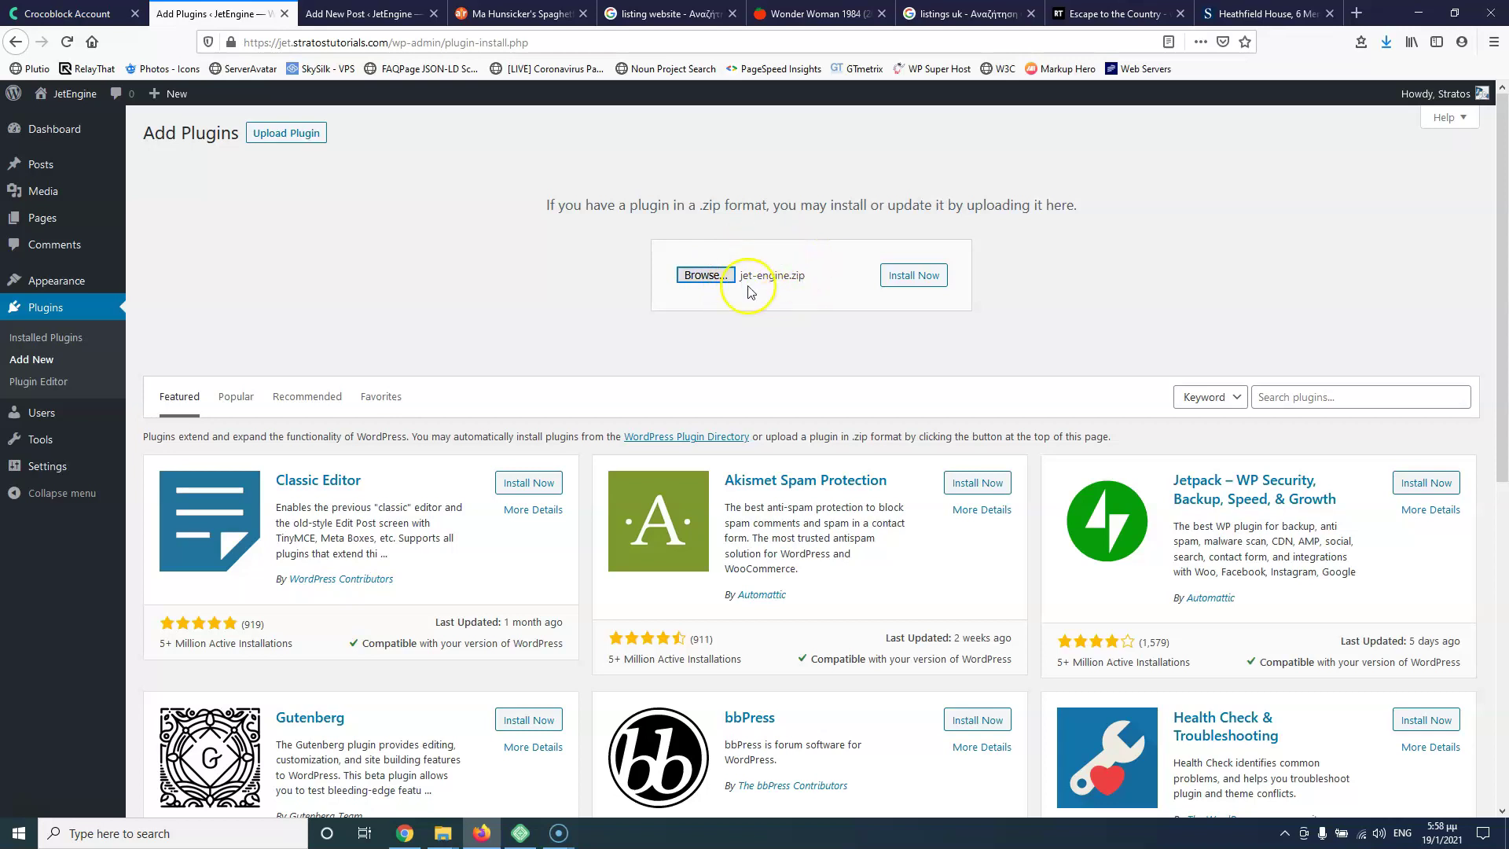
pyautogui.click(913, 277)
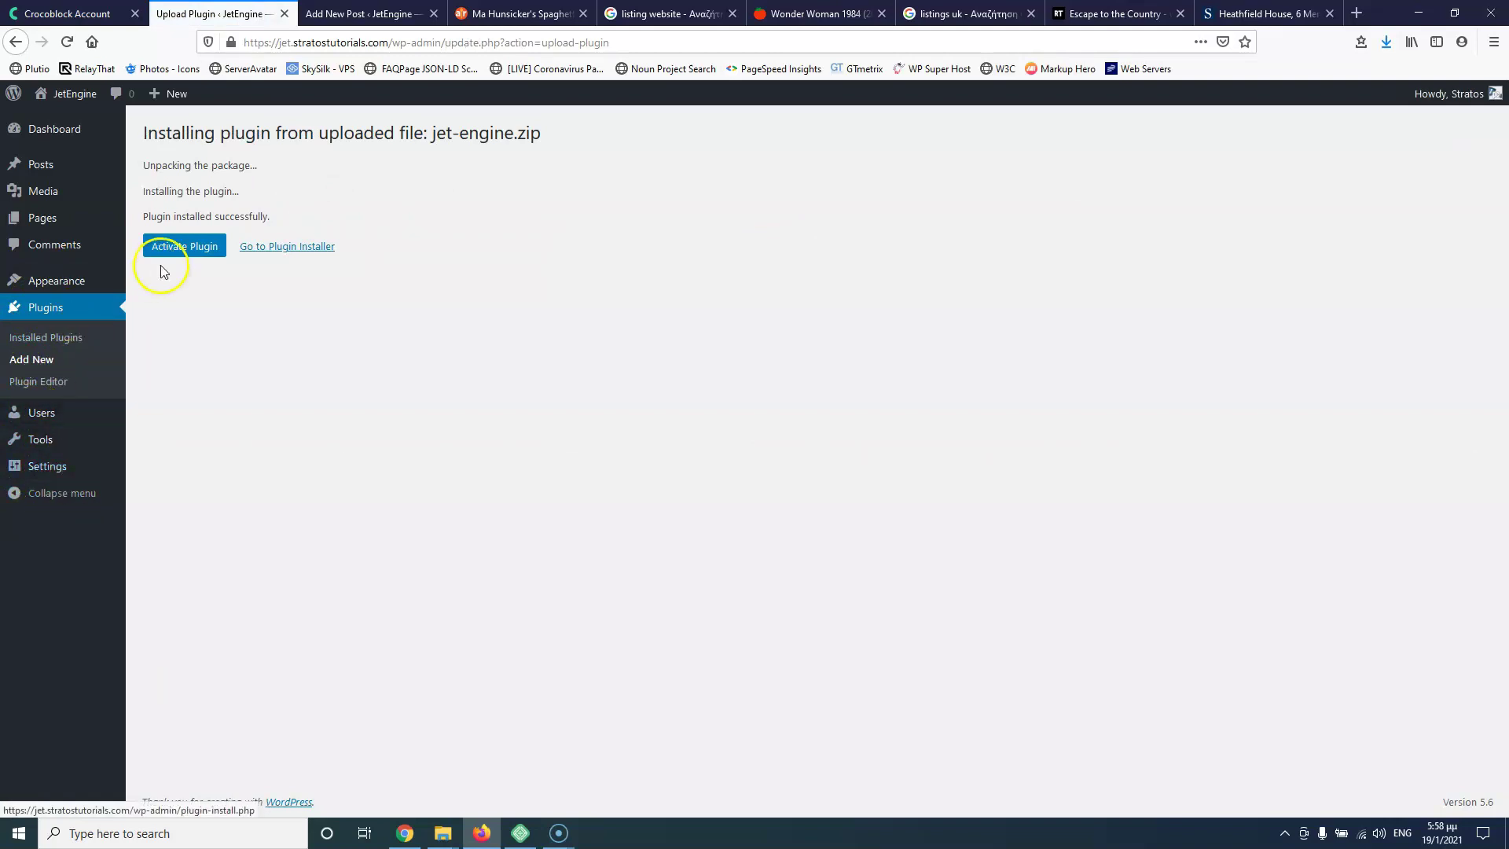
pyautogui.click(191, 250)
# Step: Look through the Modules, Skins Manager and Shortcode Generator sections of the JetEngine dashboard
pyautogui.moveTo(55, 478)
pyautogui.moveTo(63, 528)
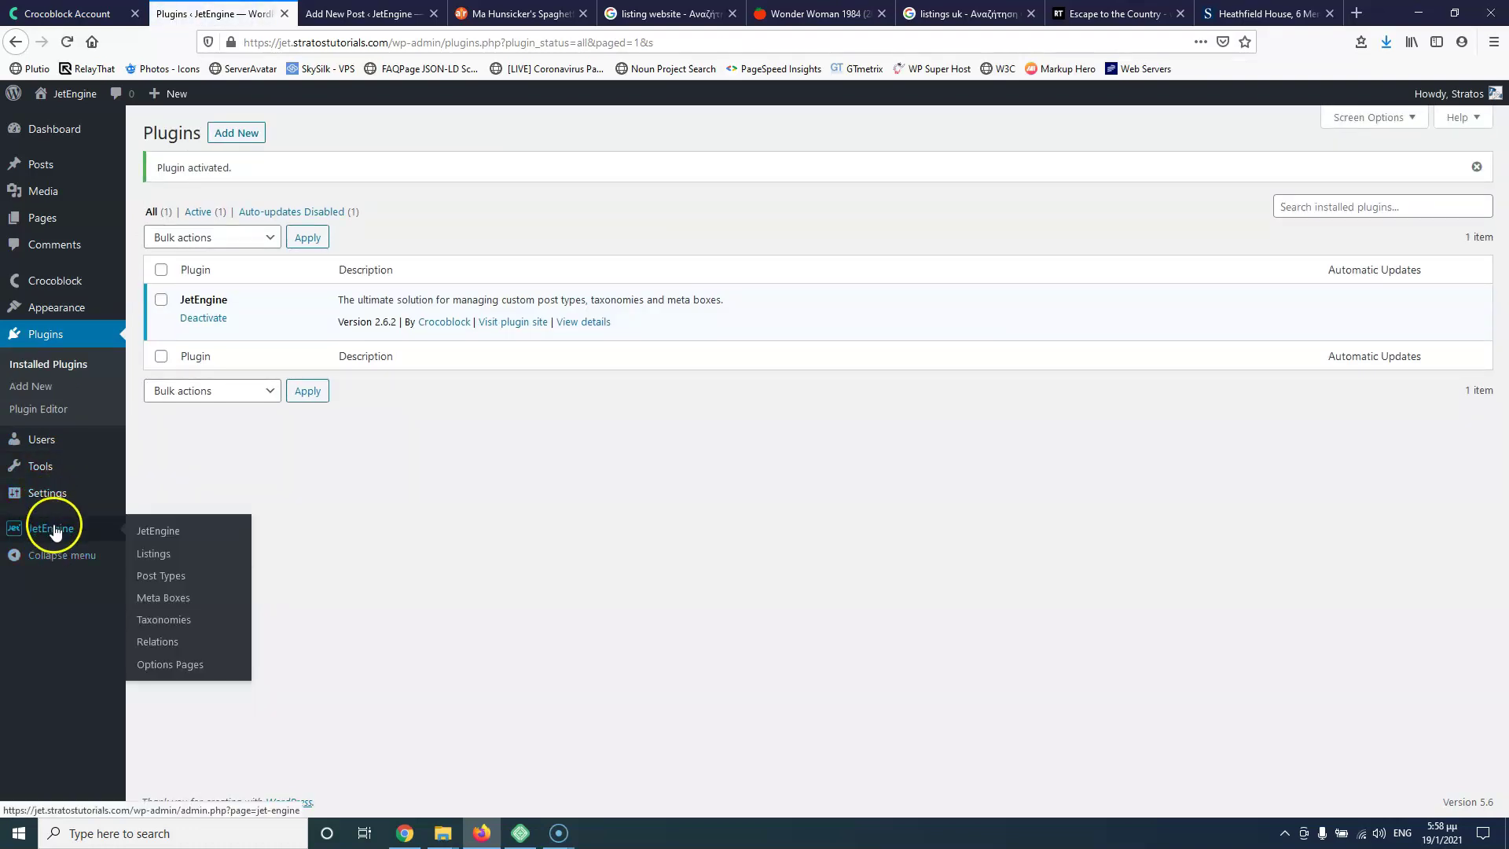
pyautogui.click(148, 529)
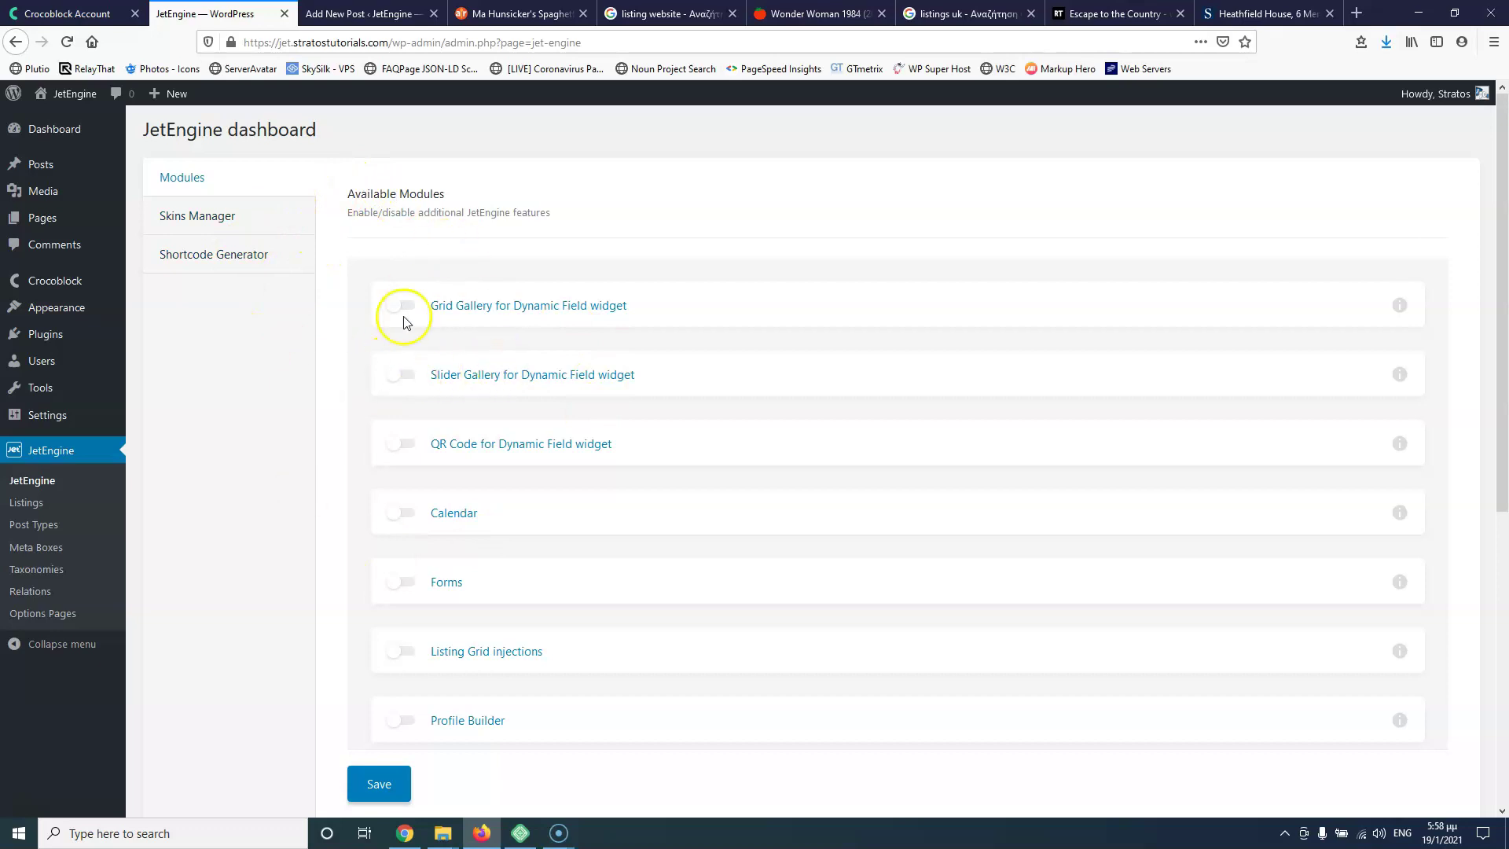
pyautogui.scroll(-5, 530, 480)
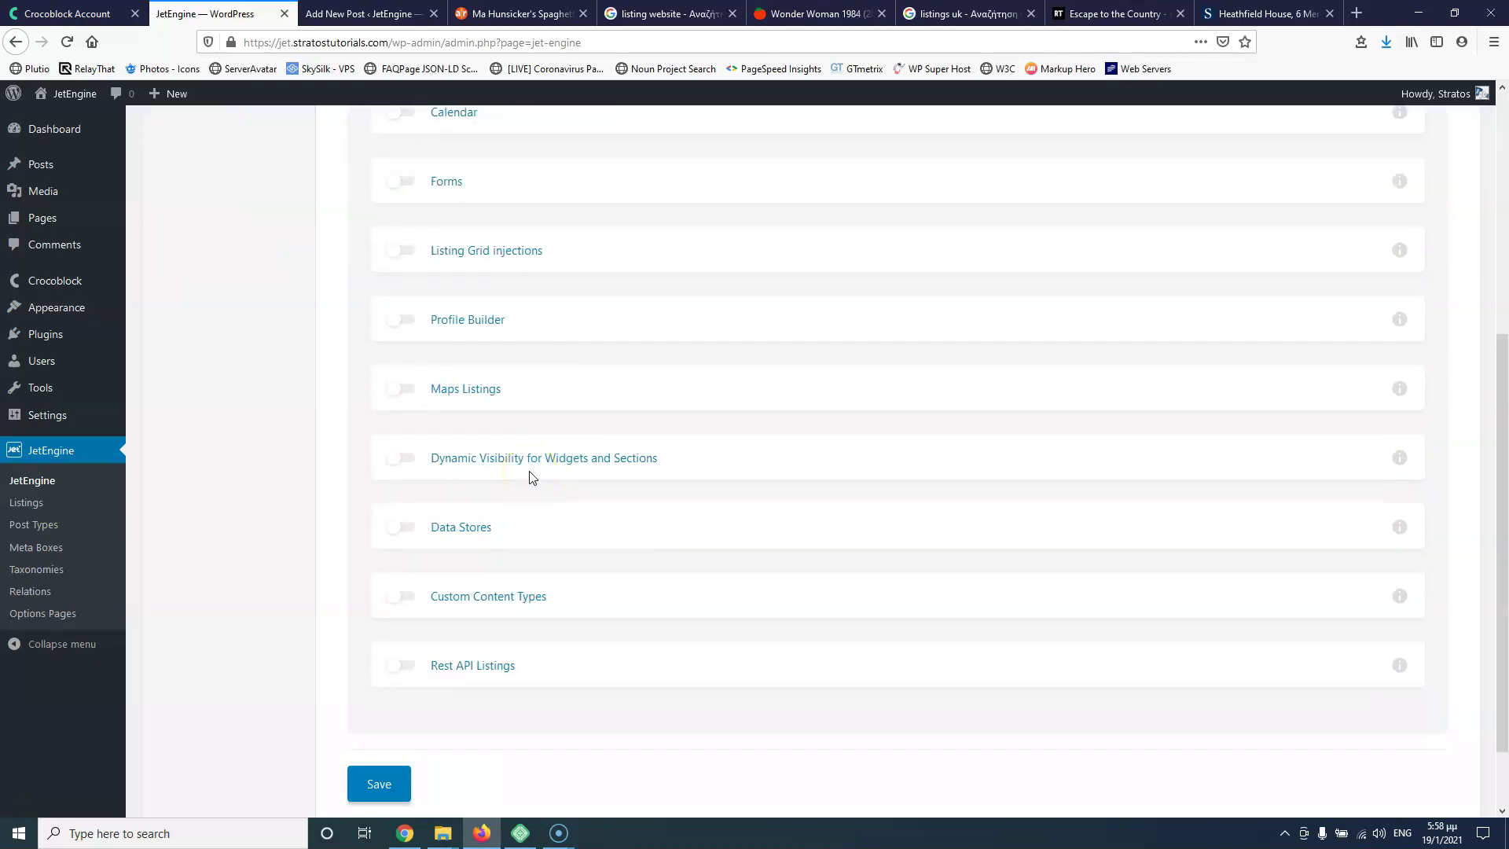
pyautogui.scroll(5, 529, 477)
pyautogui.scroll(-2, 594, 467)
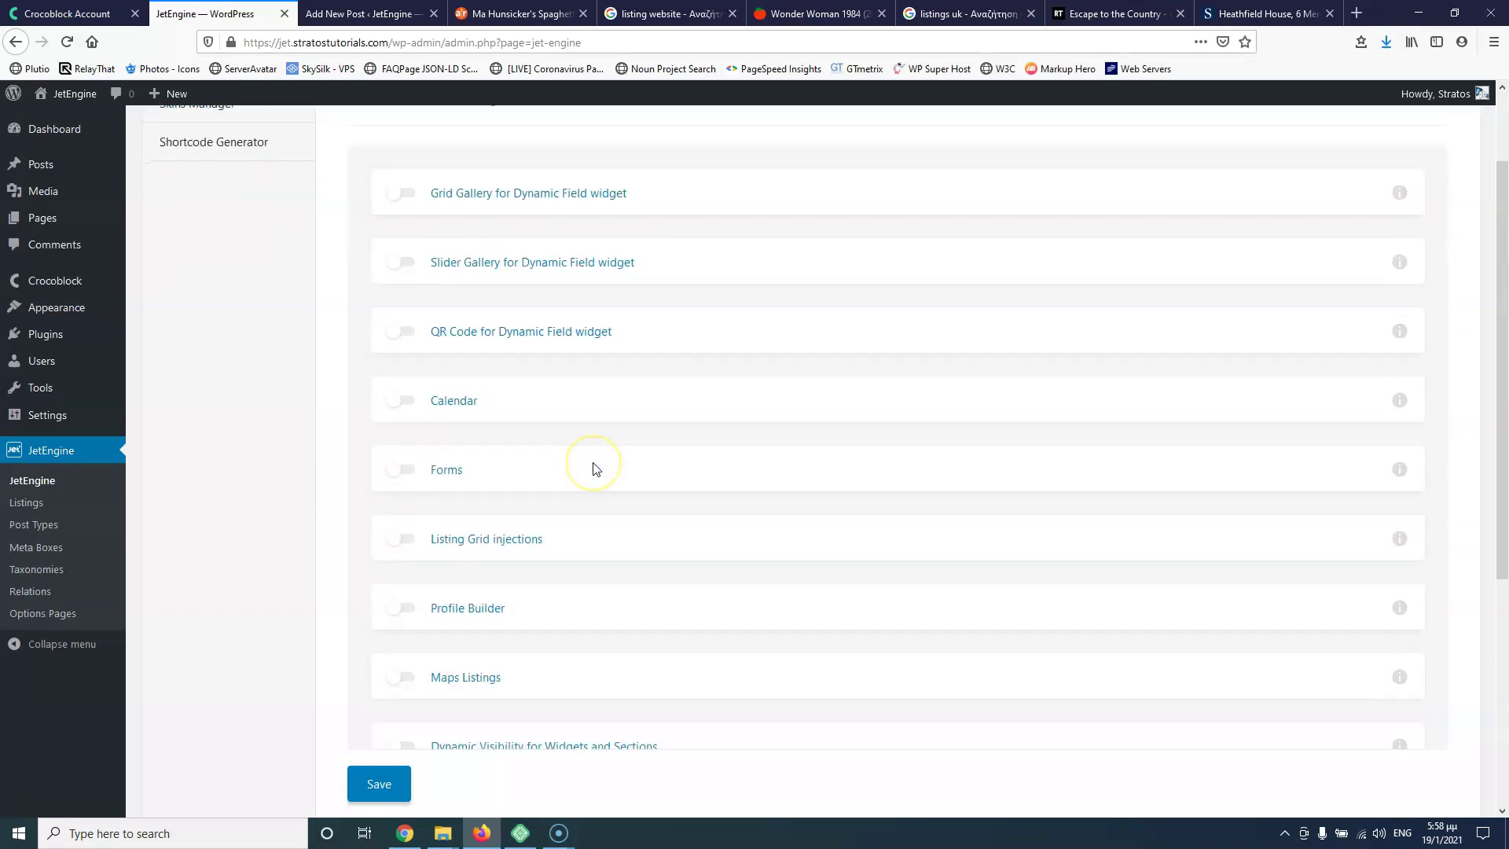
pyautogui.scroll(-2, 582, 452)
pyautogui.scroll(4, 519, 456)
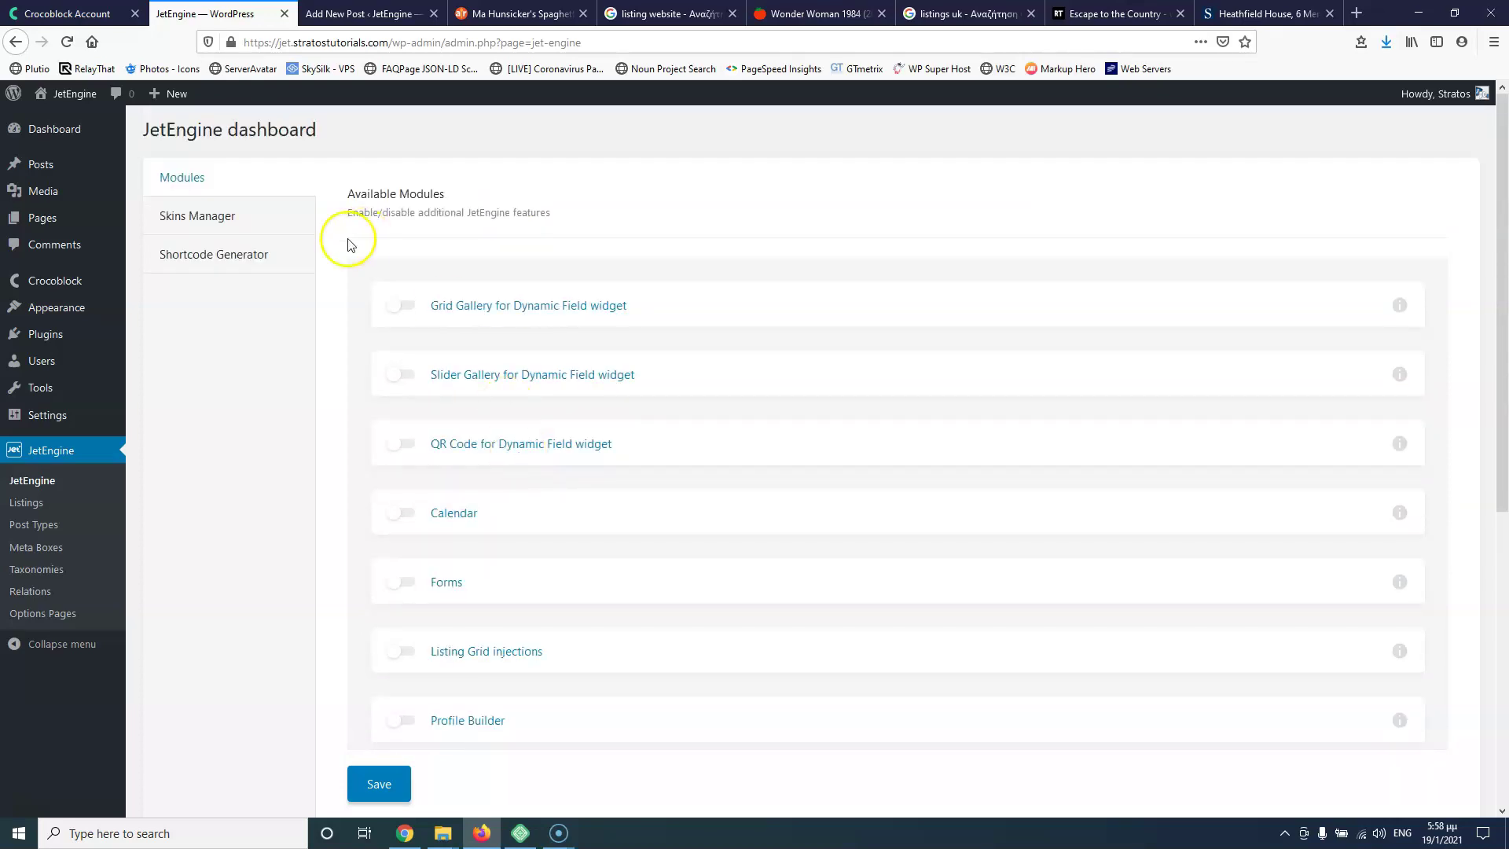
pyautogui.click(224, 225)
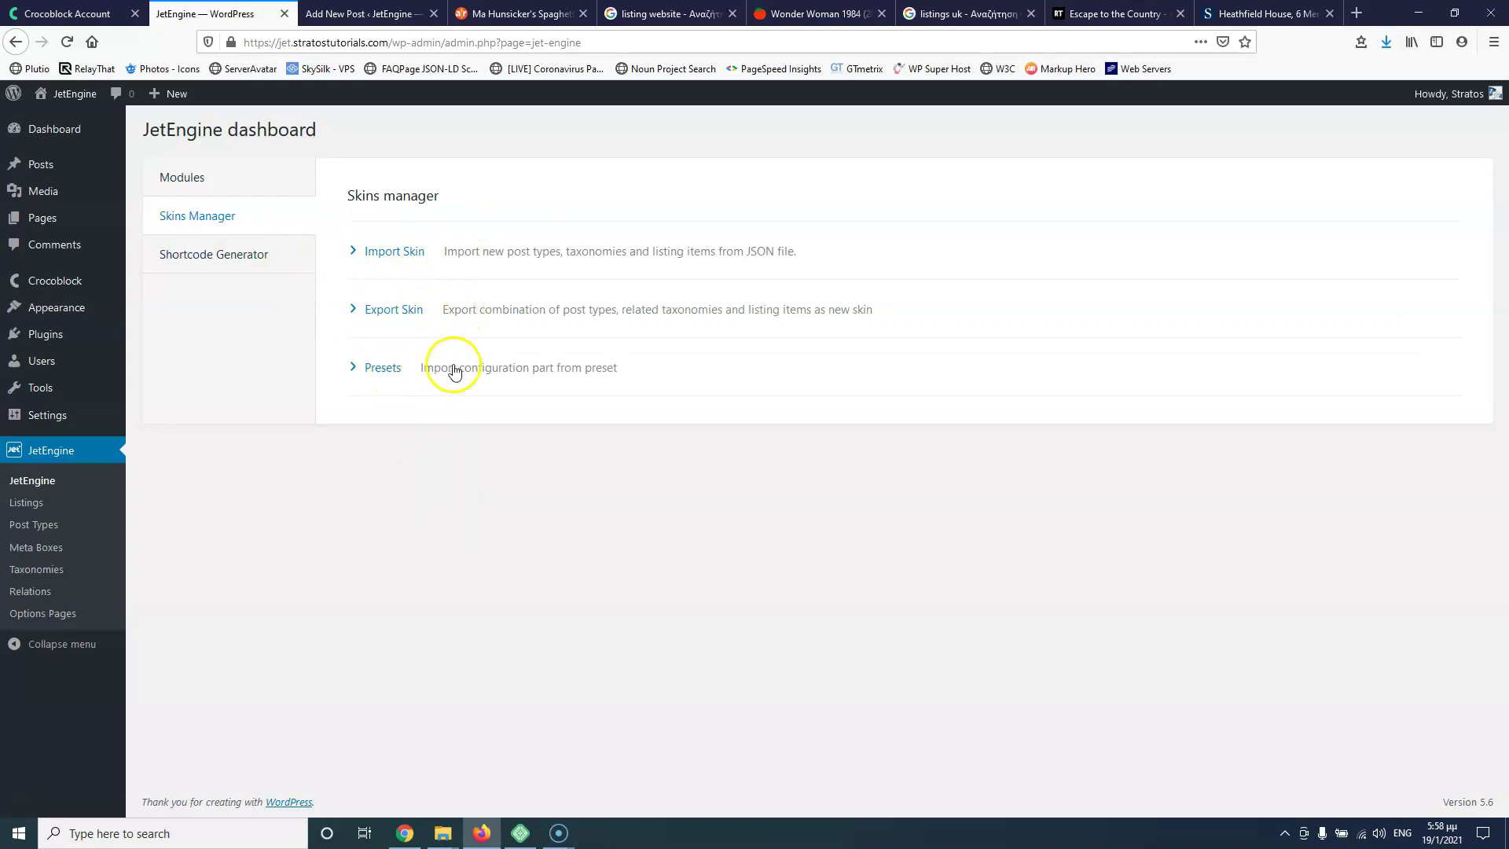
pyautogui.click(236, 260)
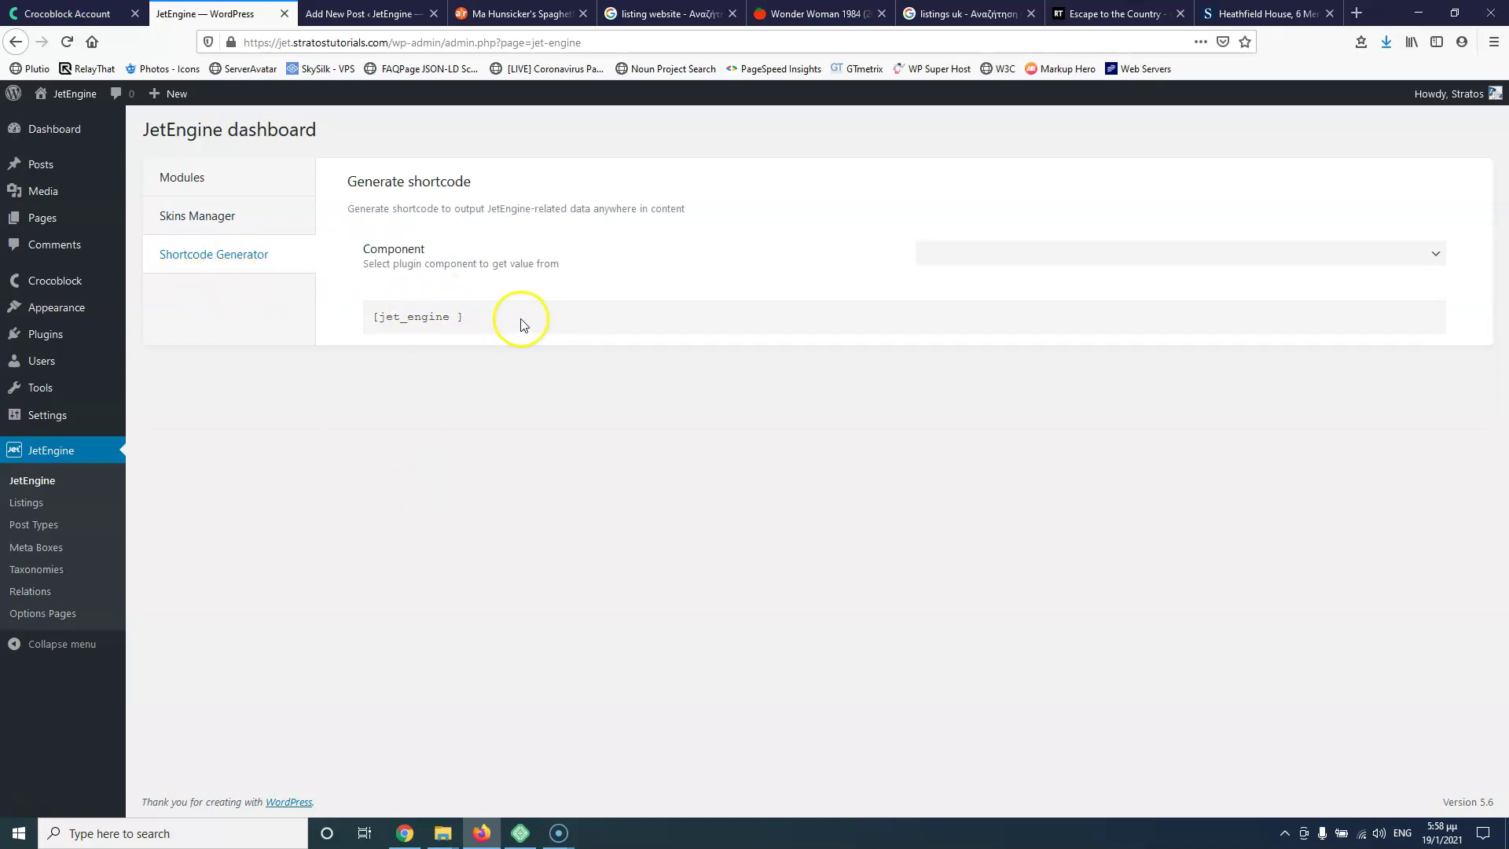
# Step: Go through JetEngine's Listings, Post Types, Meta Boxes, Taxonomies, Relations and Options Pages screens in order
pyautogui.click(26, 505)
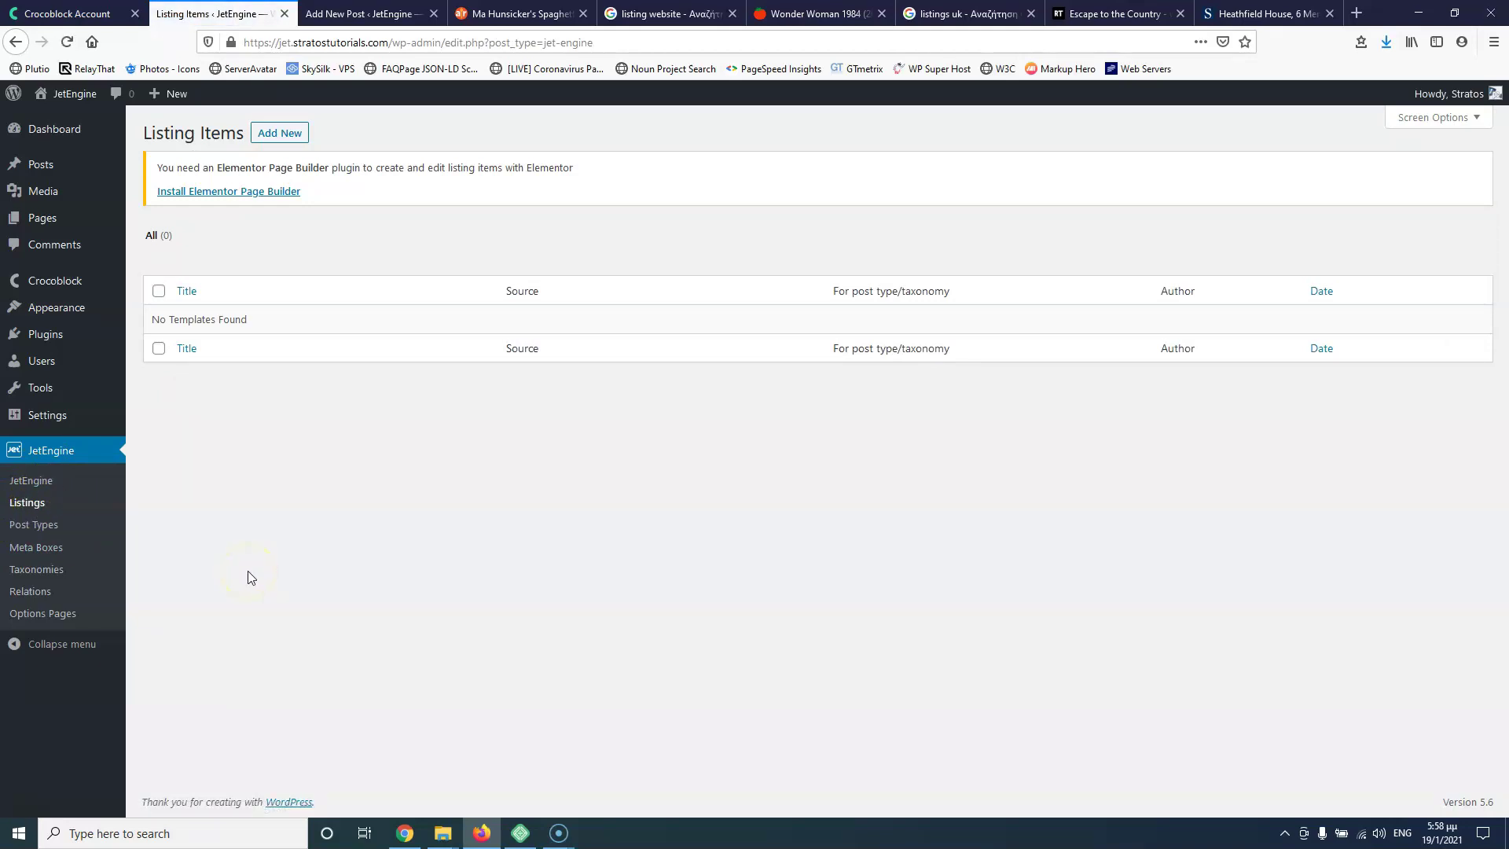
pyautogui.click(42, 525)
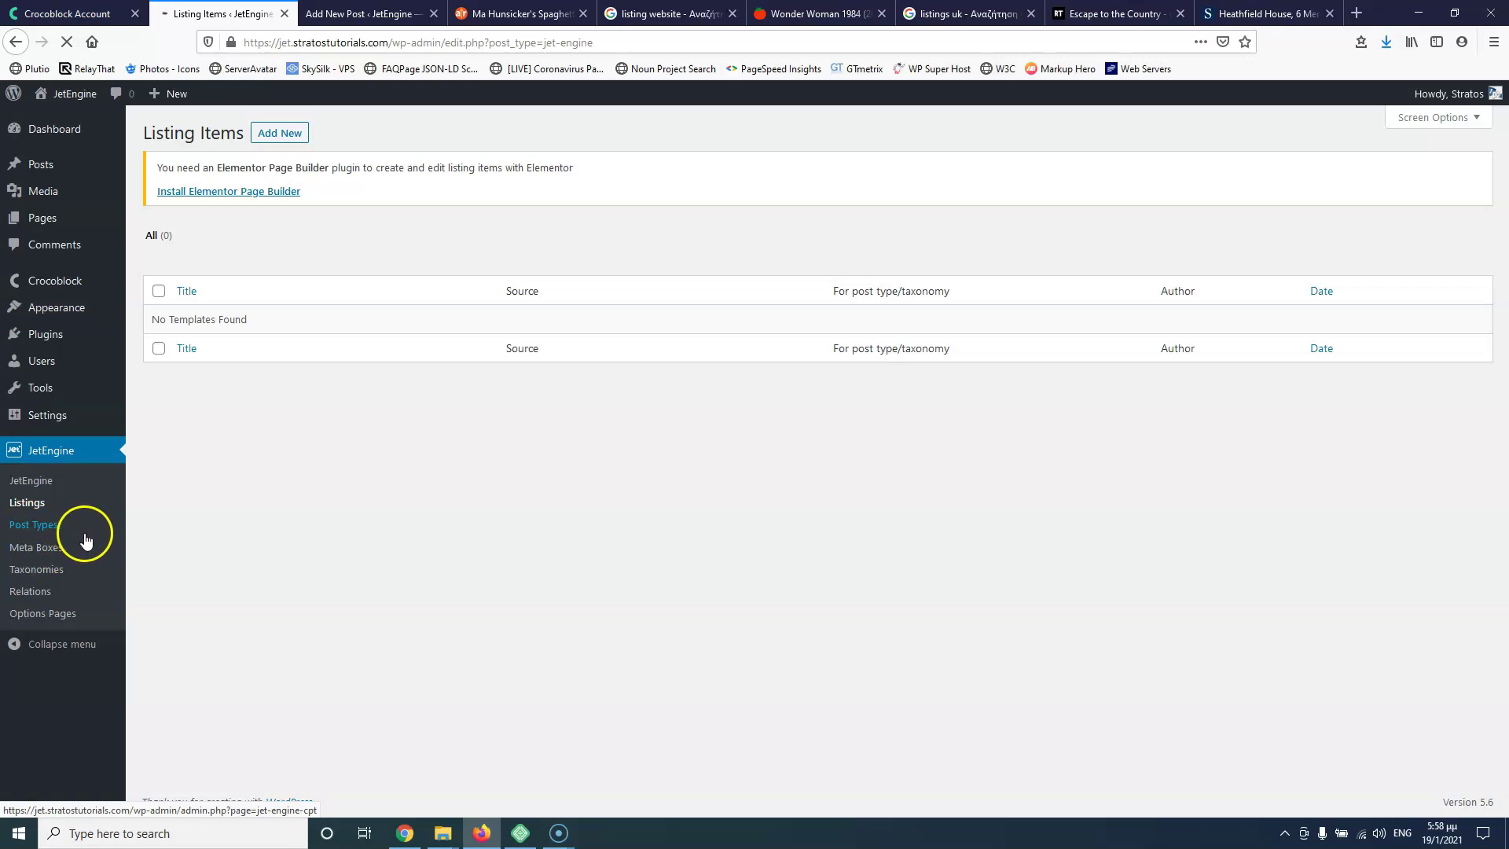
pyautogui.click(43, 555)
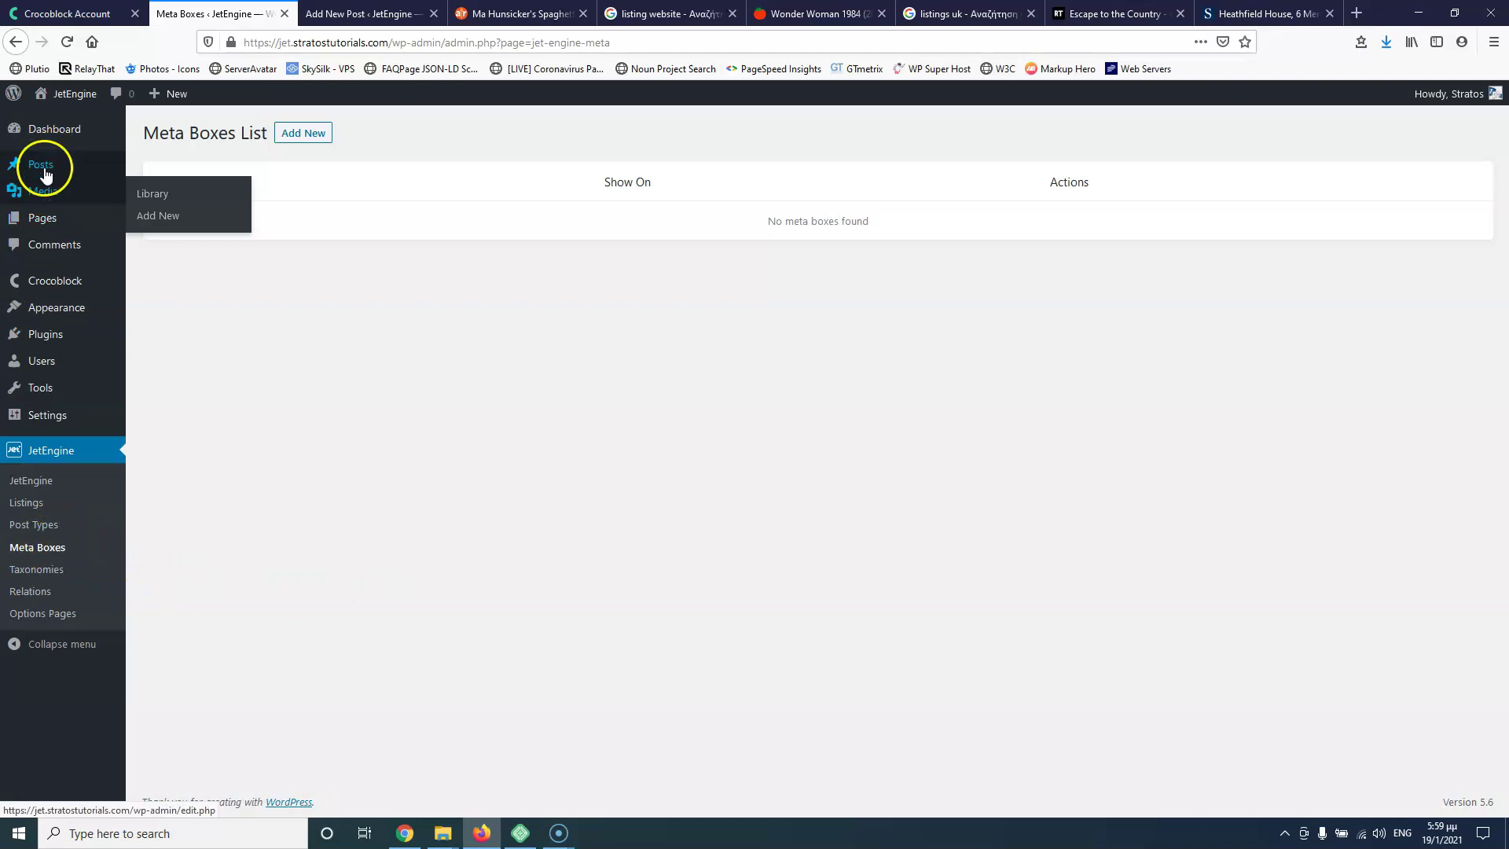
pyautogui.moveTo(53, 227)
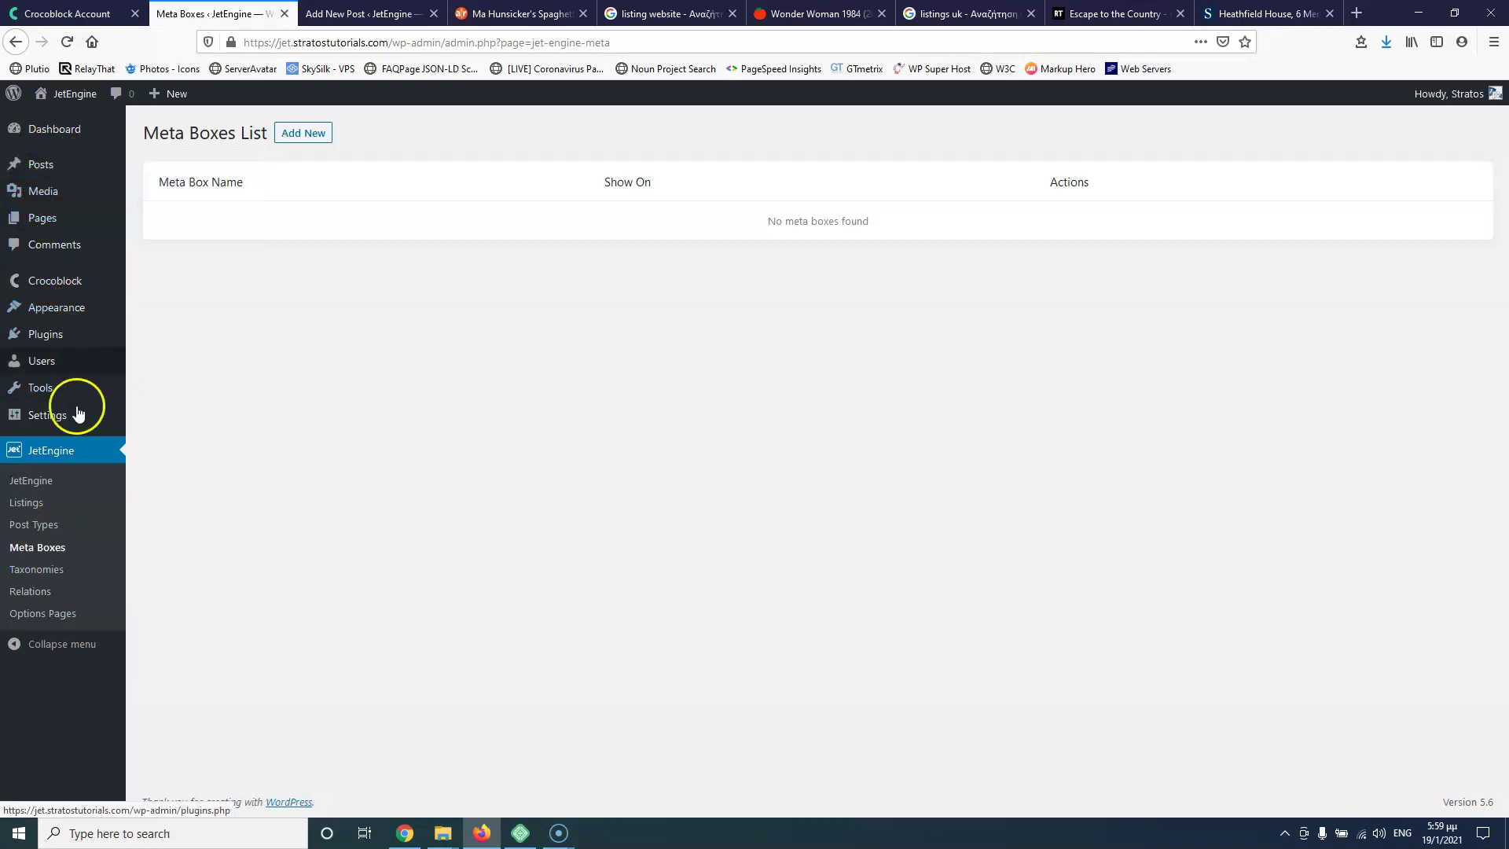
pyautogui.click(41, 571)
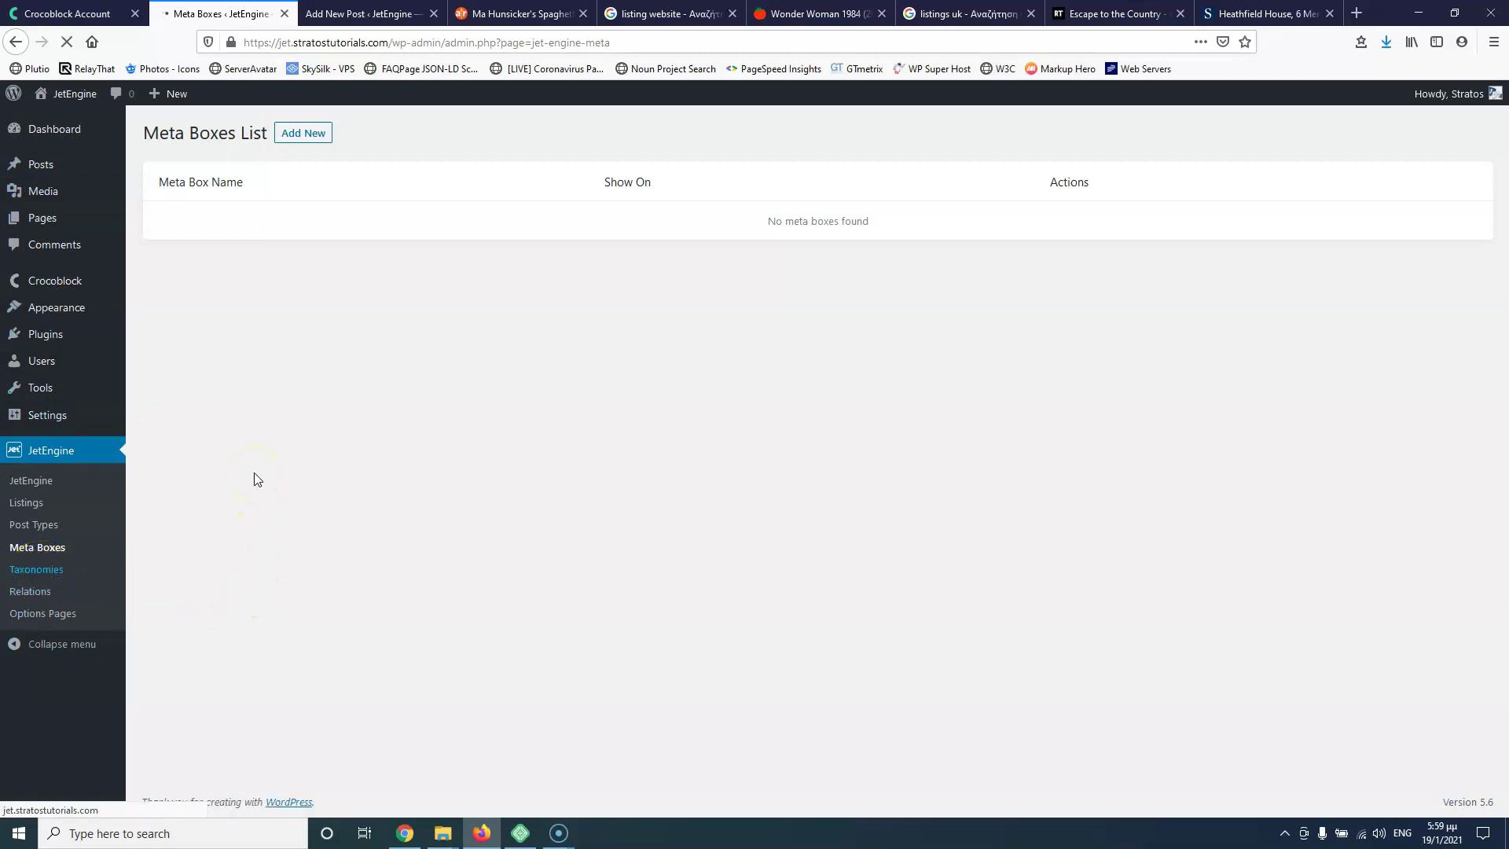
pyautogui.moveTo(71, 206)
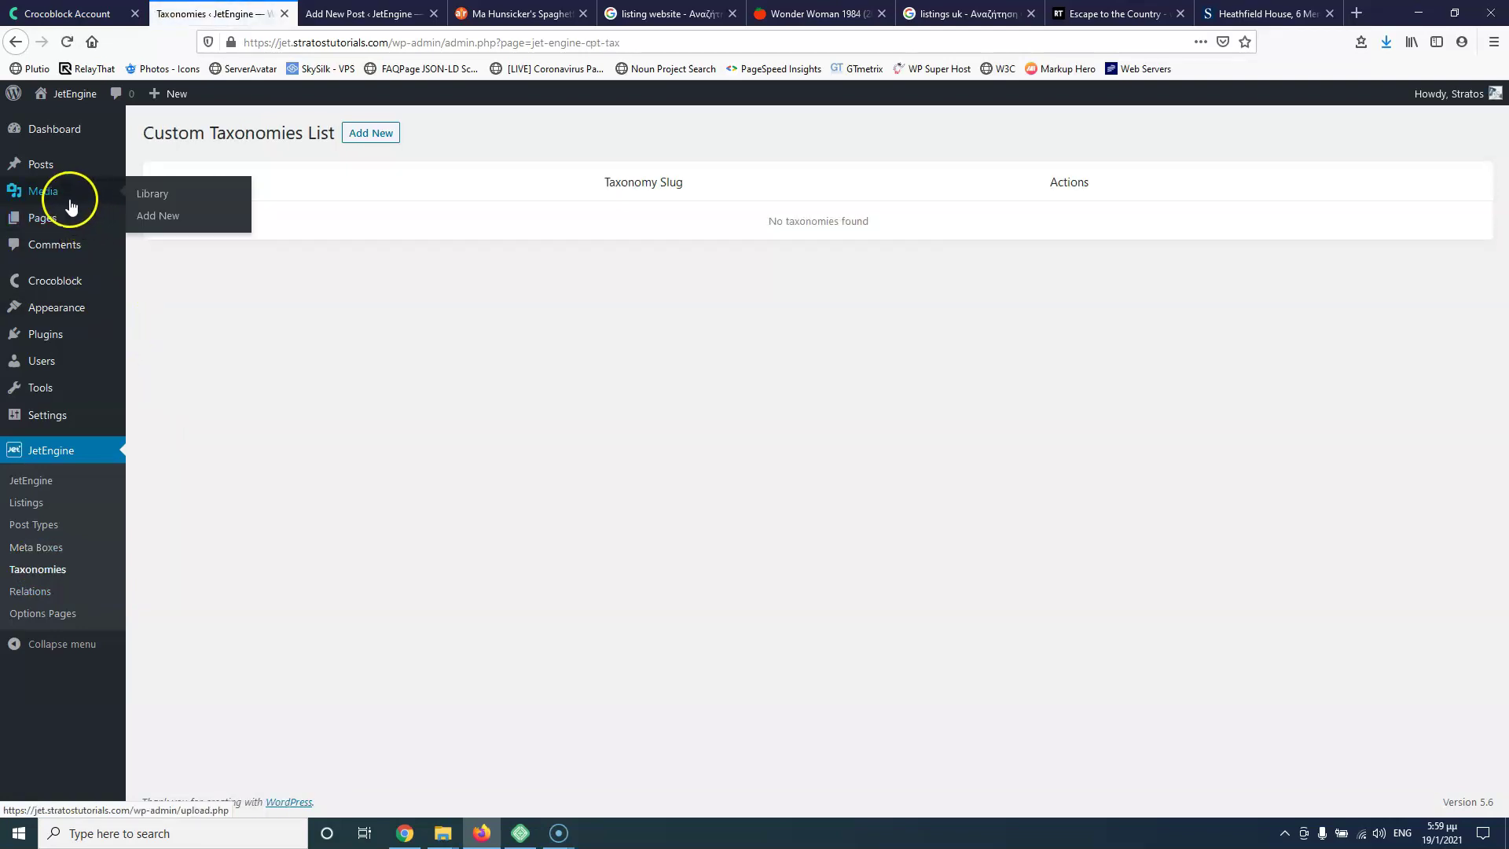
pyautogui.moveTo(63, 172)
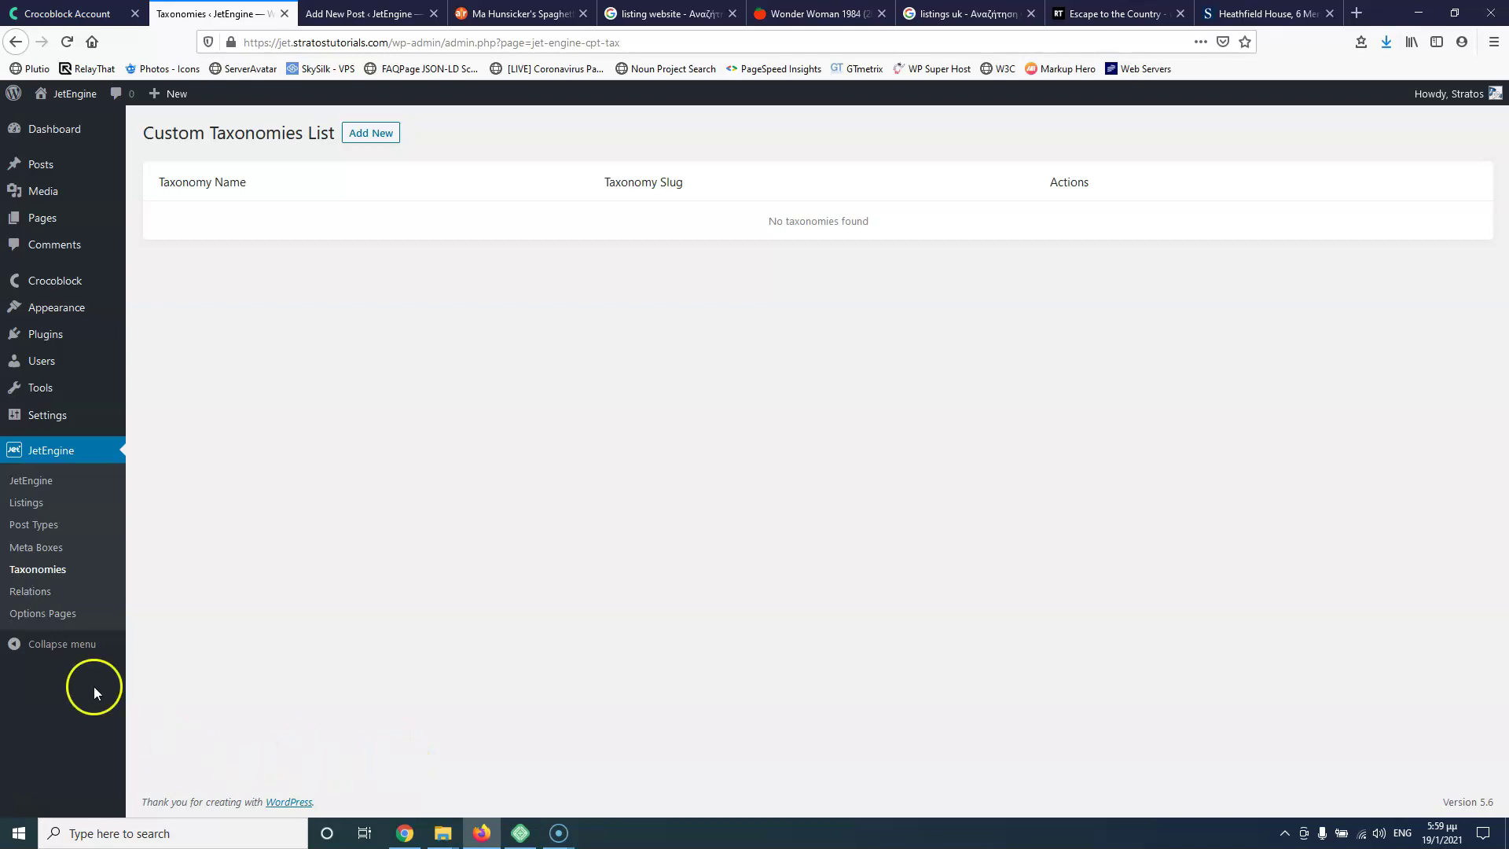
pyautogui.click(30, 591)
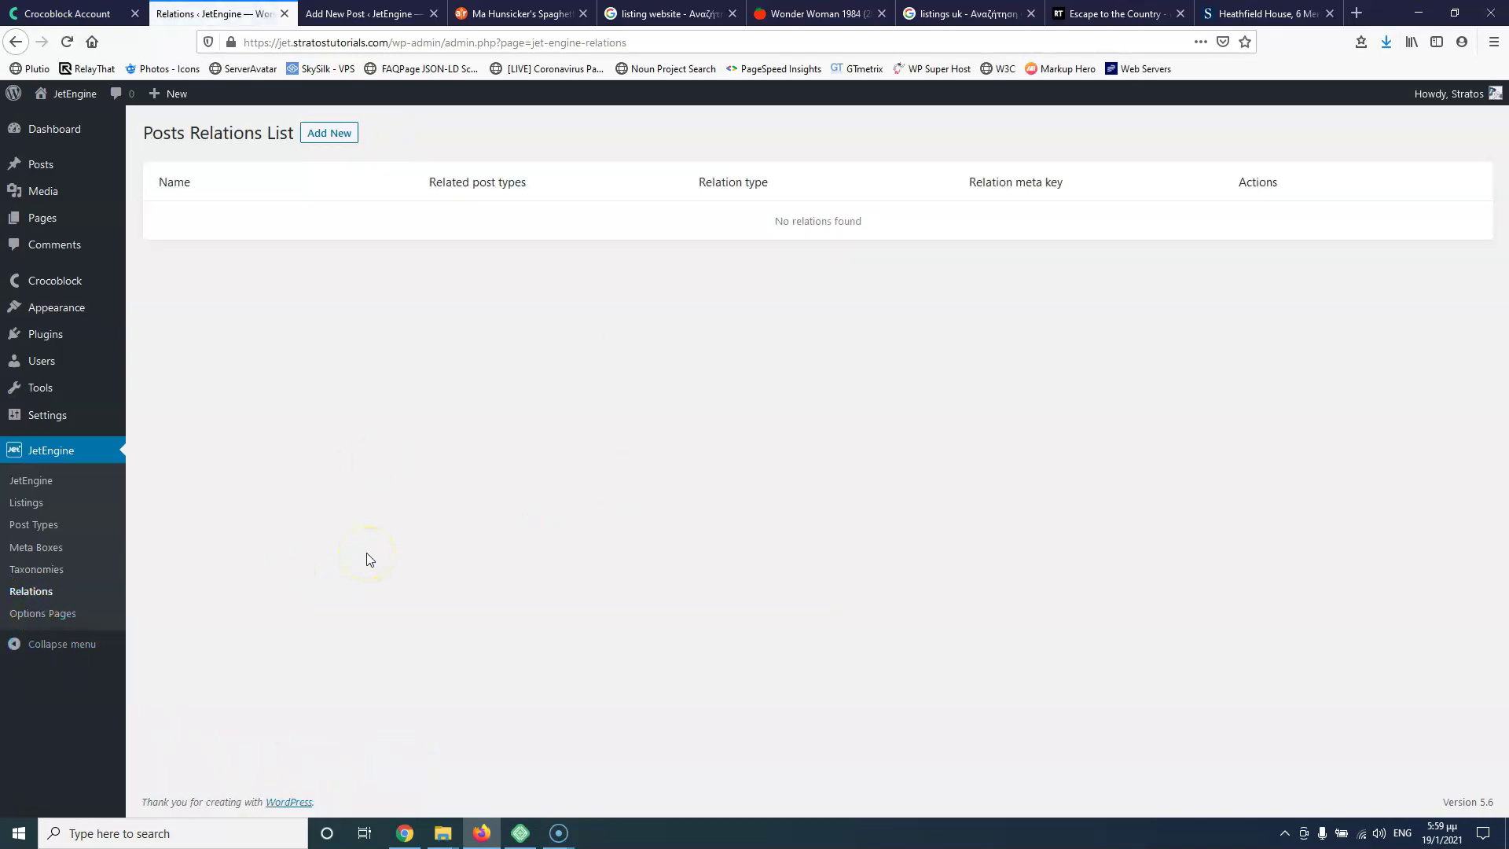
pyautogui.click(43, 613)
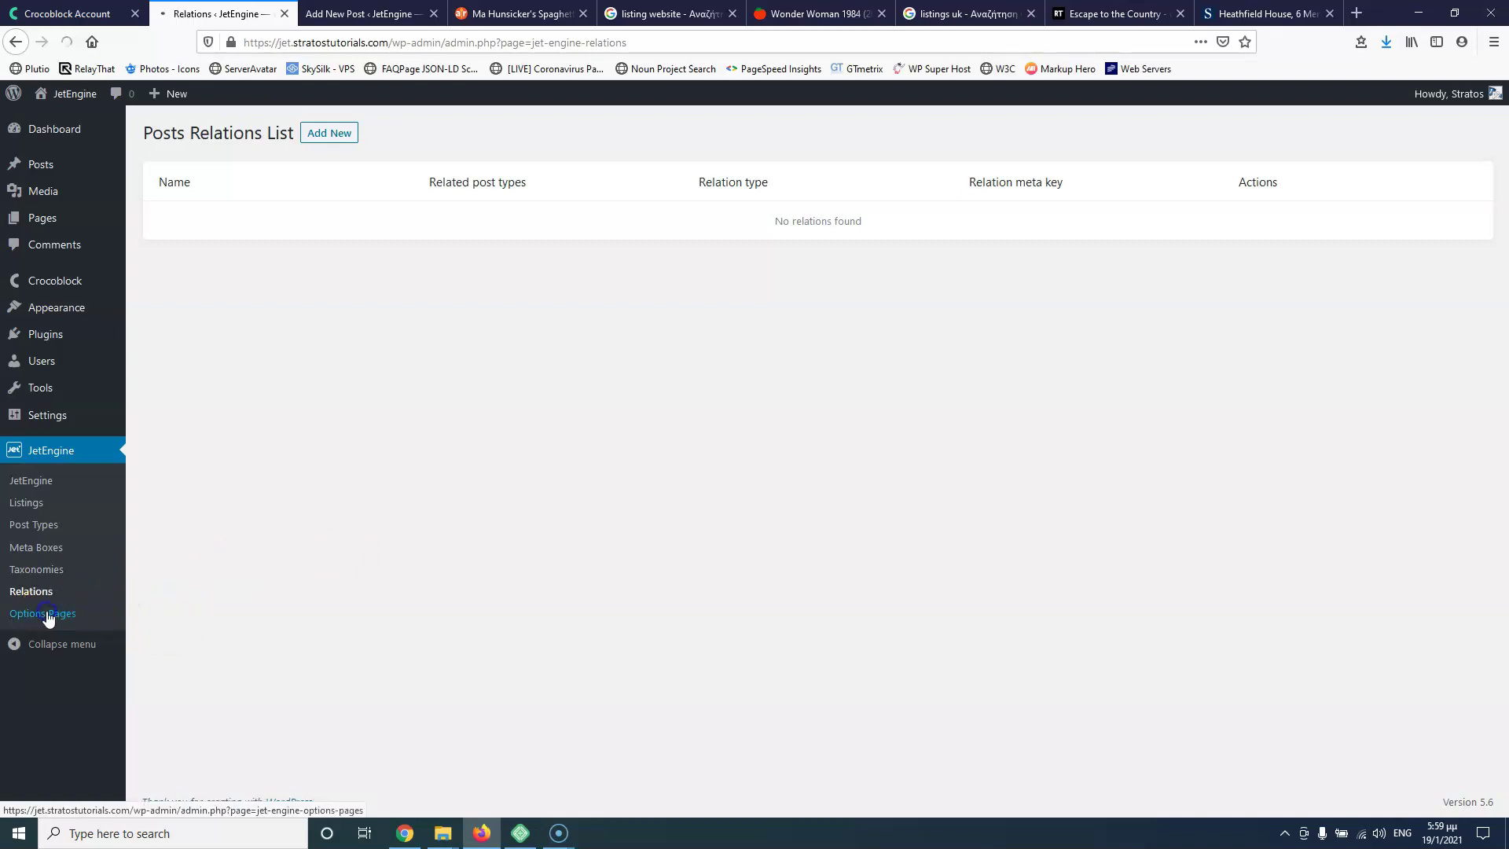